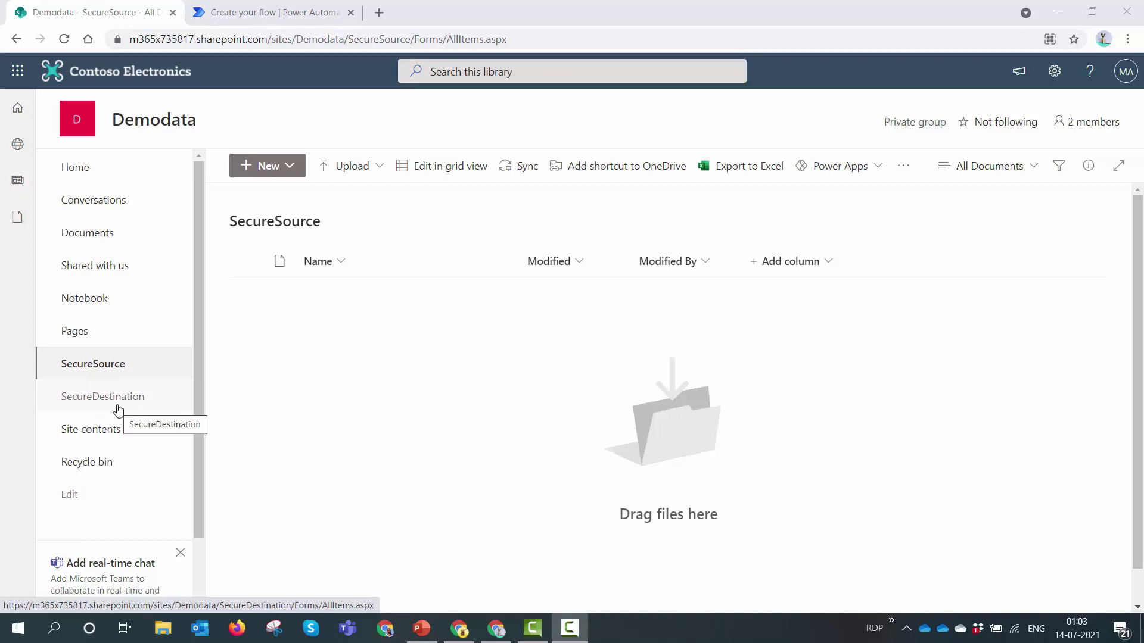
Step: Switch from the empty SecureSource library to the 'Create your flow | Power Automate' tab
{"action": "left_click", "coordinate": [273, 9]}
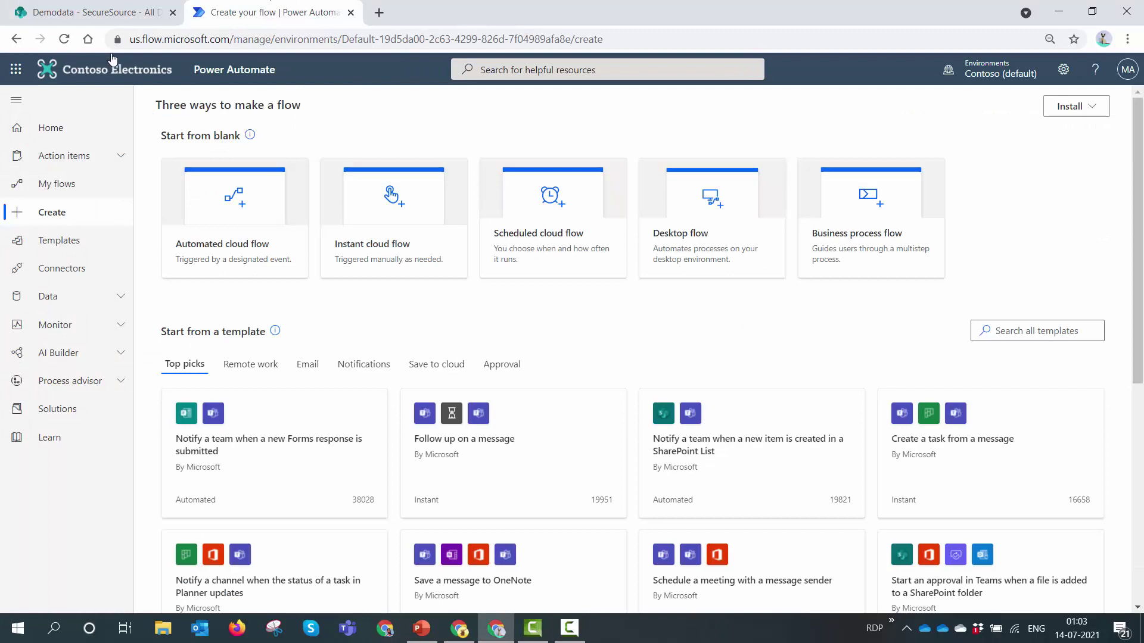
Step: Create an automated flow triggered by SharePoint 'For a selected file' on Demodata's SecureSource library
{"action": "left_click", "coordinate": [279, 227]}
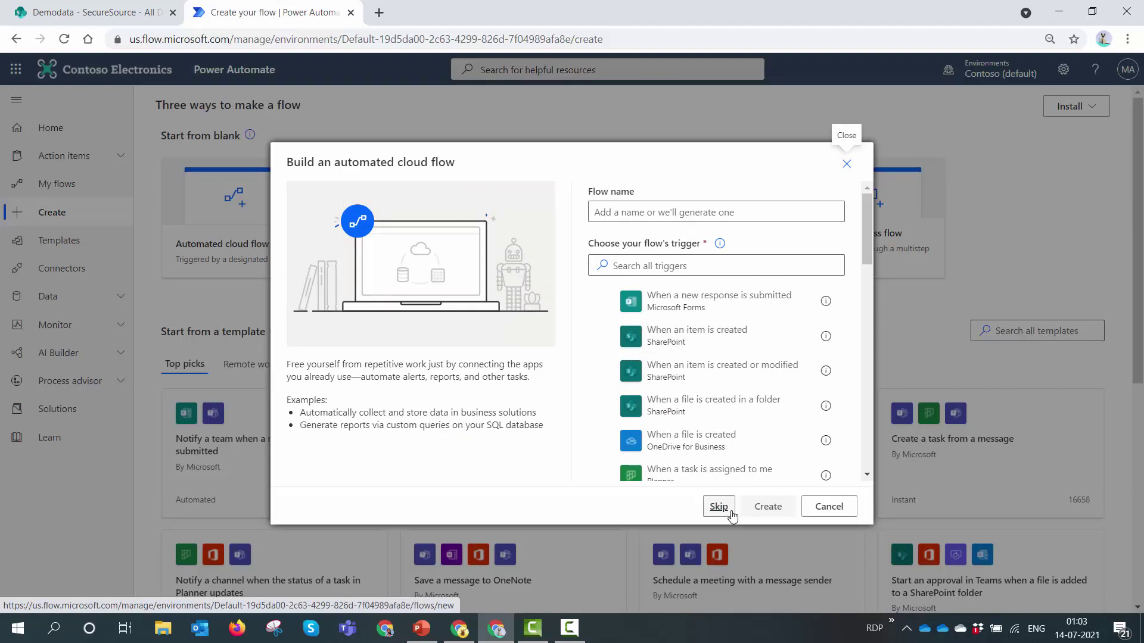
{"action": "left_click", "coordinate": [730, 513]}
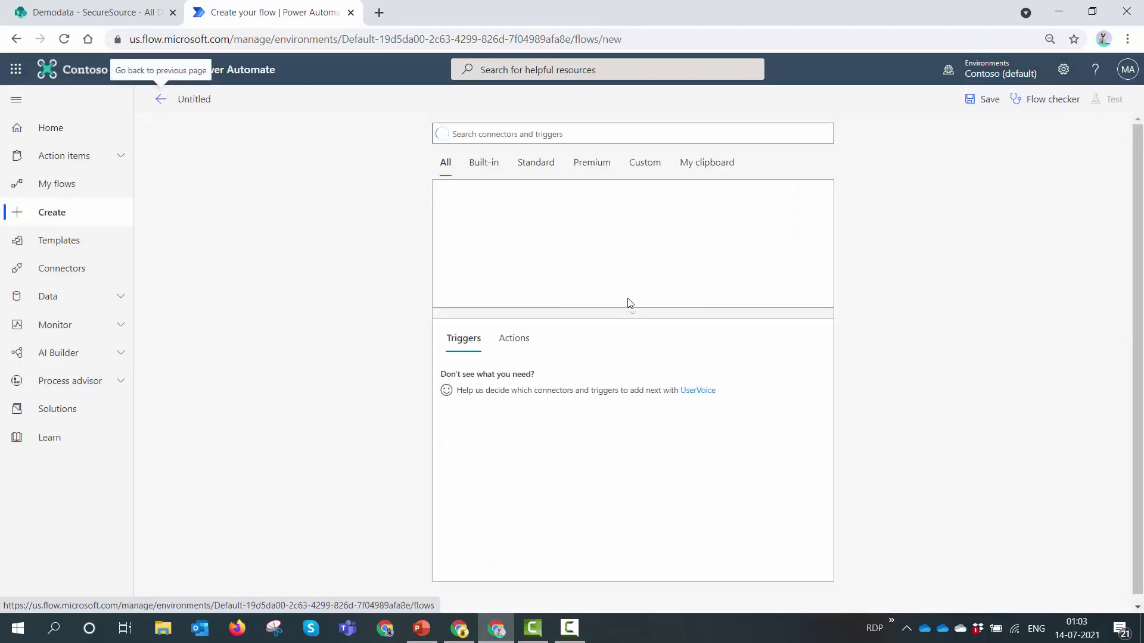
{"action": "left_click", "coordinate": [657, 212]}
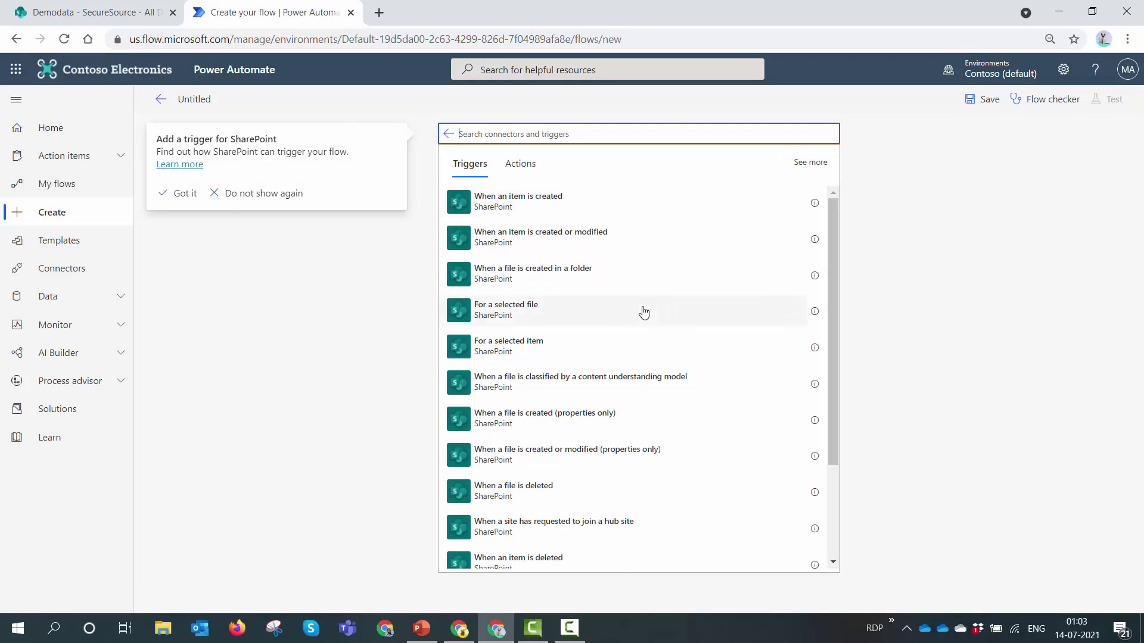
{"action": "left_click", "coordinate": [643, 313]}
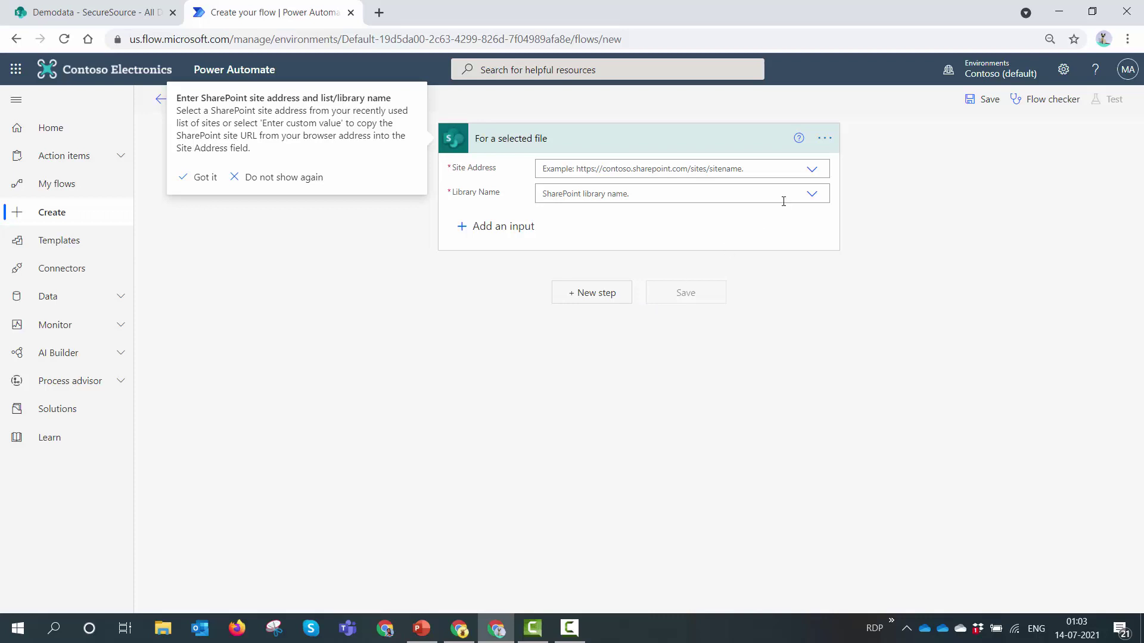
{"action": "type", "text": "Demod"}
{"action": "left_click", "coordinate": [679, 194]}
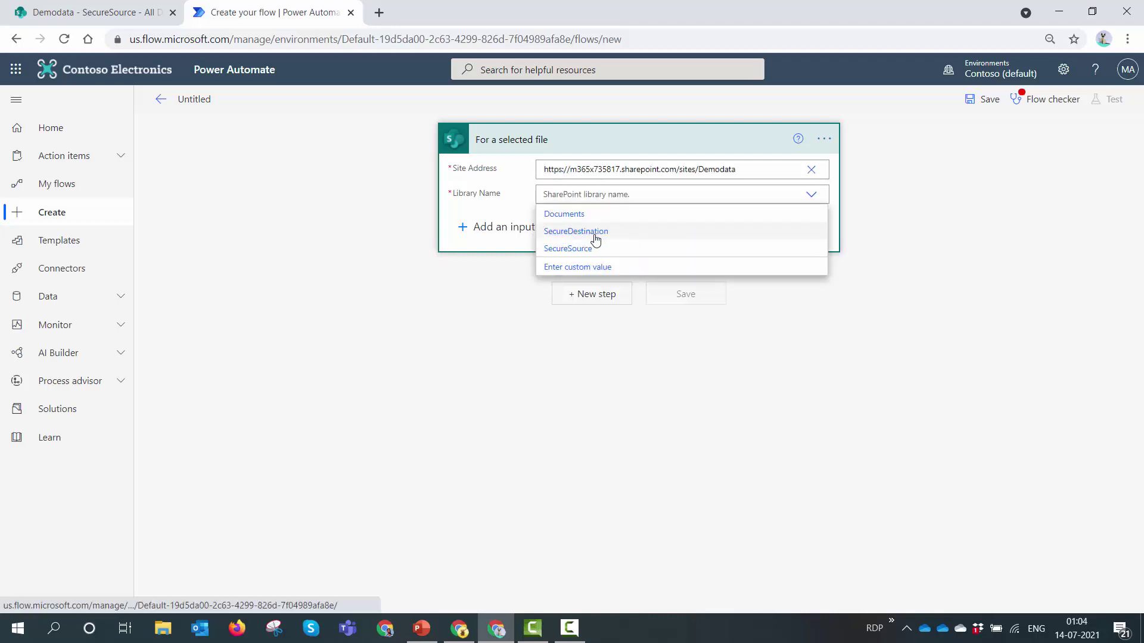
{"action": "left_click", "coordinate": [558, 248]}
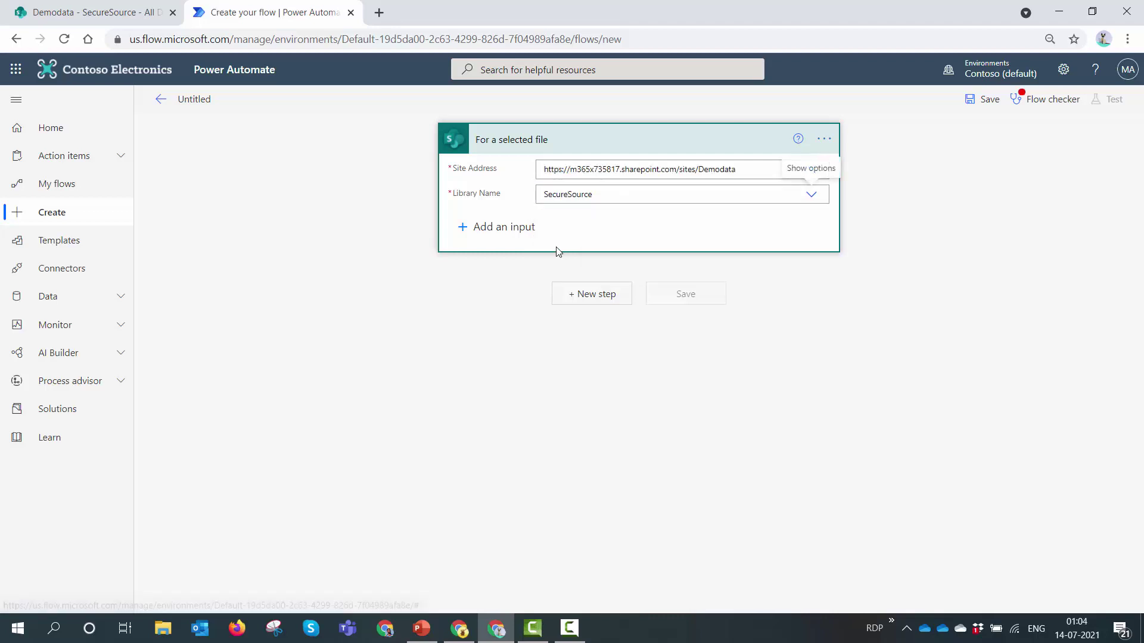
Step: Add a new step and search the connectors for SharePoint
{"action": "left_click", "coordinate": [613, 302]}
{"action": "left_click", "coordinate": [599, 224]}
{"action": "type", "text": "SharePoint"}
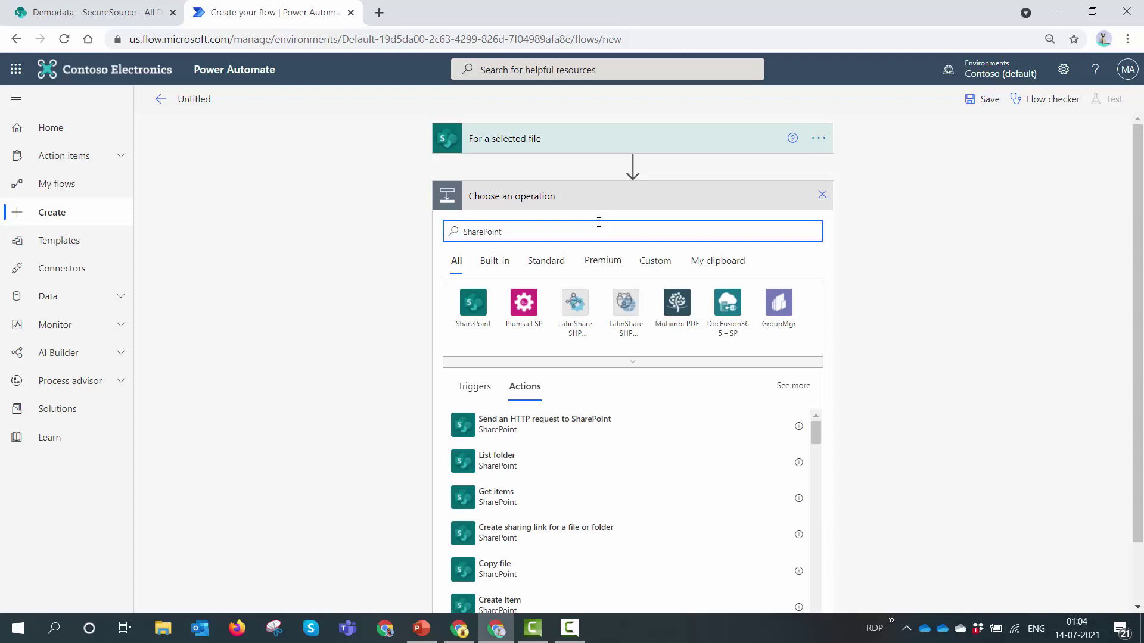
Step: Add a SharePoint Get file properties action with the Demodata site address pasted in
{"action": "left_click", "coordinate": [486, 314]}
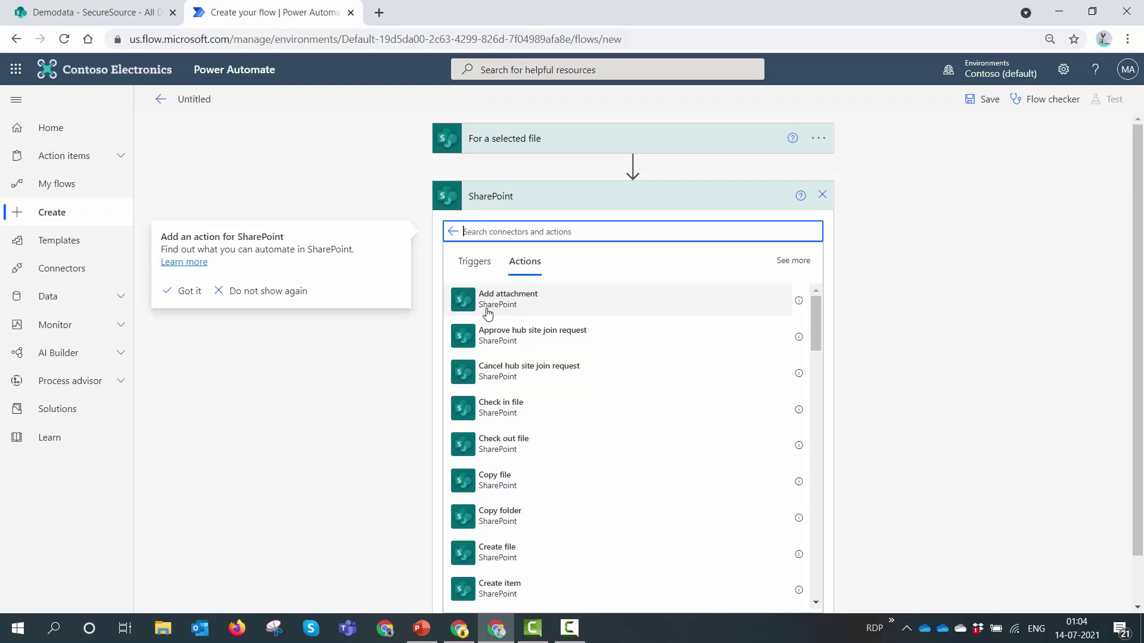
{"action": "type", "text": "GEt"}
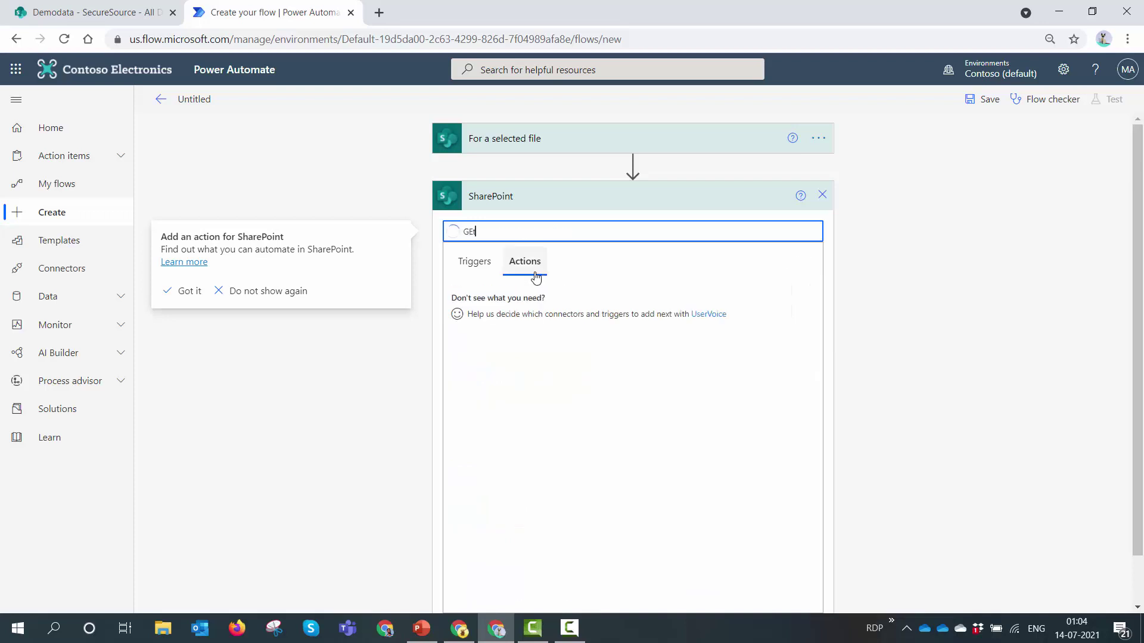
{"action": "type", "text": " file"}
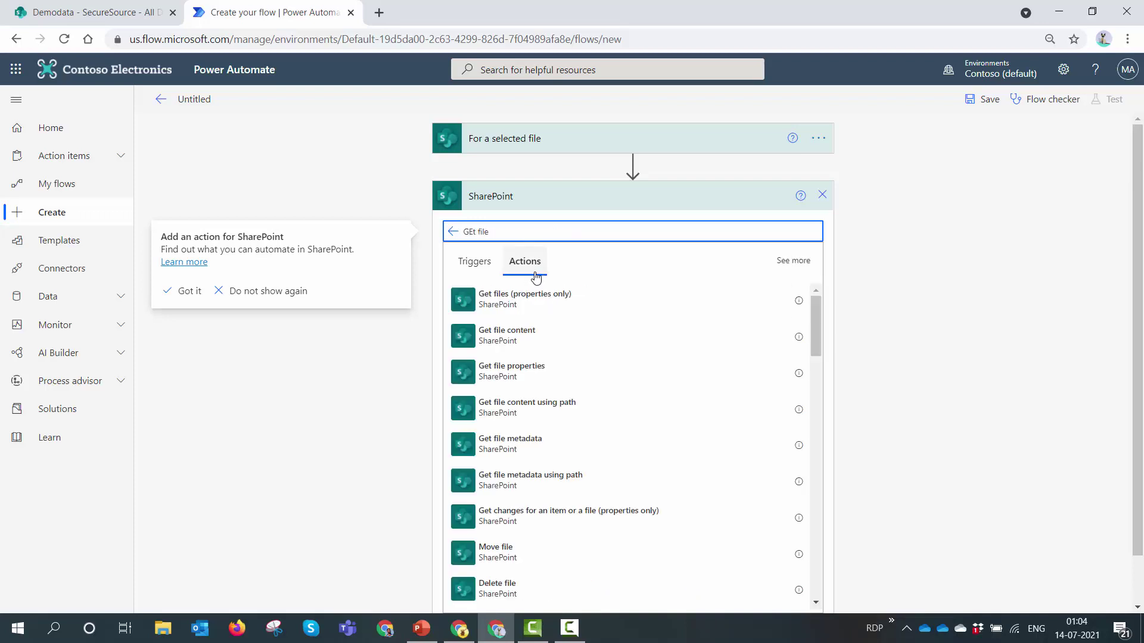
{"action": "left_click", "coordinate": [536, 372]}
{"action": "left_click", "coordinate": [536, 373]}
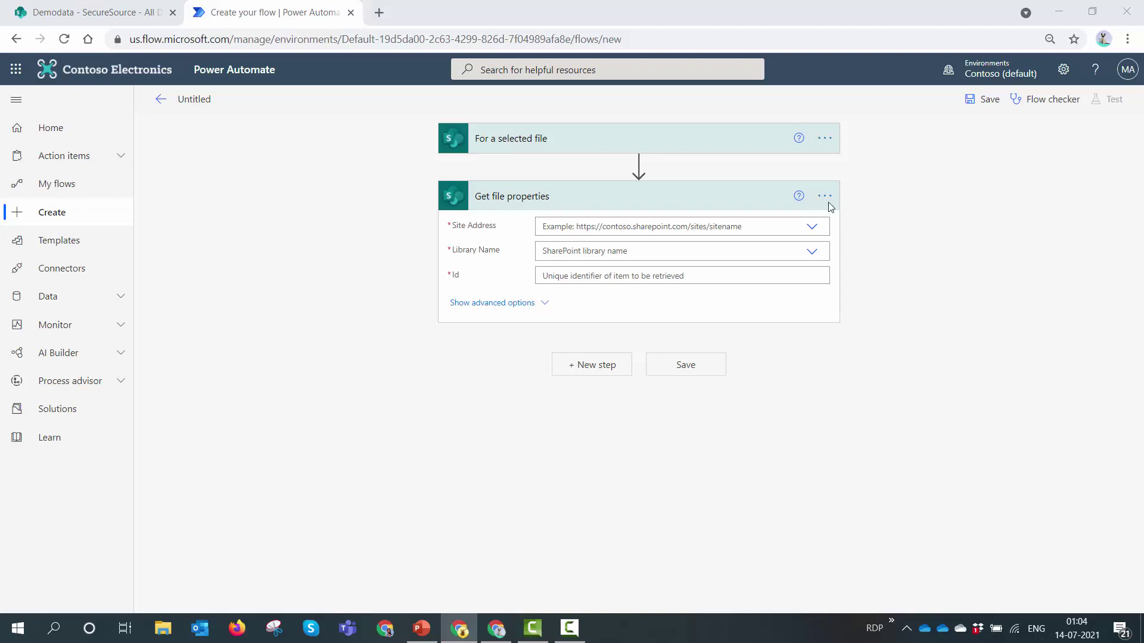
{"action": "left_click", "coordinate": [732, 230]}
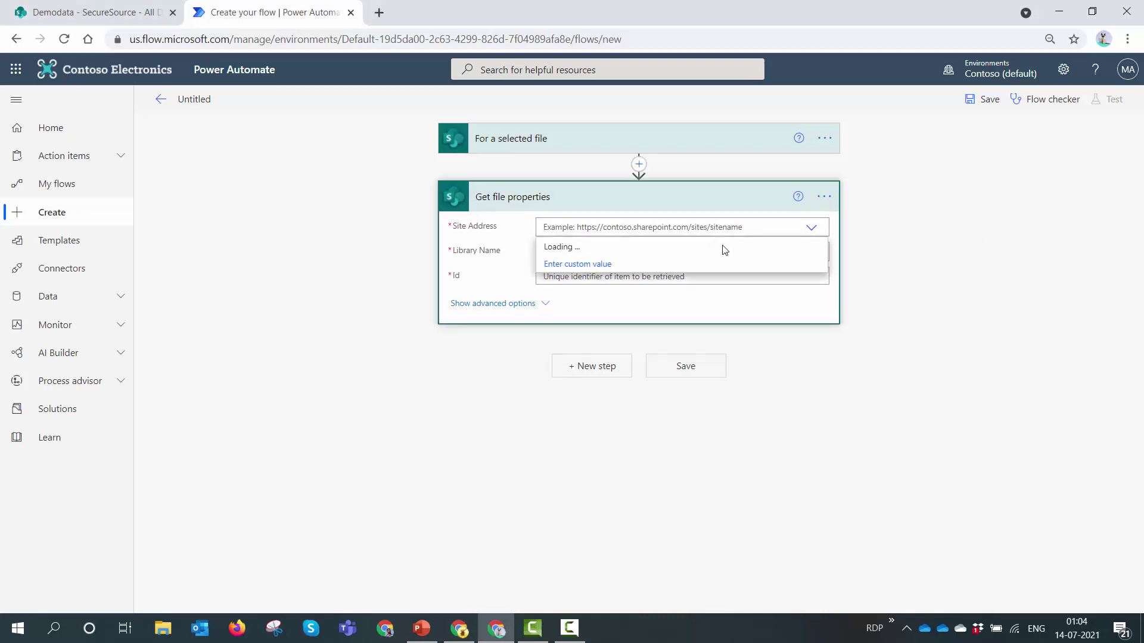
{"action": "left_click", "coordinate": [610, 266]}
{"action": "type", "text": "https://m365x735817.sharepoint.com/sites/Demodata"}
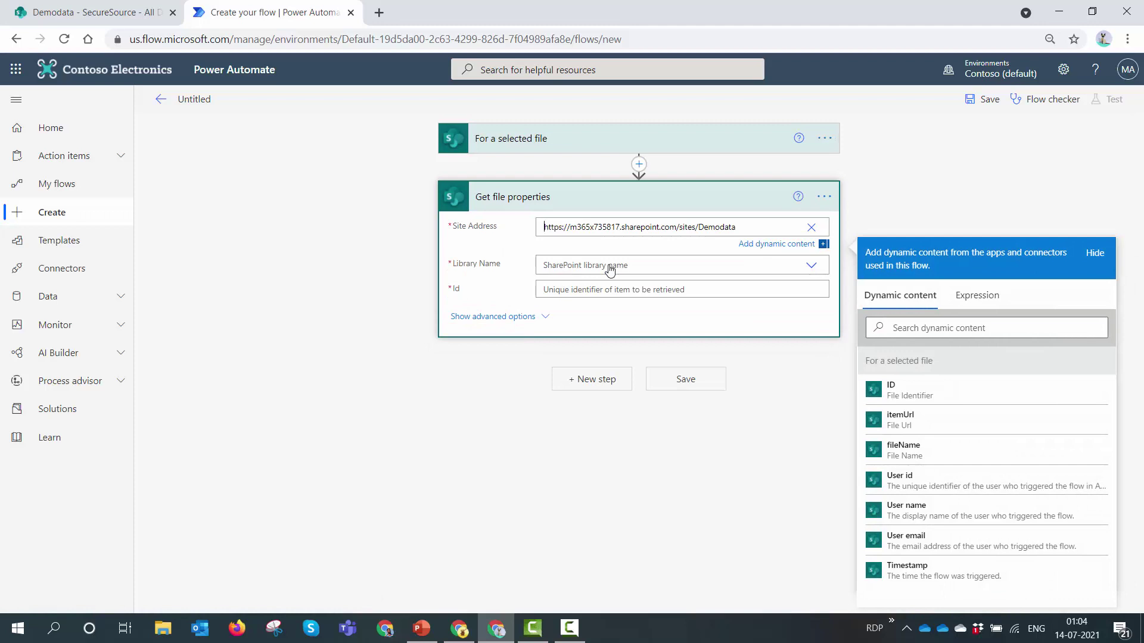
Step: Set its library to SecureSource and its Id to the selected file's ID
{"action": "left_click", "coordinate": [811, 268]}
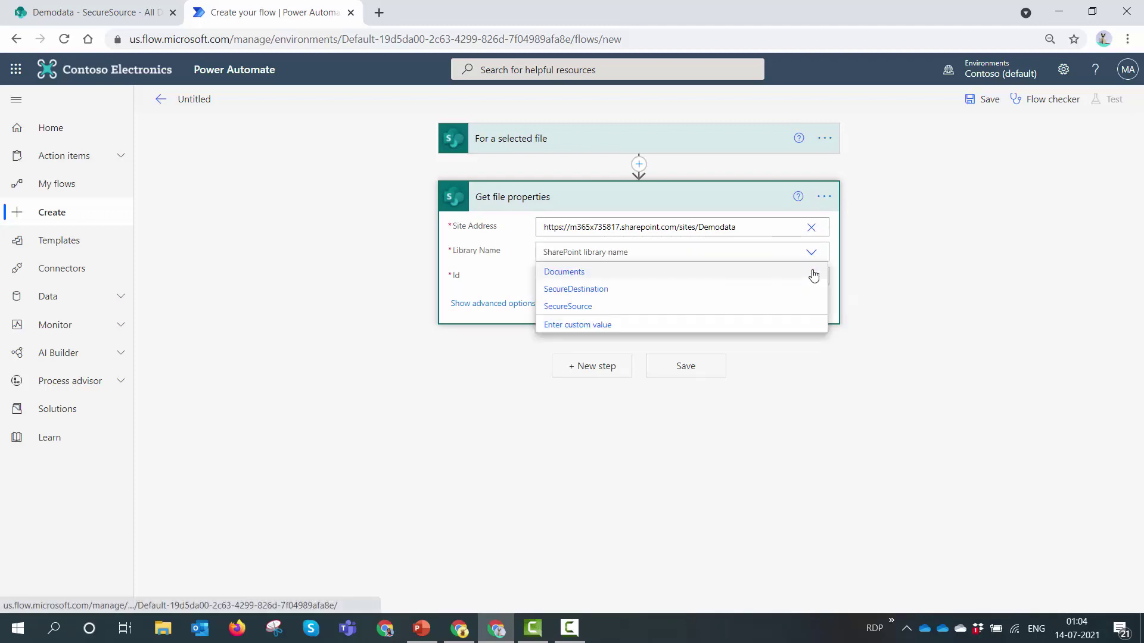
{"action": "left_click", "coordinate": [589, 306]}
{"action": "left_click", "coordinate": [596, 277]}
{"action": "left_click", "coordinate": [886, 435]}
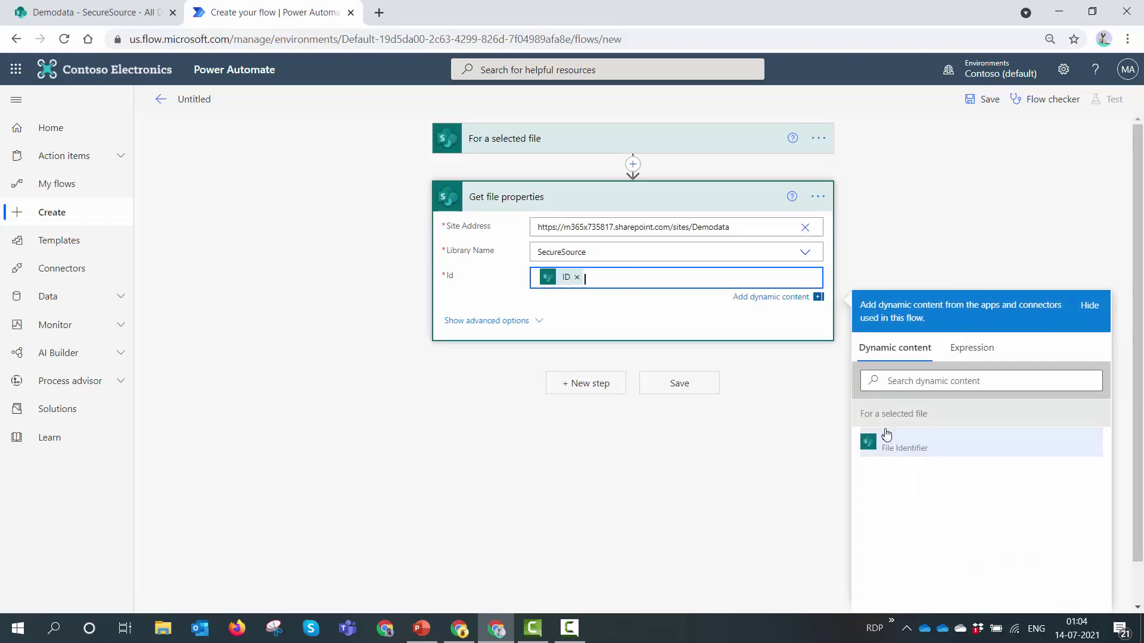
{"action": "left_click", "coordinate": [573, 388]}
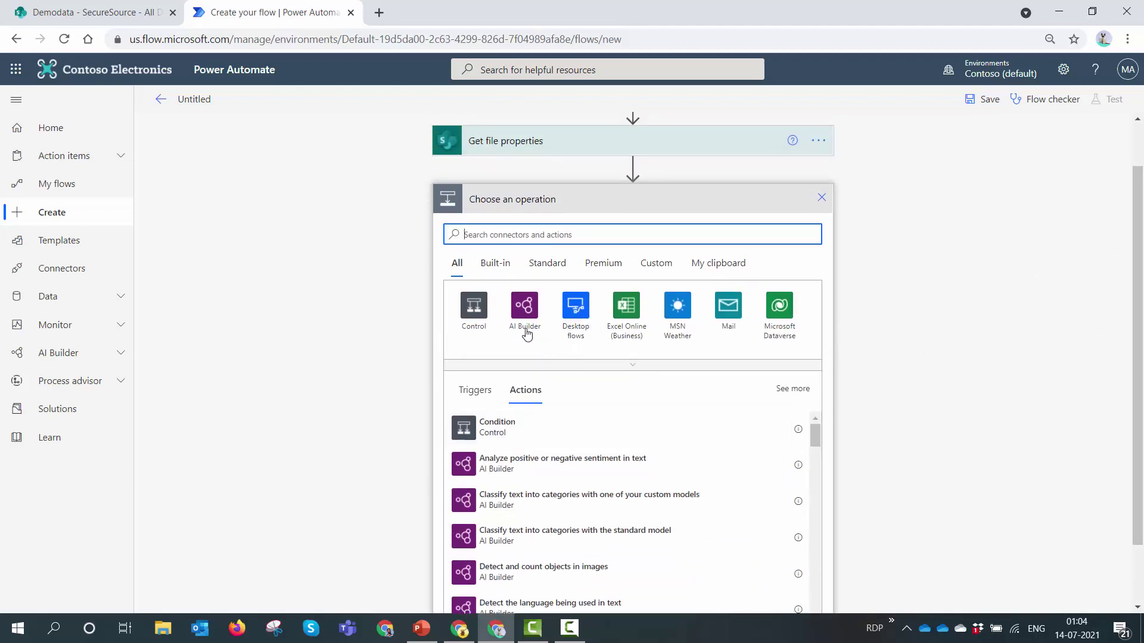
Step: Add a Condition step using File name with extension as its first value
{"action": "left_click", "coordinate": [482, 310]}
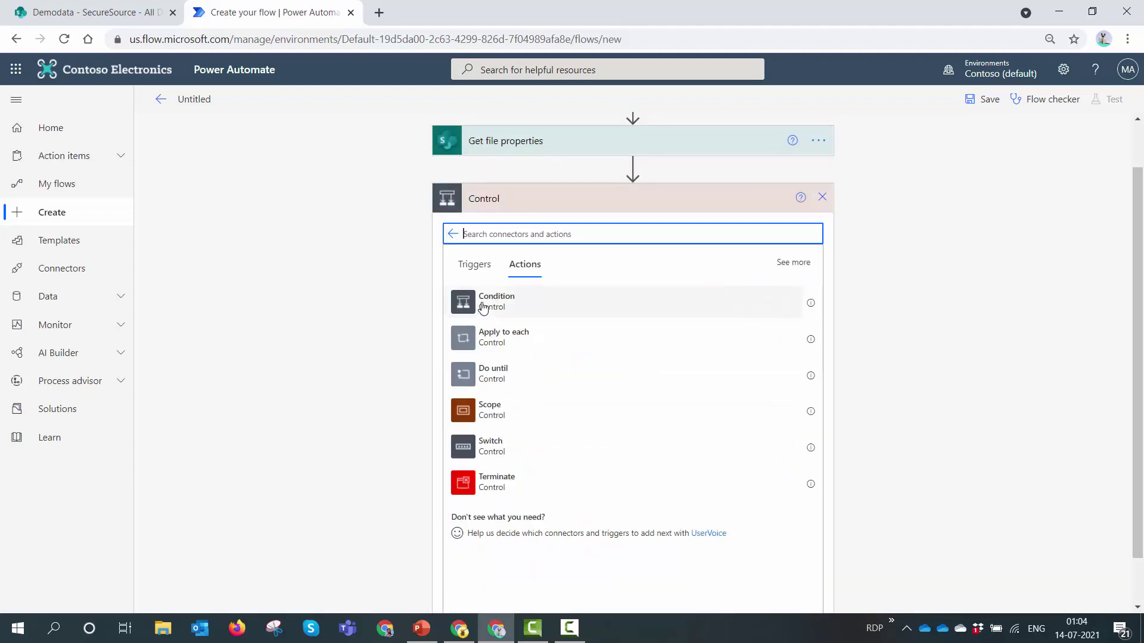
{"action": "left_click", "coordinate": [485, 306]}
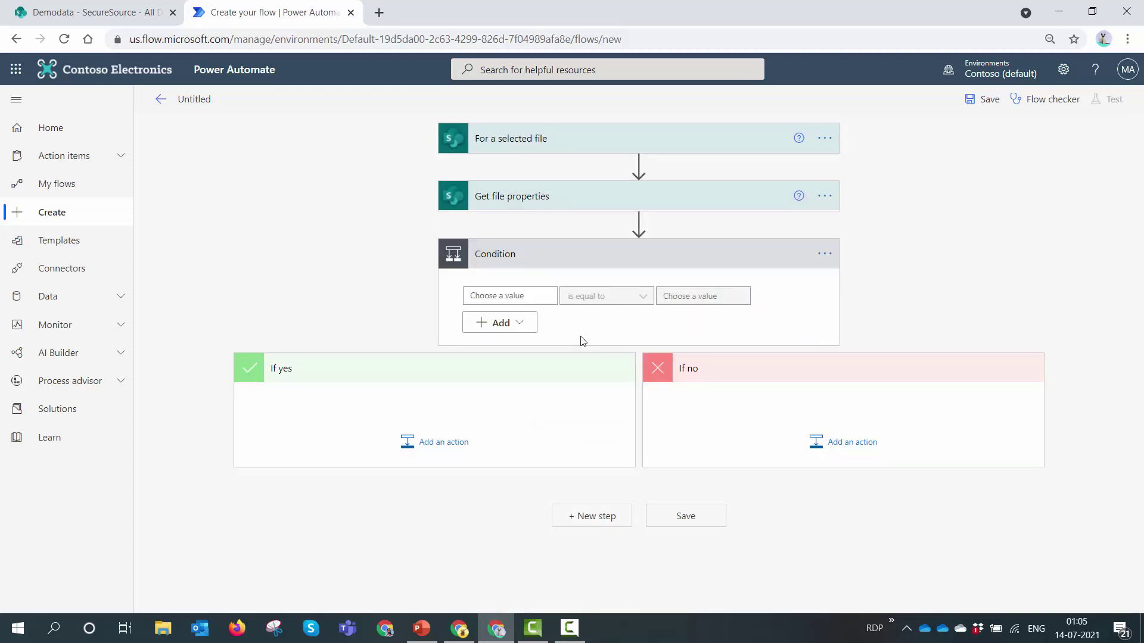
{"action": "left_click", "coordinate": [541, 290]}
{"action": "left_click", "coordinate": [754, 388]}
{"action": "type", "text": "file"}
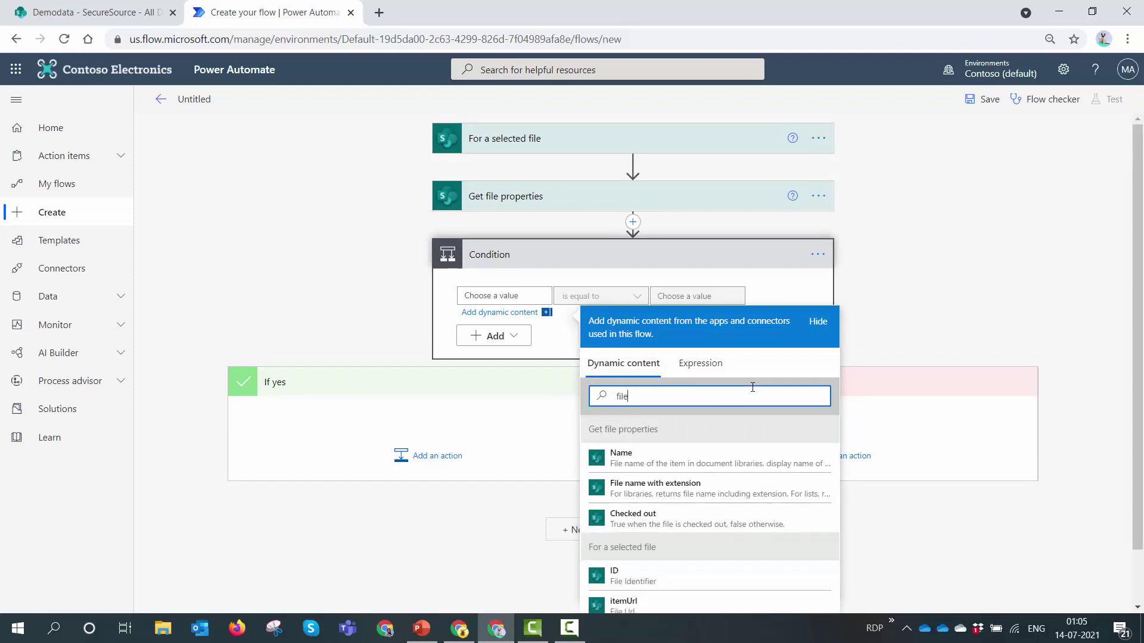
{"action": "left_click", "coordinate": [722, 492]}
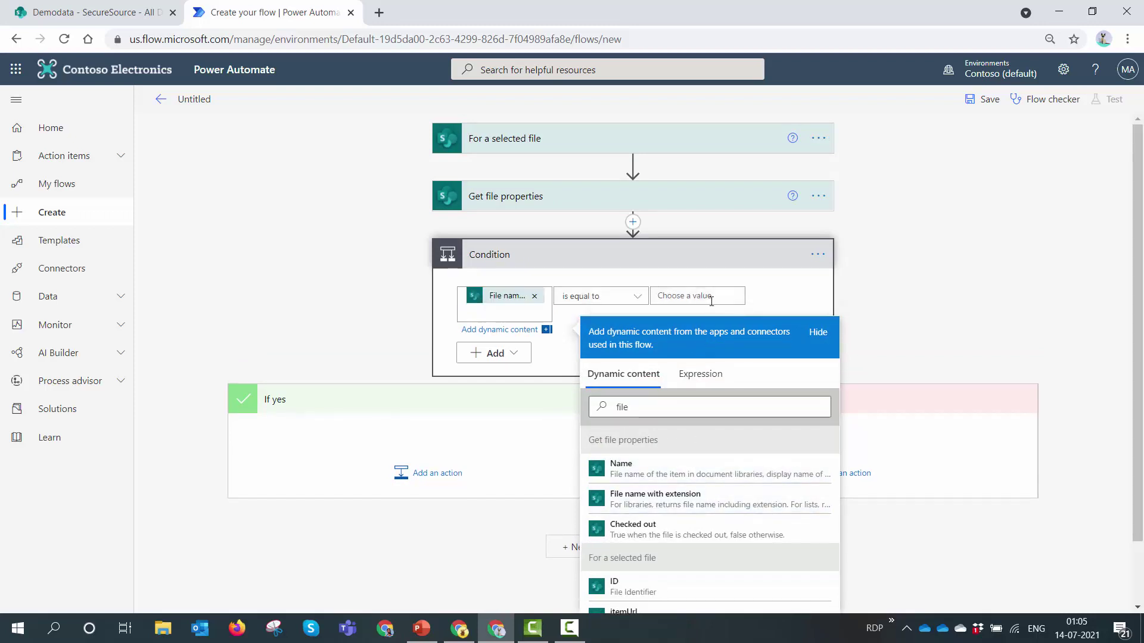
Step: Set the condition operator to 'contains' and the comparison value to .pdf
{"action": "left_click", "coordinate": [621, 309]}
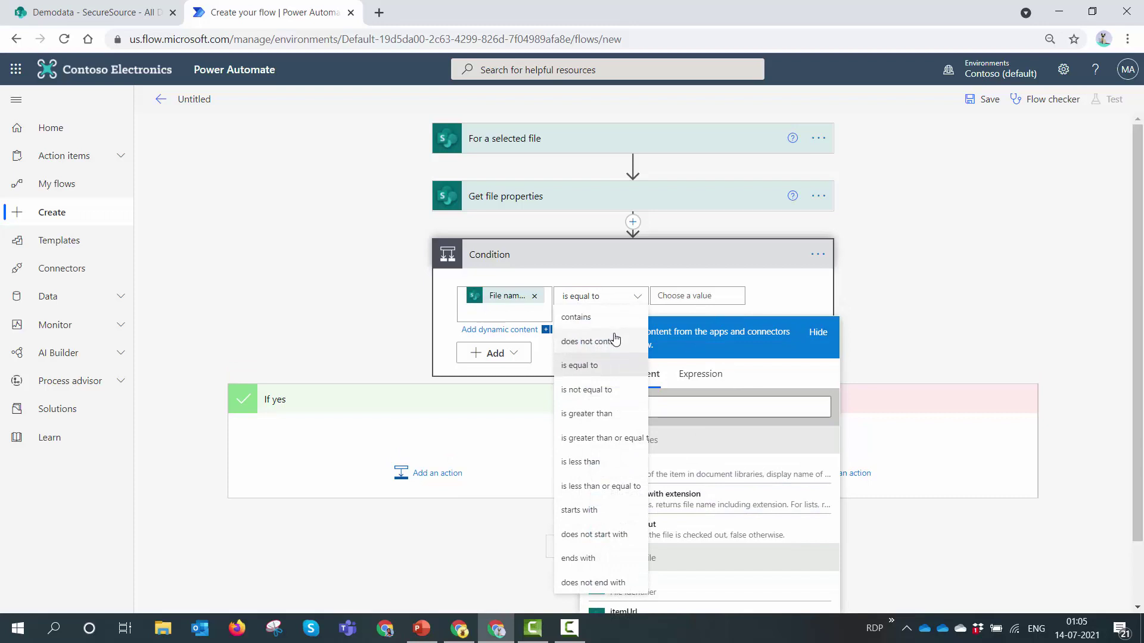
{"action": "left_click", "coordinate": [581, 317]}
{"action": "left_click", "coordinate": [691, 295]}
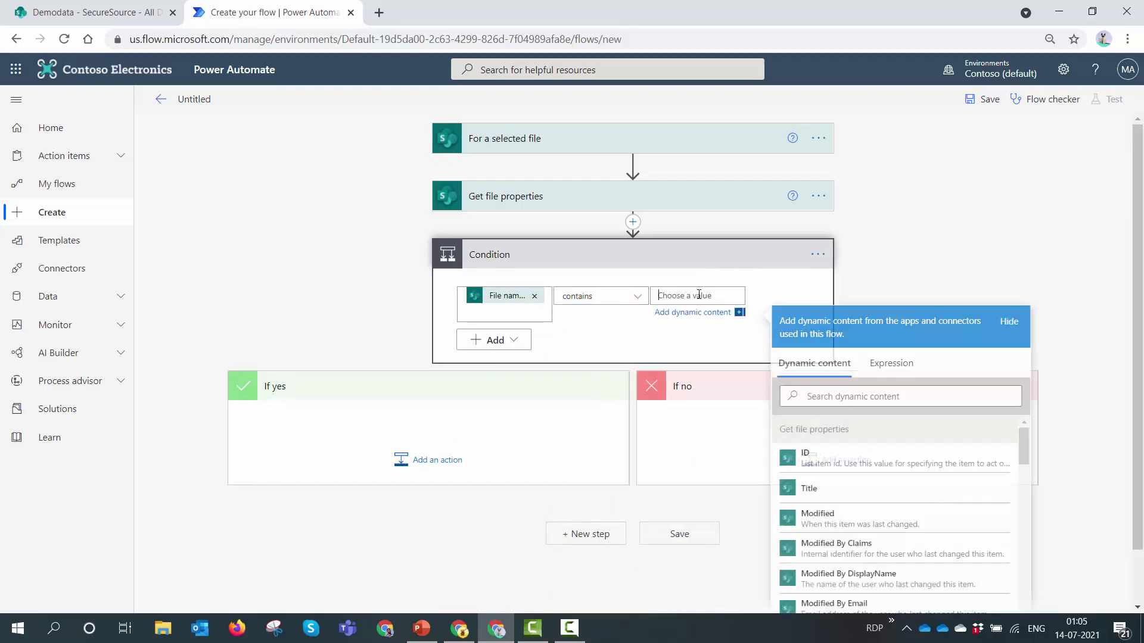
{"action": "type", "text": ".pdf"}
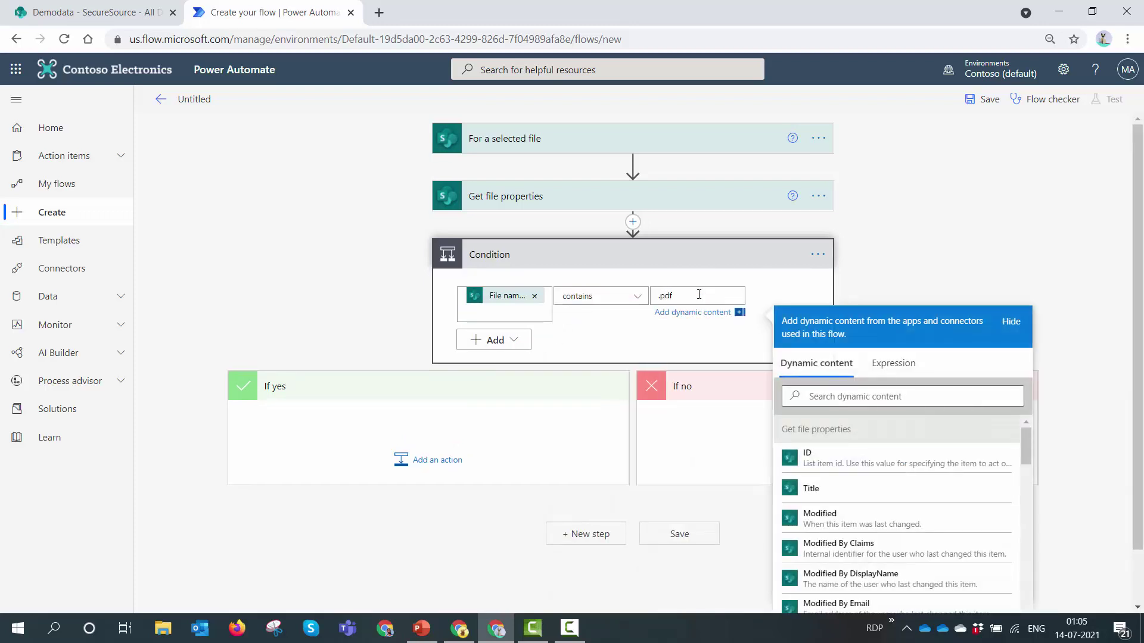
{"action": "left_click", "coordinate": [495, 459]}
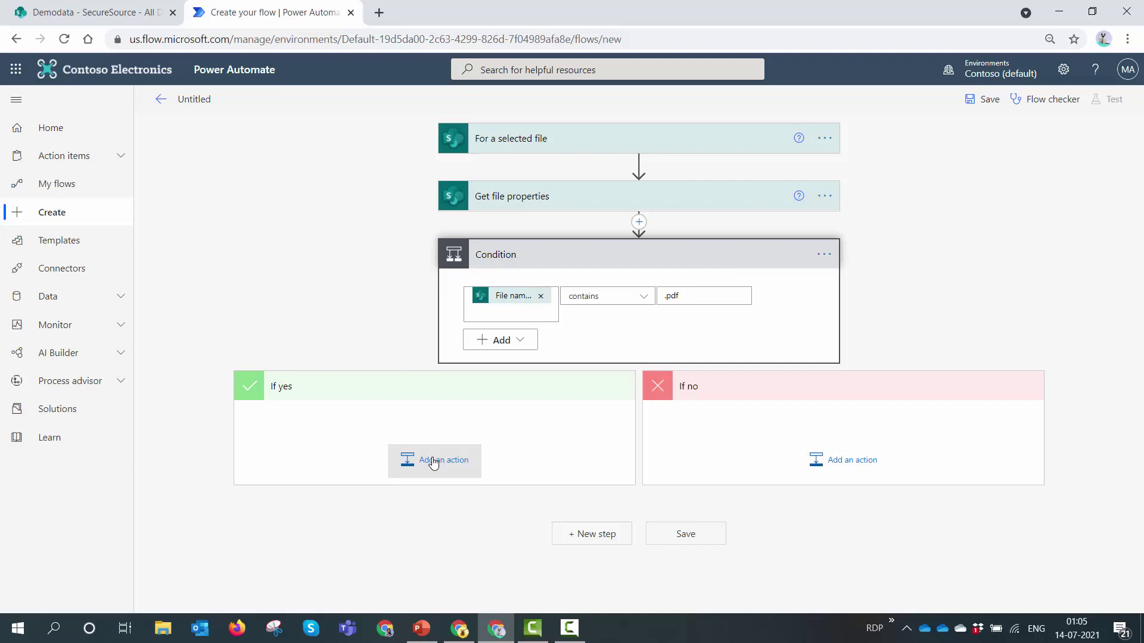
Step: Add a Scope block under the If yes branch
{"action": "left_click", "coordinate": [433, 464]}
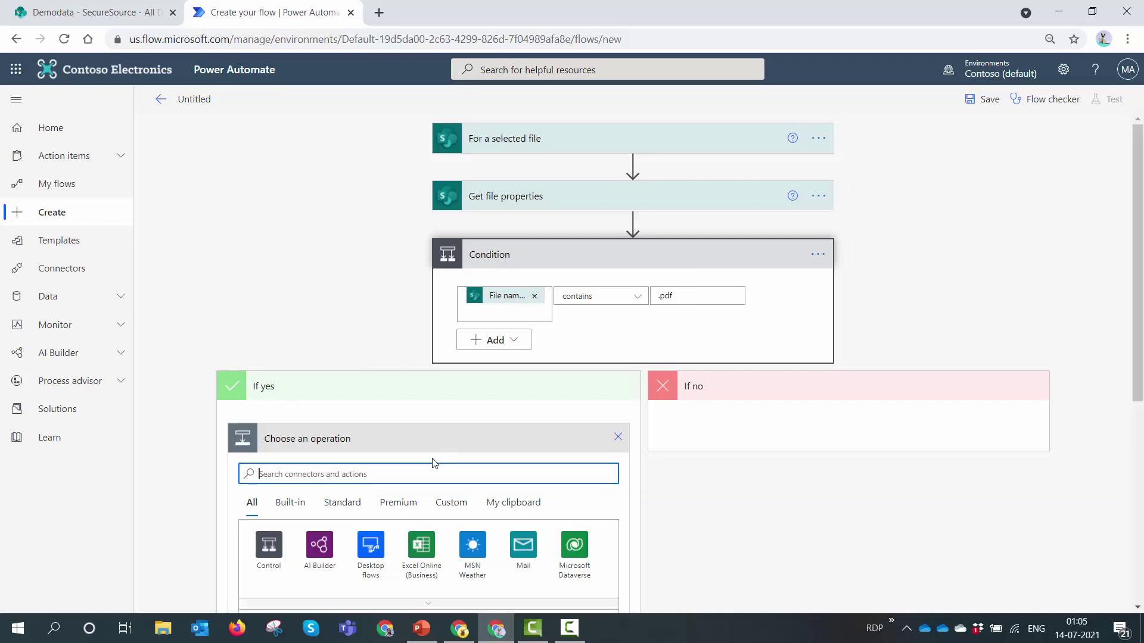
{"action": "type", "text": "Scope"}
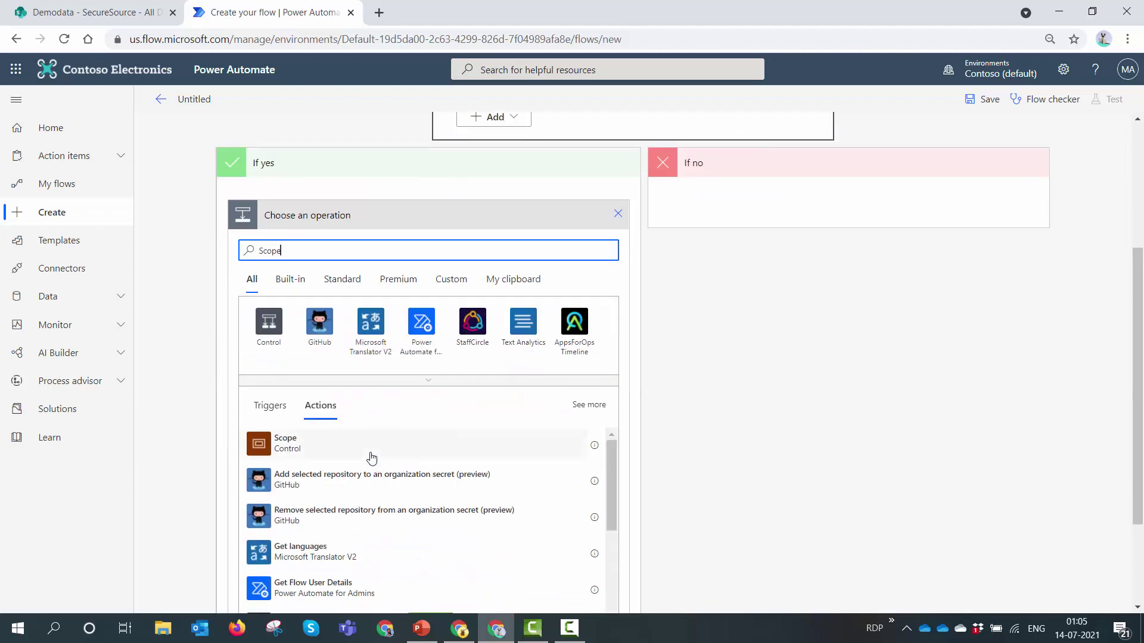
{"action": "left_click", "coordinate": [370, 459]}
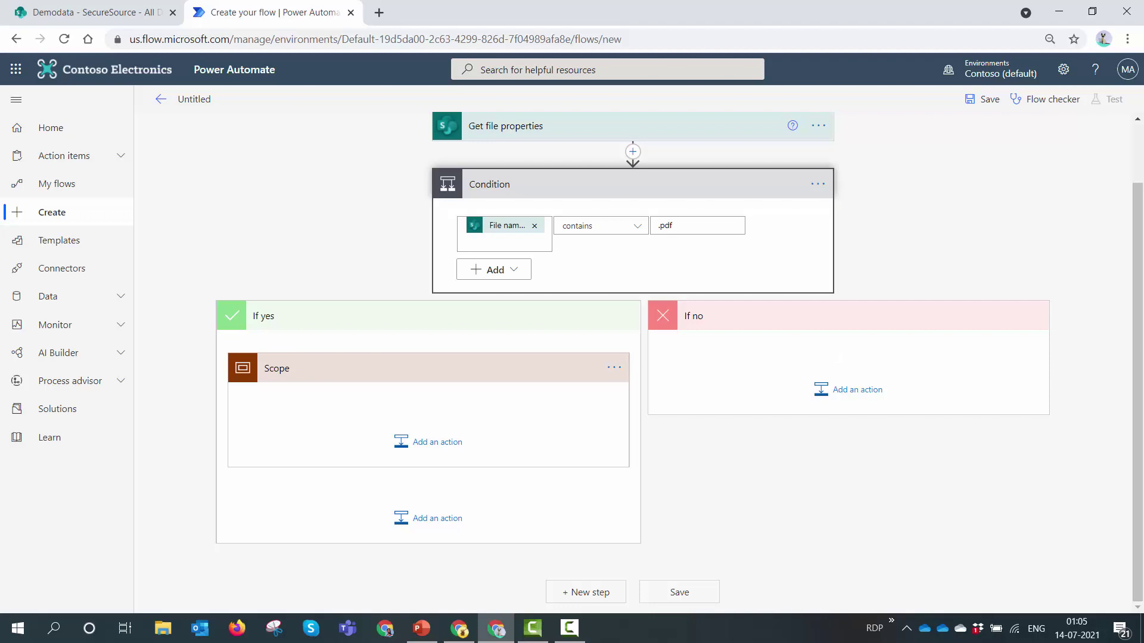
Step: Search for 'Get File Content' as the action inside the Scope
{"action": "left_click", "coordinate": [438, 441]}
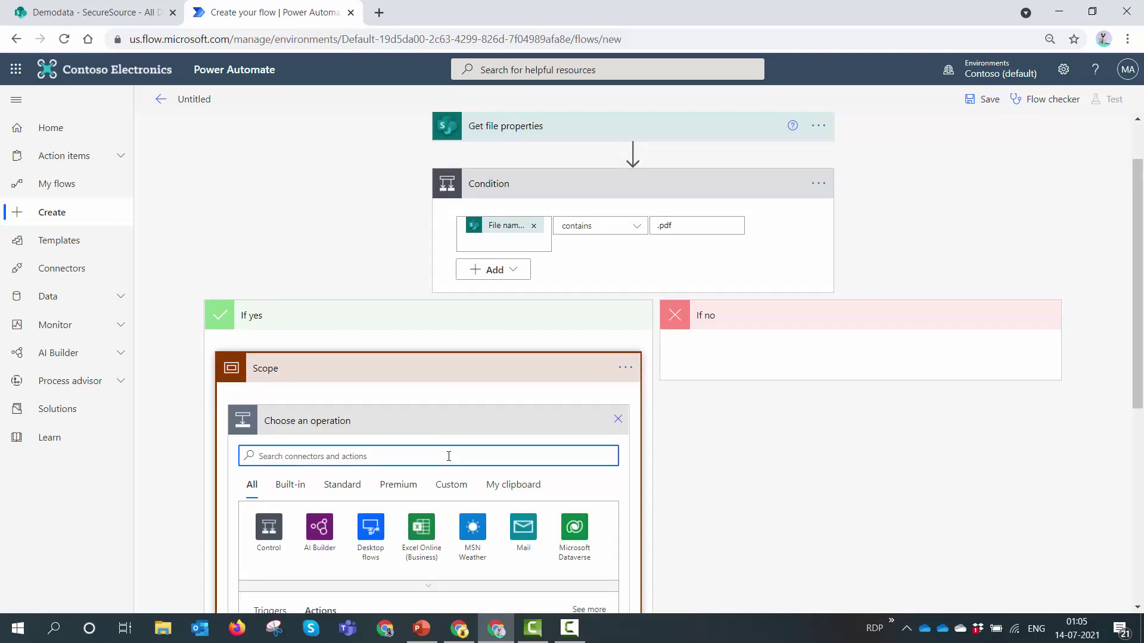
{"action": "type", "text": "Get"}
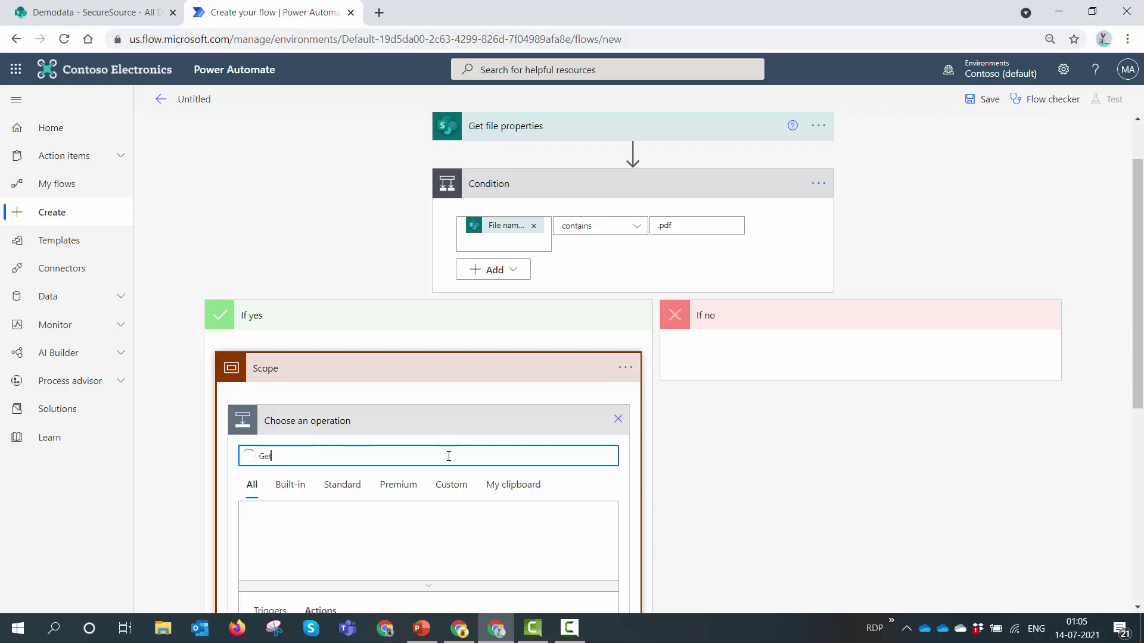
{"action": "type", "text": " File Content"}
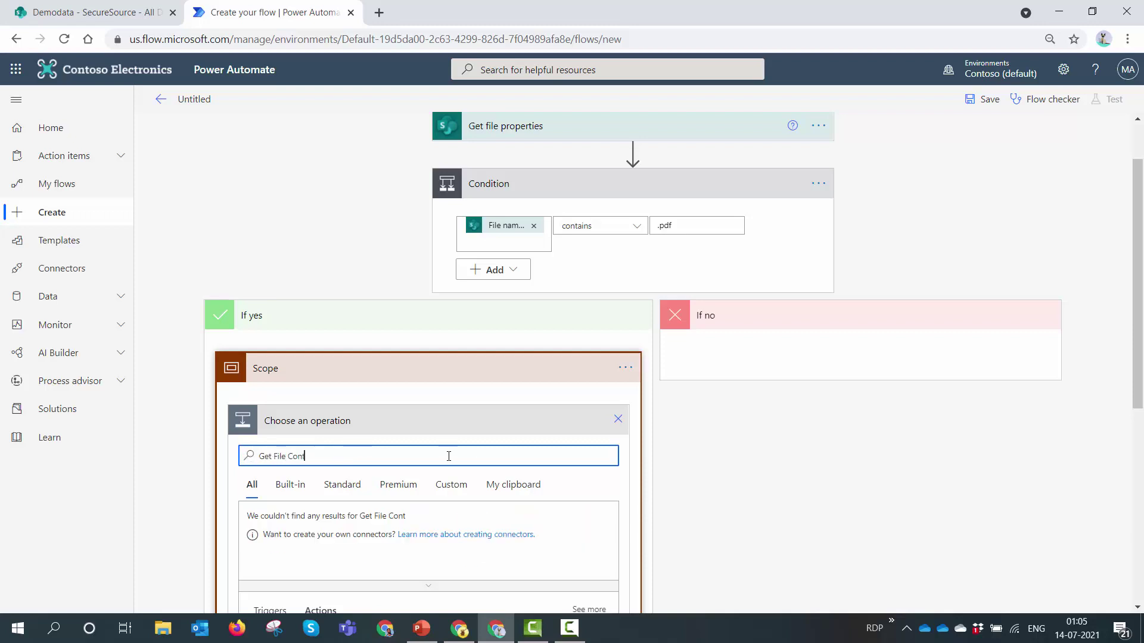
{"action": "scroll", "coordinate": [336, 503], "scroll_direction": "down", "scroll_amount": 3}
Step: Add Get file content inside the Scope with the Demodata site address as a custom value
{"action": "left_click", "coordinate": [325, 499]}
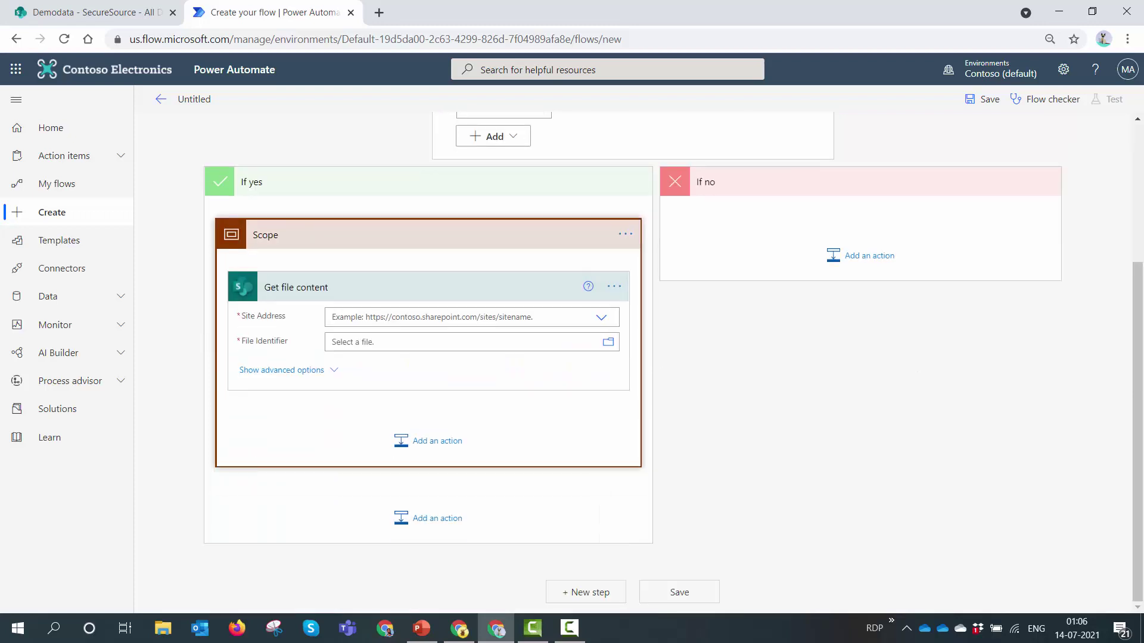
{"action": "left_click", "coordinate": [601, 317]}
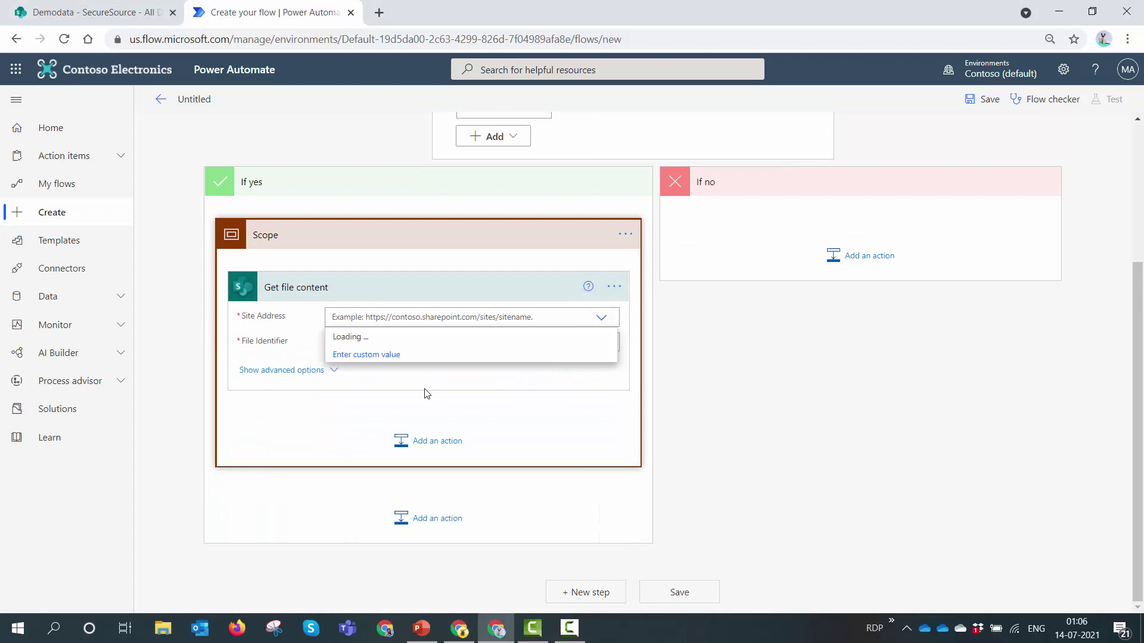
{"action": "left_click", "coordinate": [383, 357]}
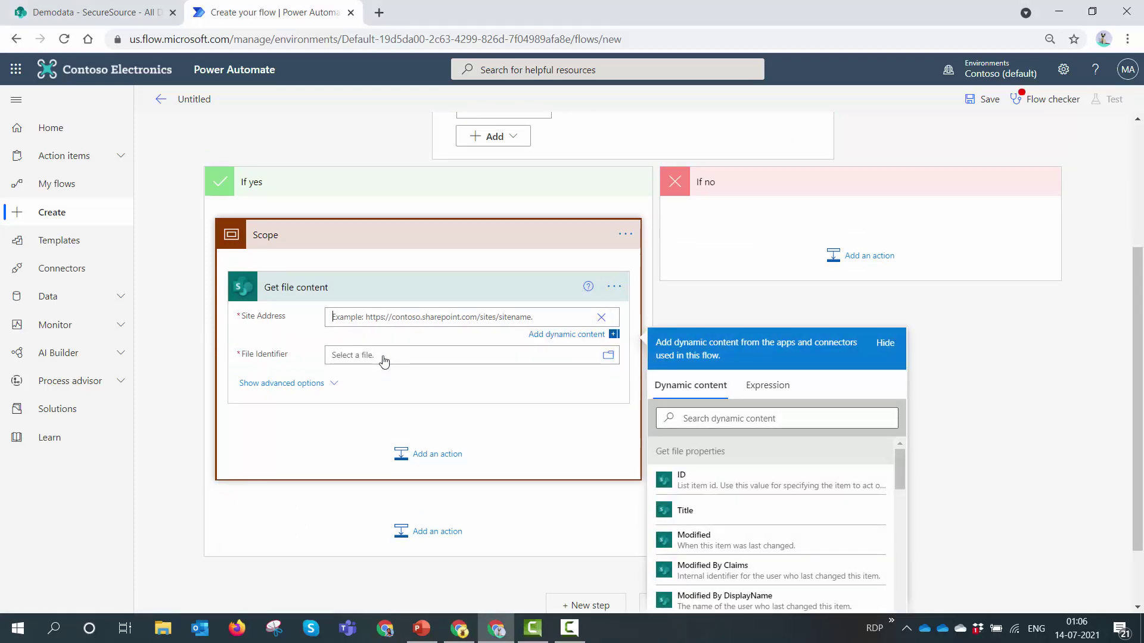
{"action": "type", "text": "https://m365x735817.sharepoint.com/sites/Demodata"}
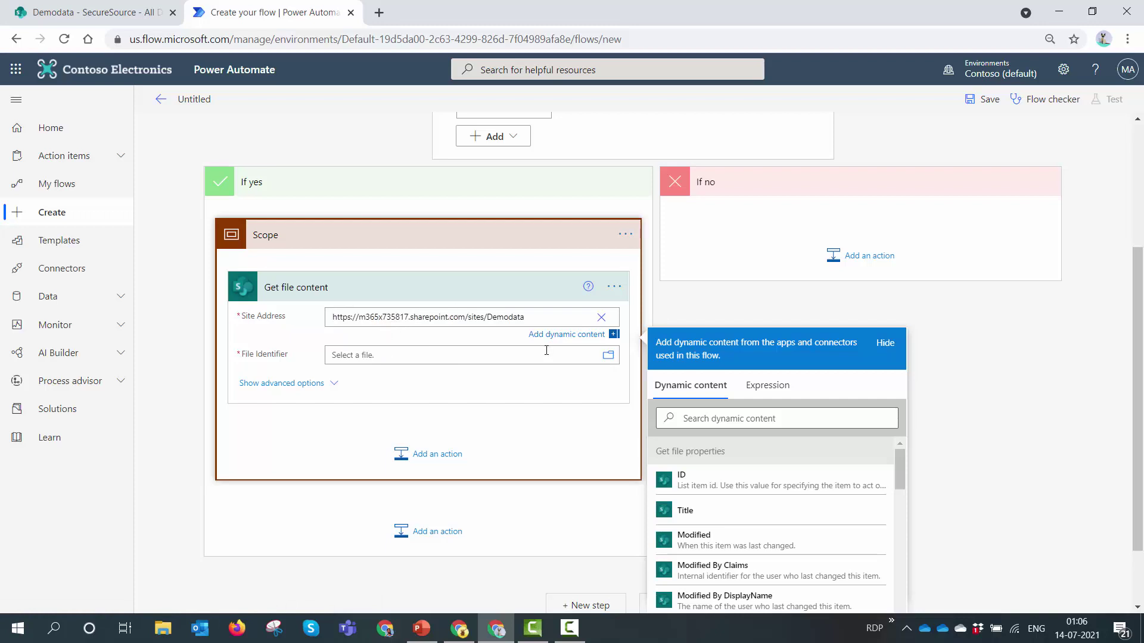
Step: Set File Identifier to the Identifier value, then search actions for Muhimbi
{"action": "left_click", "coordinate": [773, 457]}
{"action": "type", "text": "ide"}
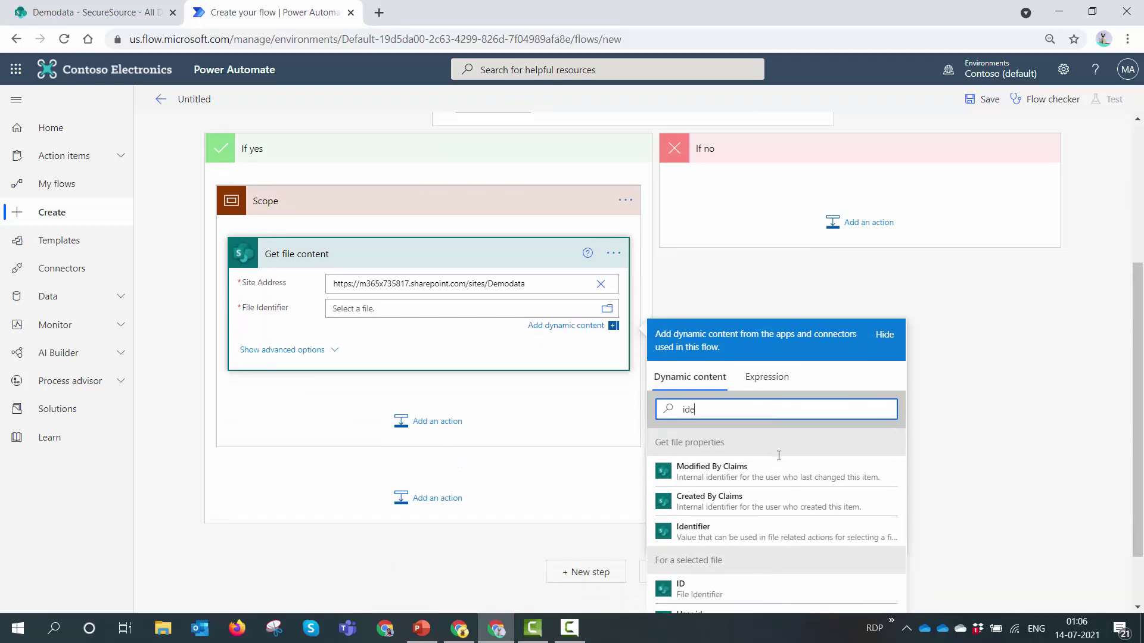
{"action": "scroll", "coordinate": [779, 456], "scroll_direction": "down", "scroll_amount": 1}
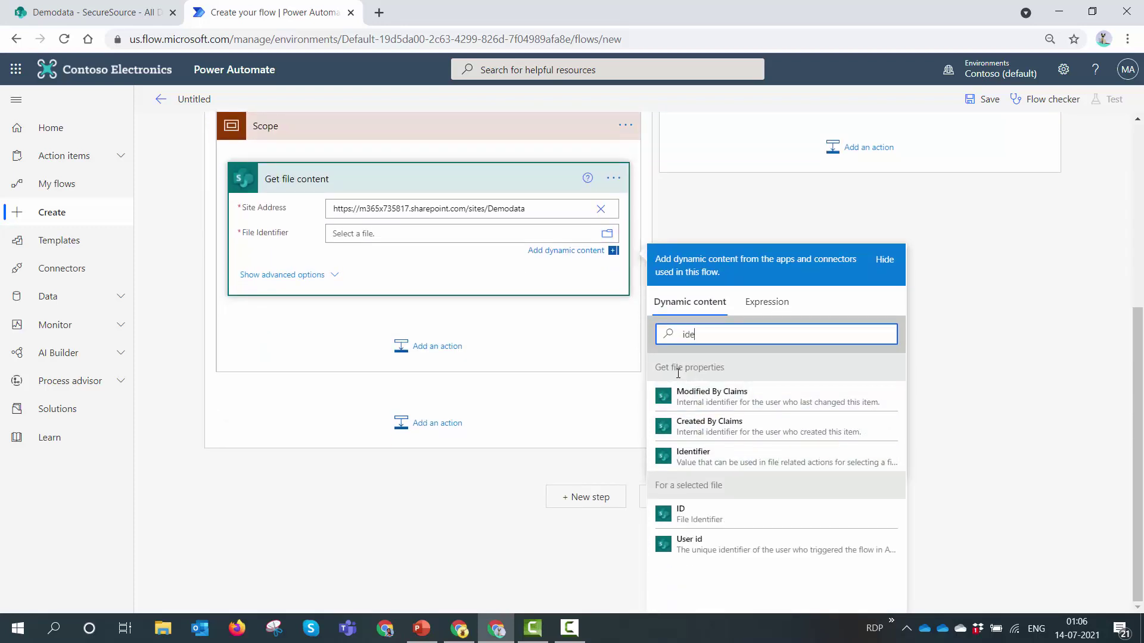
{"action": "left_click", "coordinate": [742, 463]}
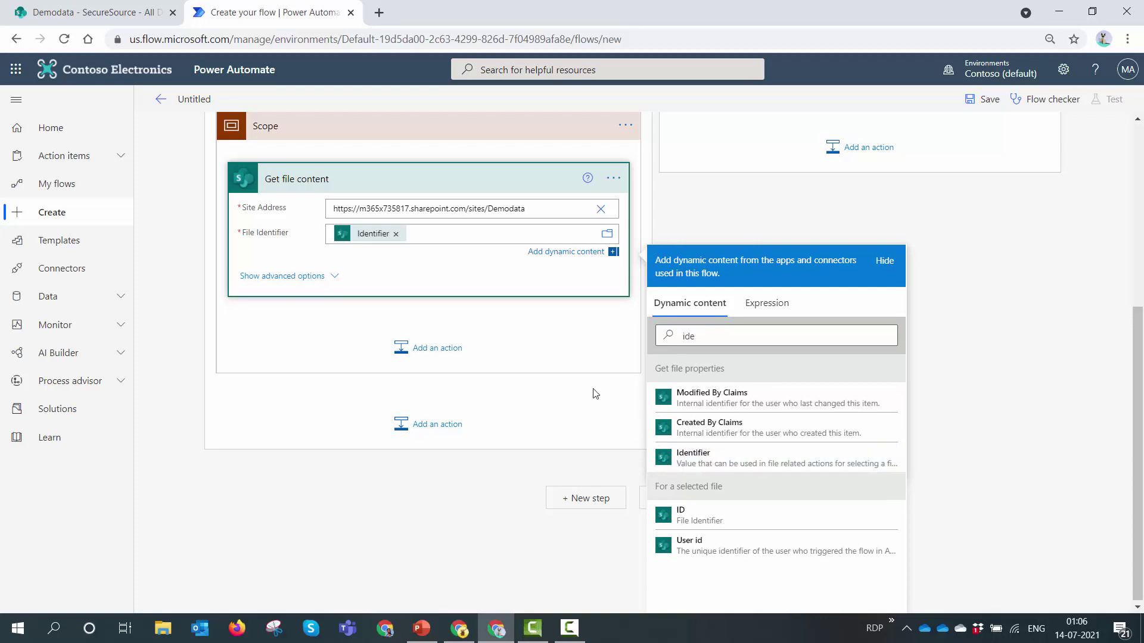
{"action": "left_click", "coordinate": [460, 351]}
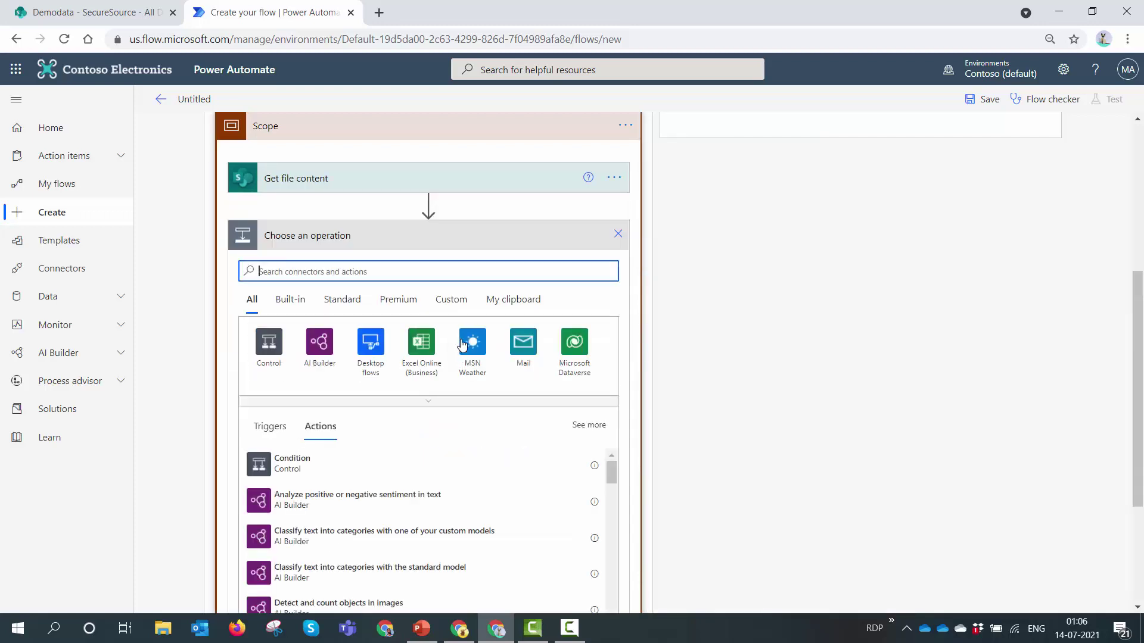
{"action": "type", "text": "Muhimbi"}
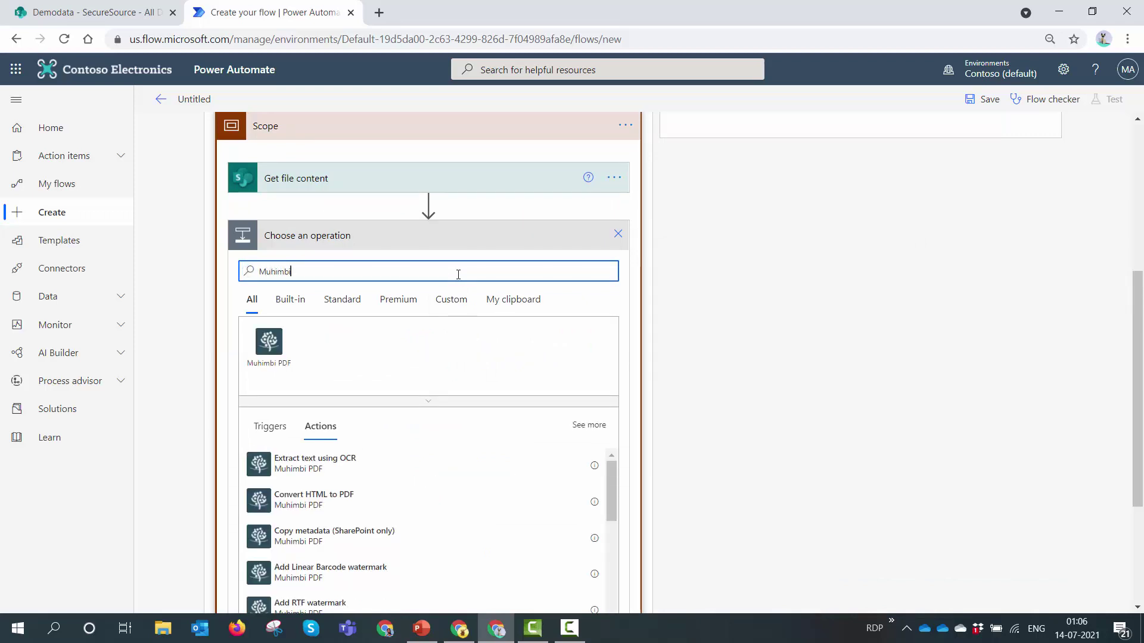
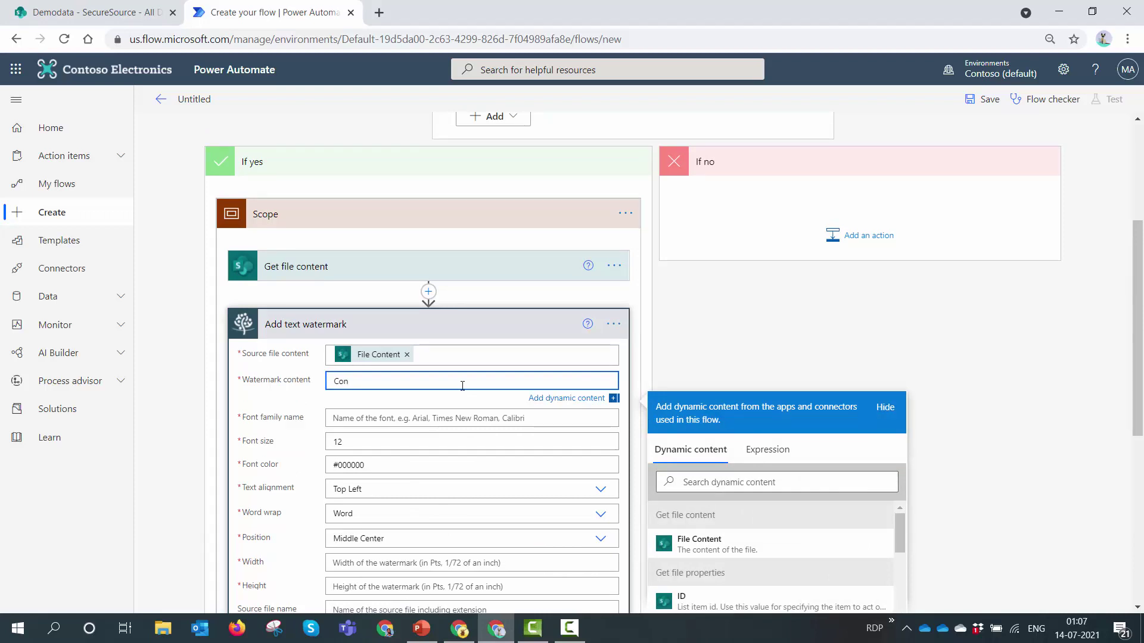
Step: Set the watermark text to 'Confidential' in Arial, font size 72
{"action": "type", "text": "fidential"}
{"action": "left_click", "coordinate": [528, 424]}
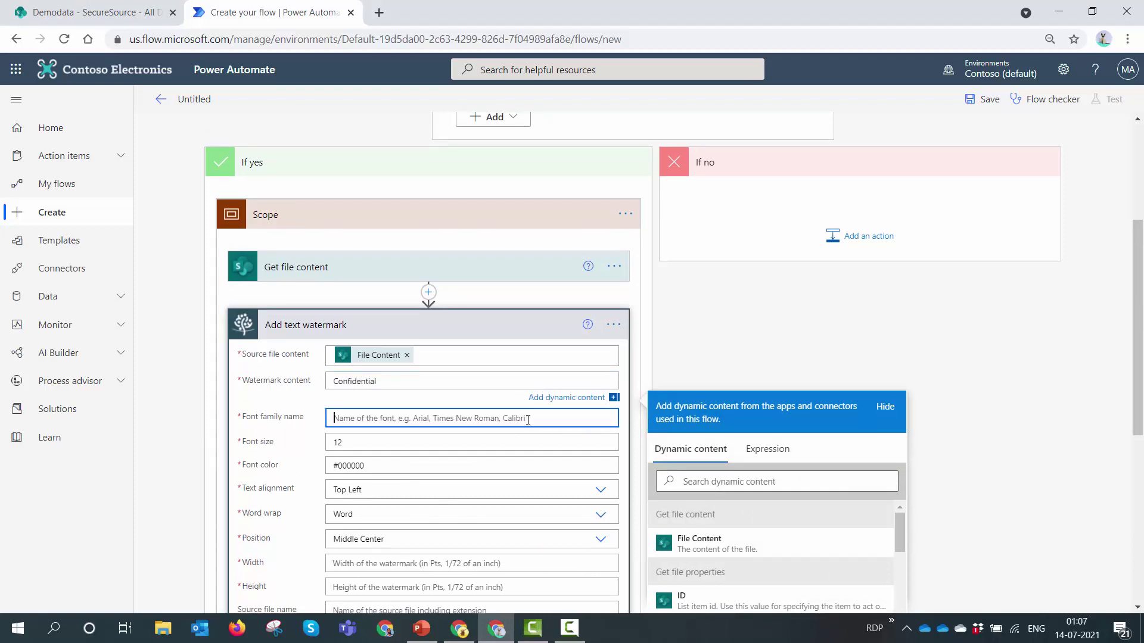
{"action": "type", "text": "Arial"}
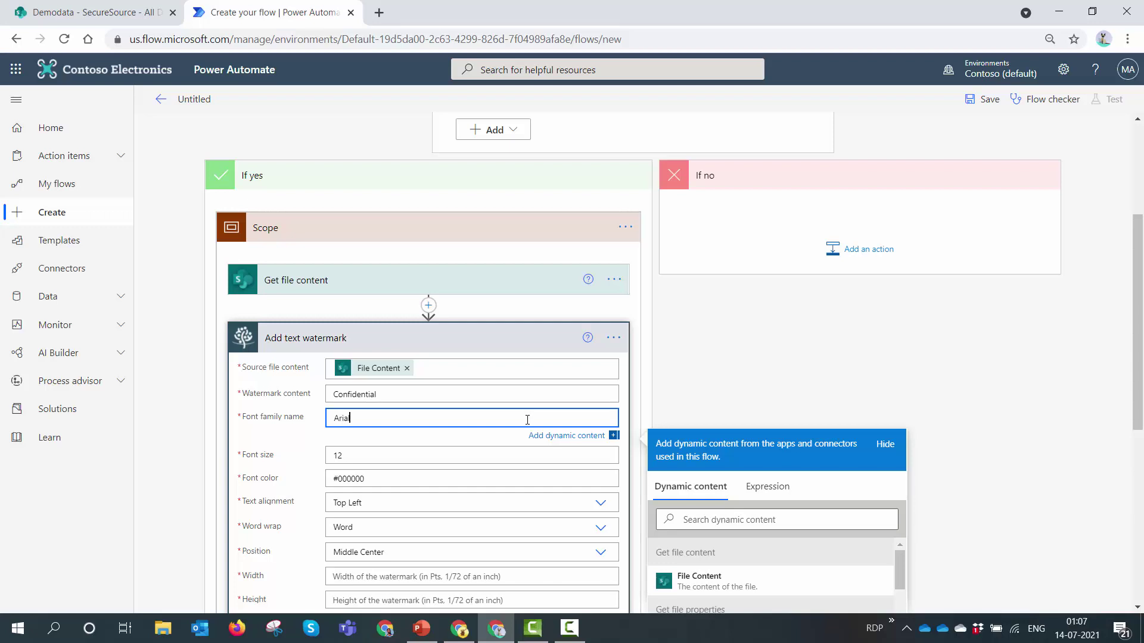
{"action": "scroll", "coordinate": [527, 420], "scroll_direction": "down", "scroll_amount": 2}
{"action": "key", "text": "Tab"}
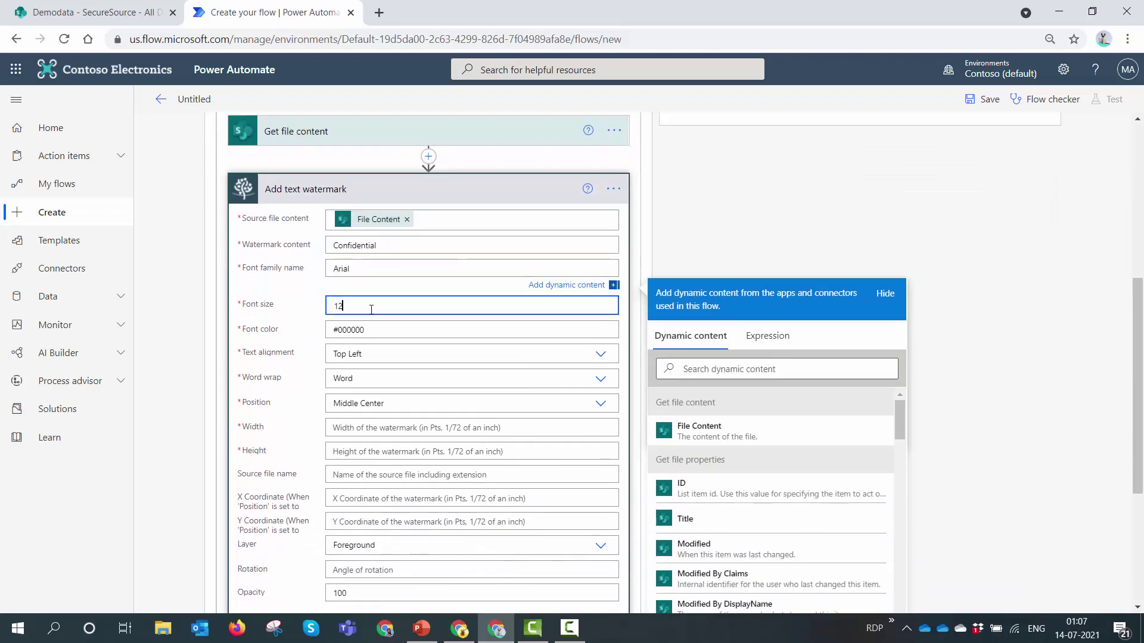
{"action": "type", "text": "72"}
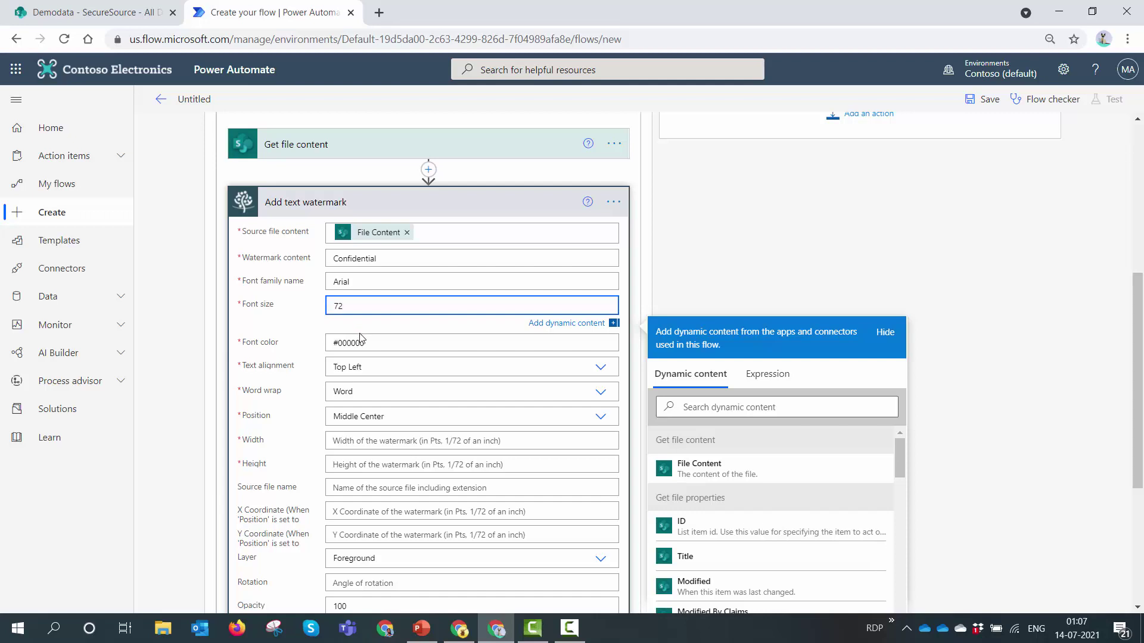
Step: Set Middle Center text alignment and a watermark width and height of 600
{"action": "left_click", "coordinate": [370, 366]}
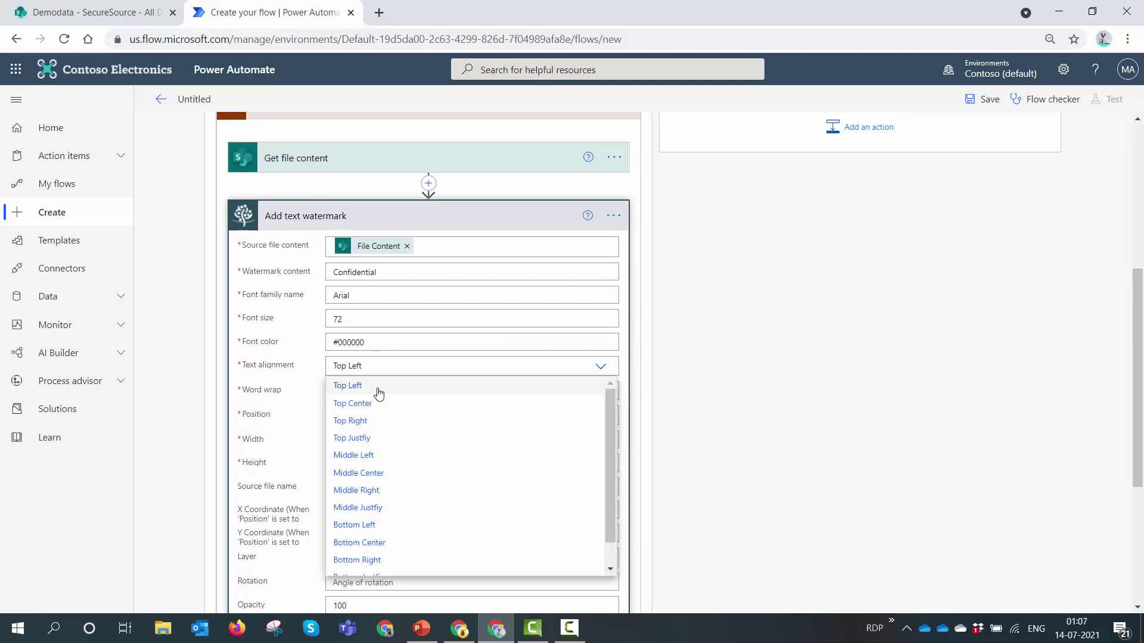
{"action": "left_click", "coordinate": [395, 474]}
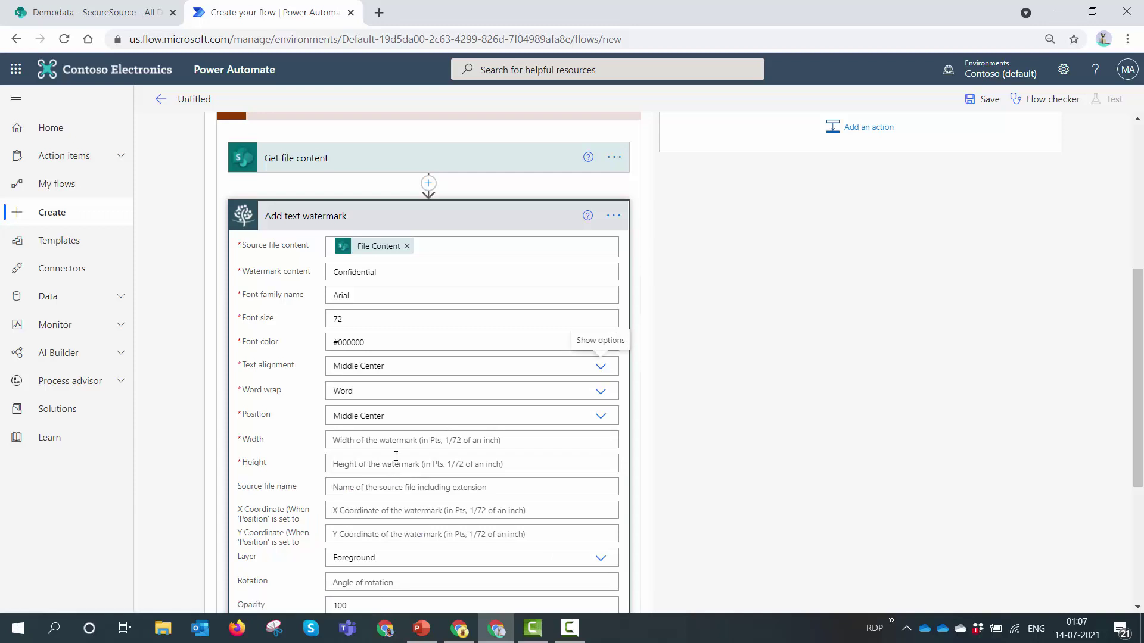
{"action": "scroll", "coordinate": [399, 467], "scroll_direction": "down", "scroll_amount": 1}
{"action": "left_click", "coordinate": [373, 366]}
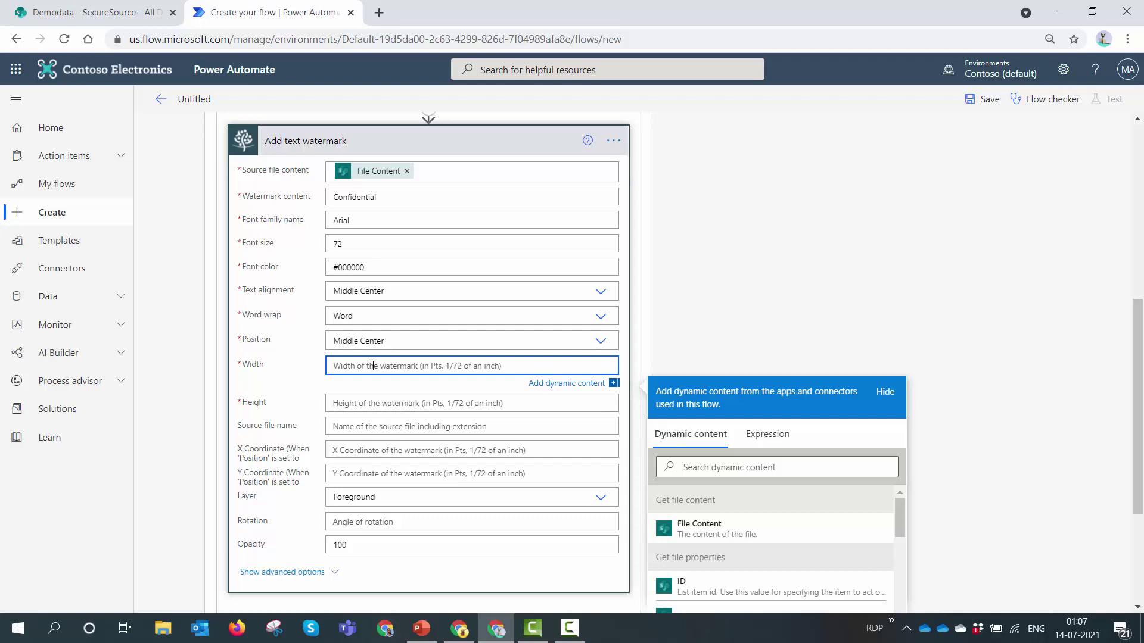
{"action": "type", "text": "600"}
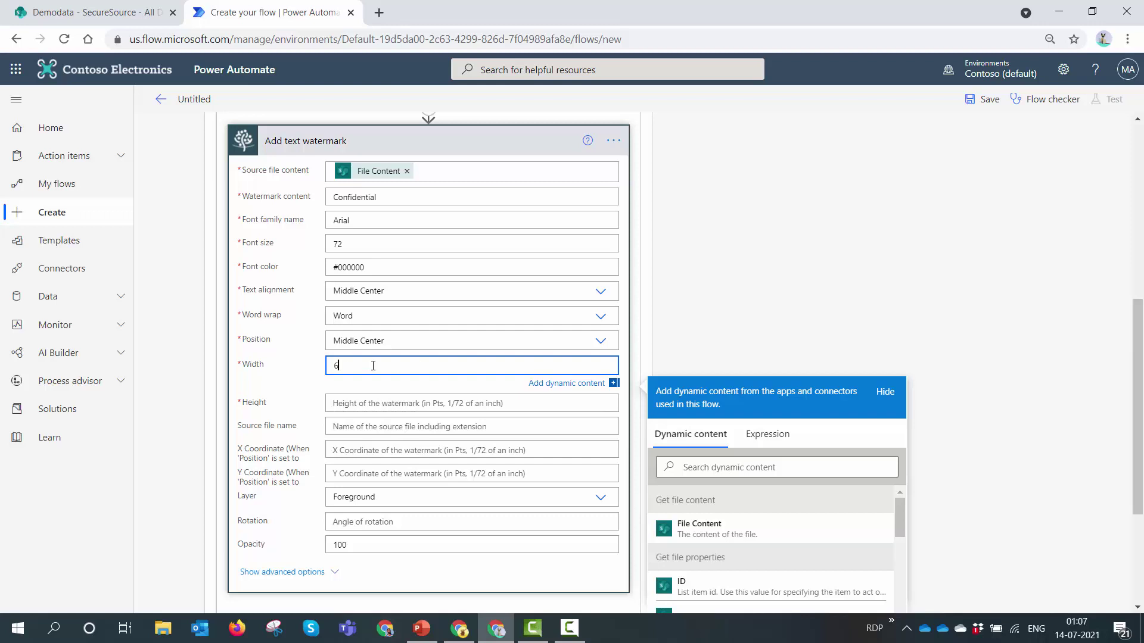
{"action": "left_click", "coordinate": [397, 396]}
{"action": "type", "text": "600"}
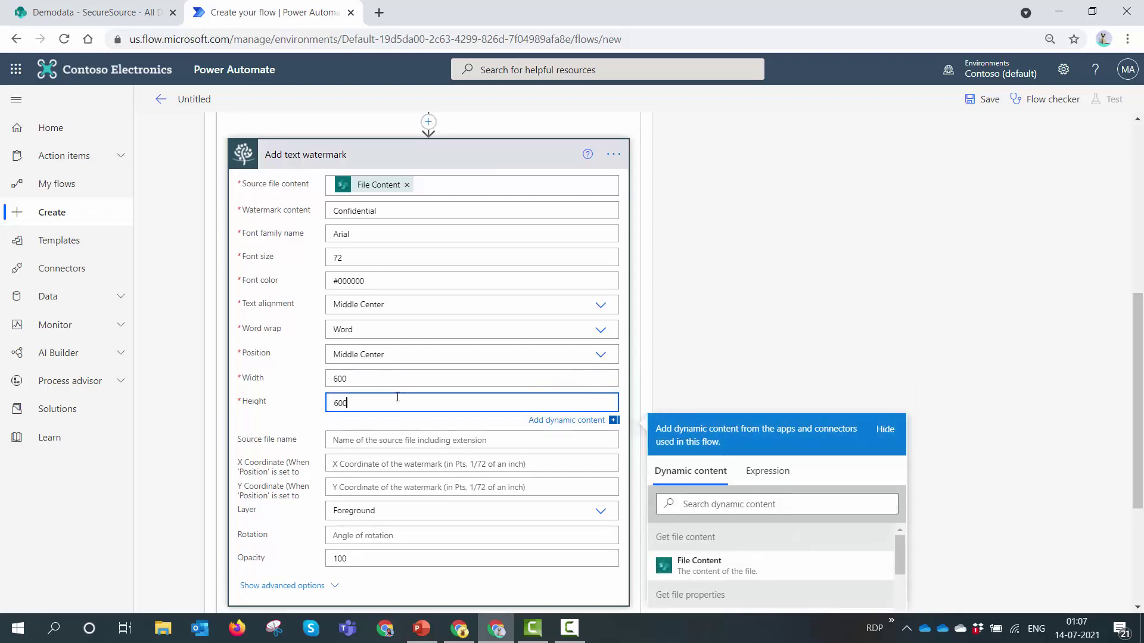
{"action": "key", "text": "Tab"}
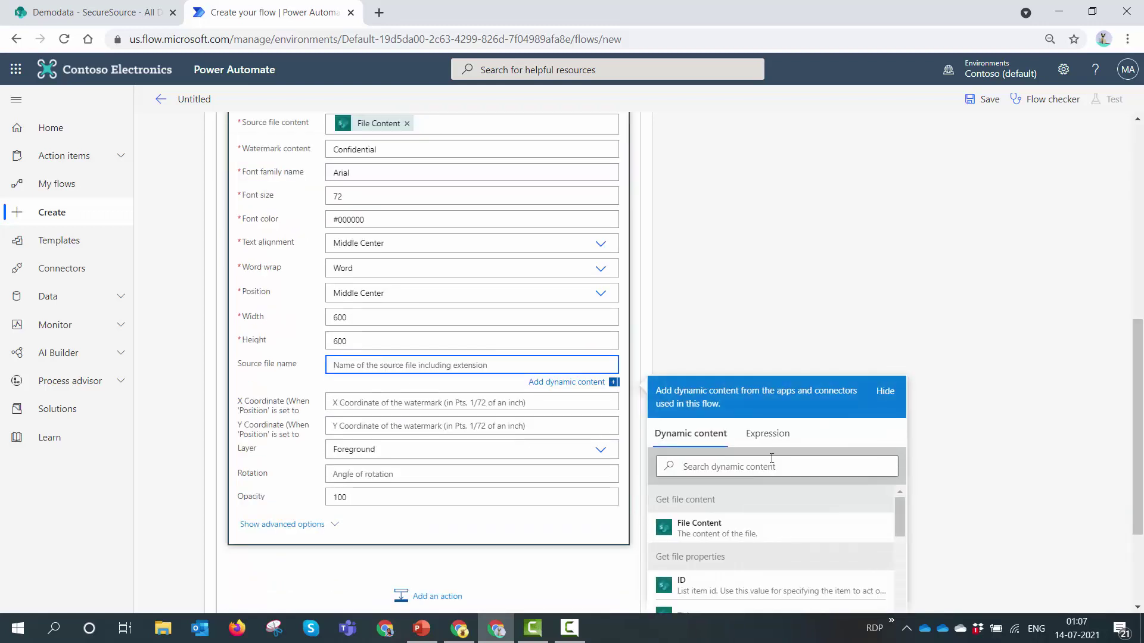
Step: Use the File name with extension dynamic content as the watermark's source file name
{"action": "left_click", "coordinate": [776, 463]}
{"action": "type", "text": "File"}
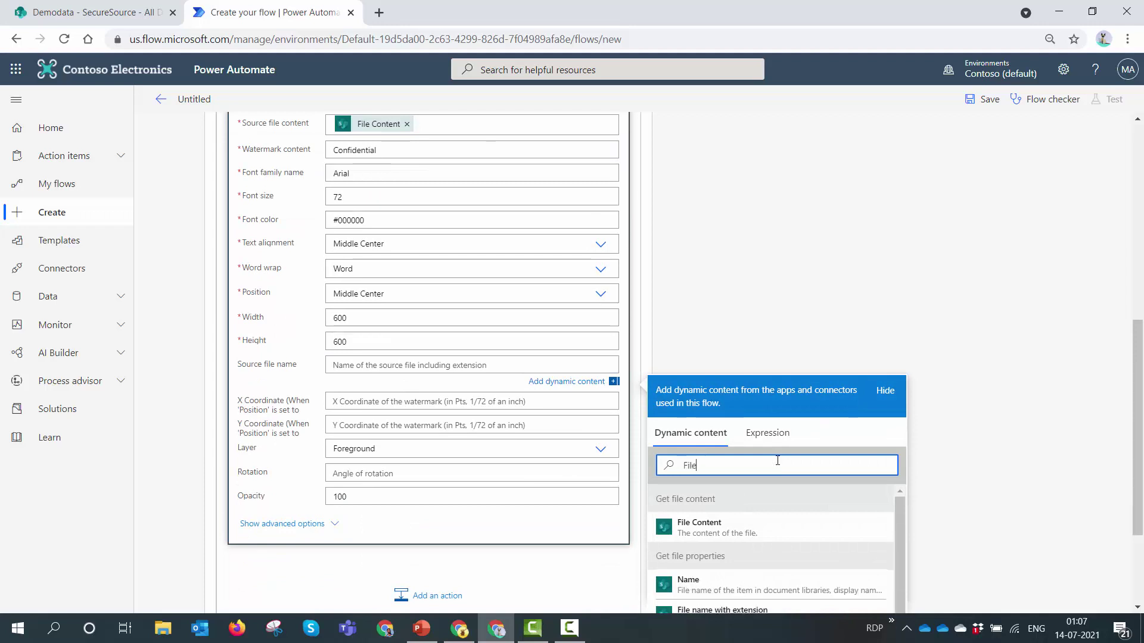
{"action": "scroll", "coordinate": [777, 461], "scroll_direction": "down", "scroll_amount": 1}
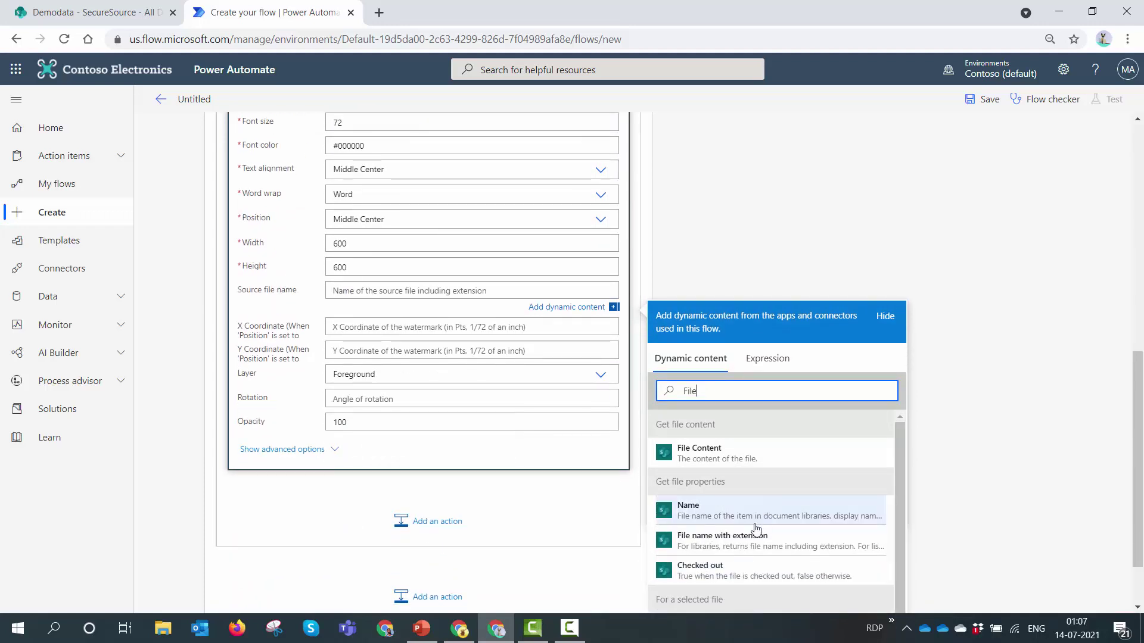
{"action": "left_click", "coordinate": [751, 539]}
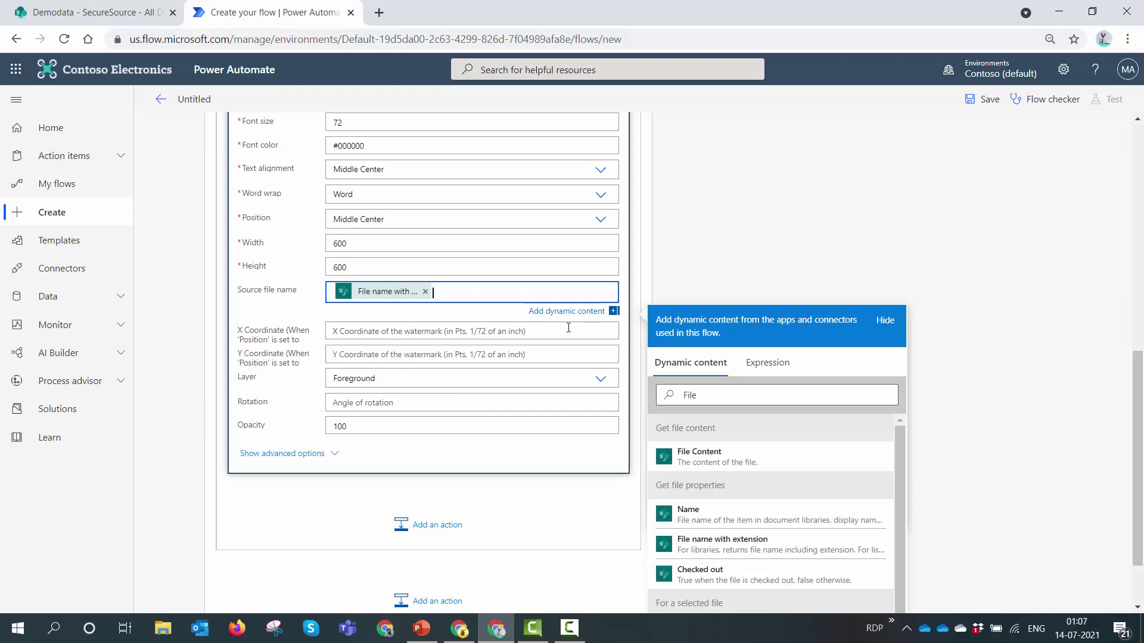
Step: Set the watermark rotation to -45 and the opacity to 60
{"action": "left_click", "coordinate": [474, 401]}
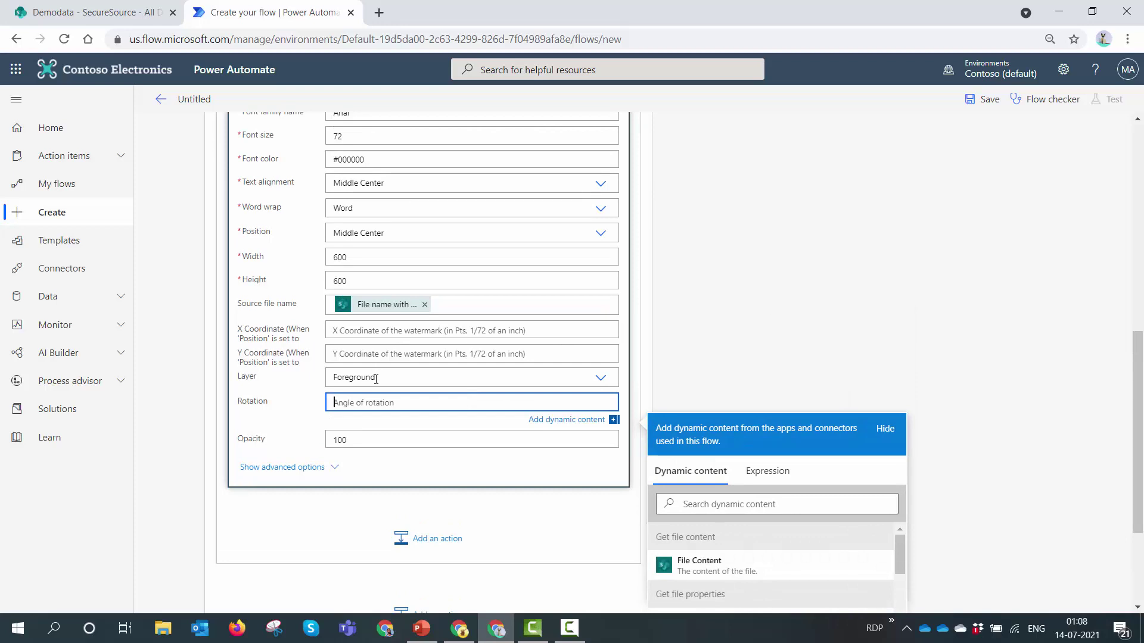
{"action": "type", "text": "-45"}
{"action": "scroll", "coordinate": [333, 387], "scroll_direction": "down", "scroll_amount": 1}
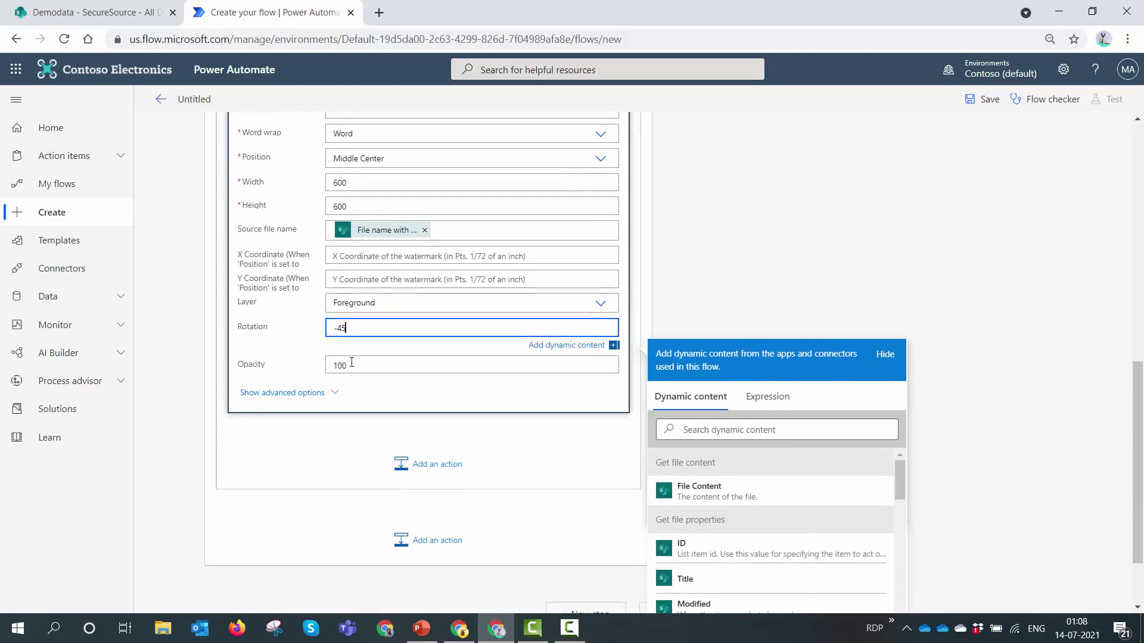
{"action": "left_click", "coordinate": [331, 363]}
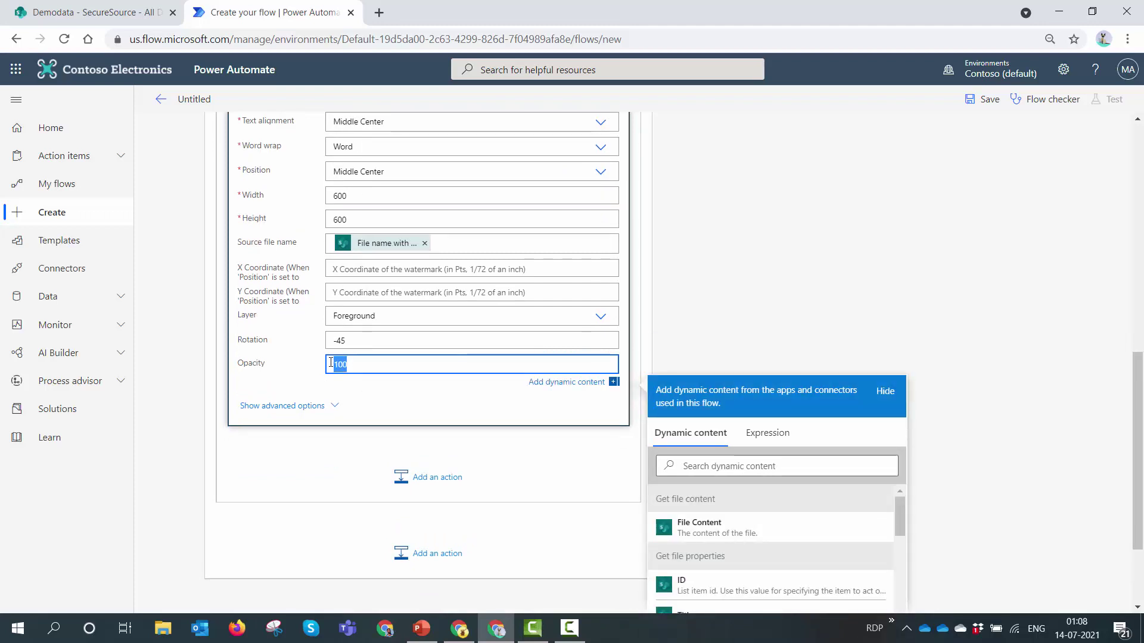
{"action": "type", "text": "60"}
Step: Add the Muhimbi PDF Secure document action below Add text watermark in the Scope
{"action": "left_click", "coordinate": [444, 481]}
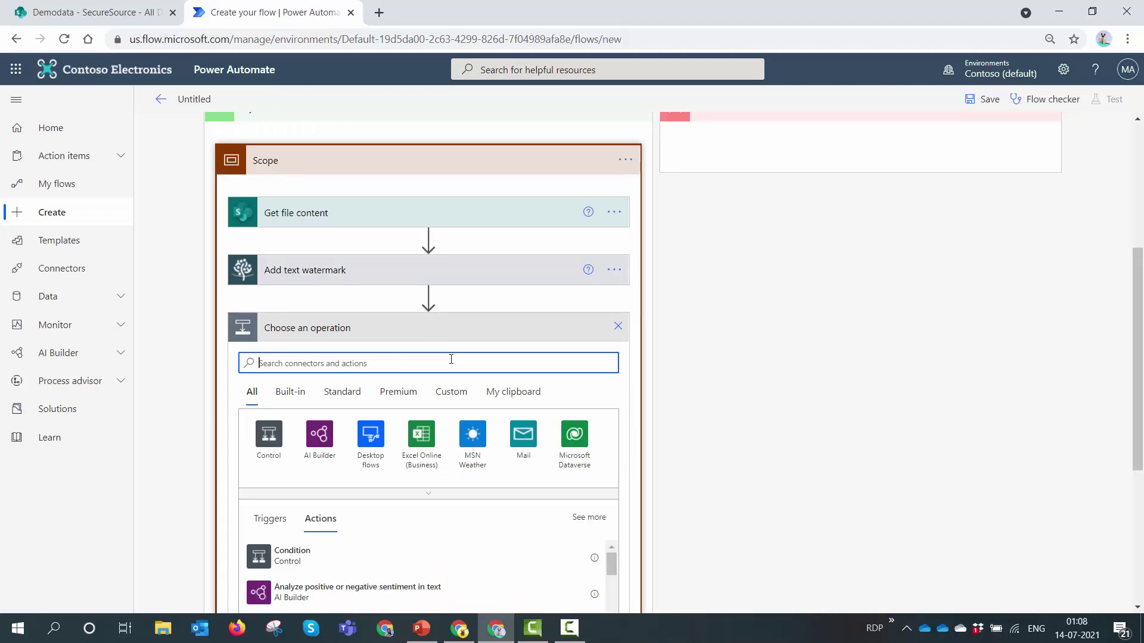
{"action": "type", "text": "Muhimbi"}
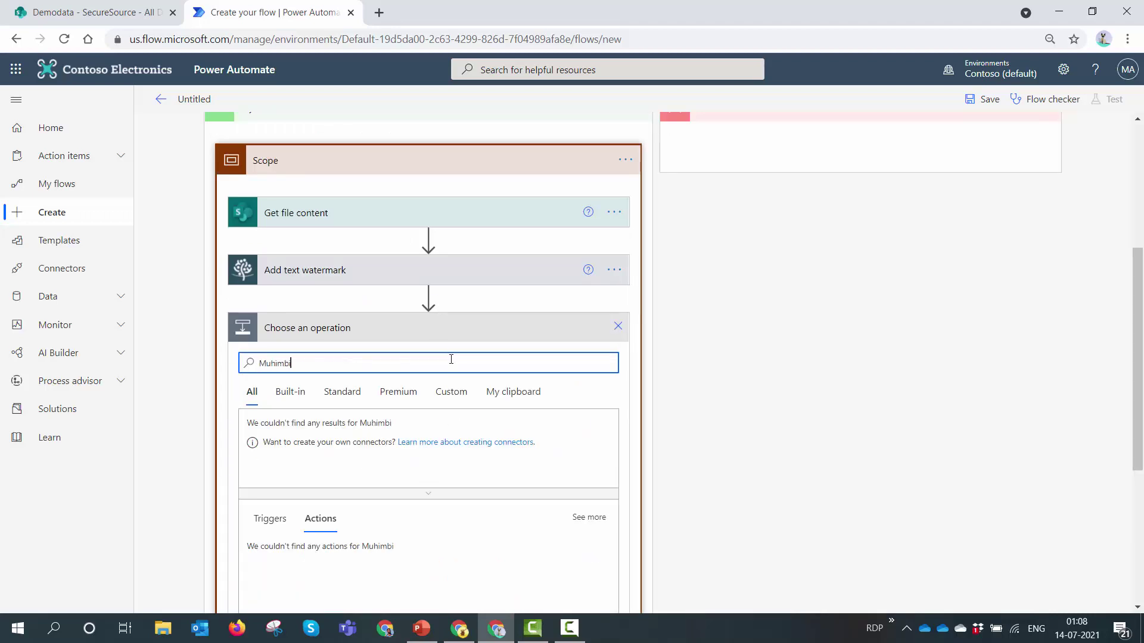
{"action": "left_click", "coordinate": [269, 435]}
{"action": "type", "text": "Secure"}
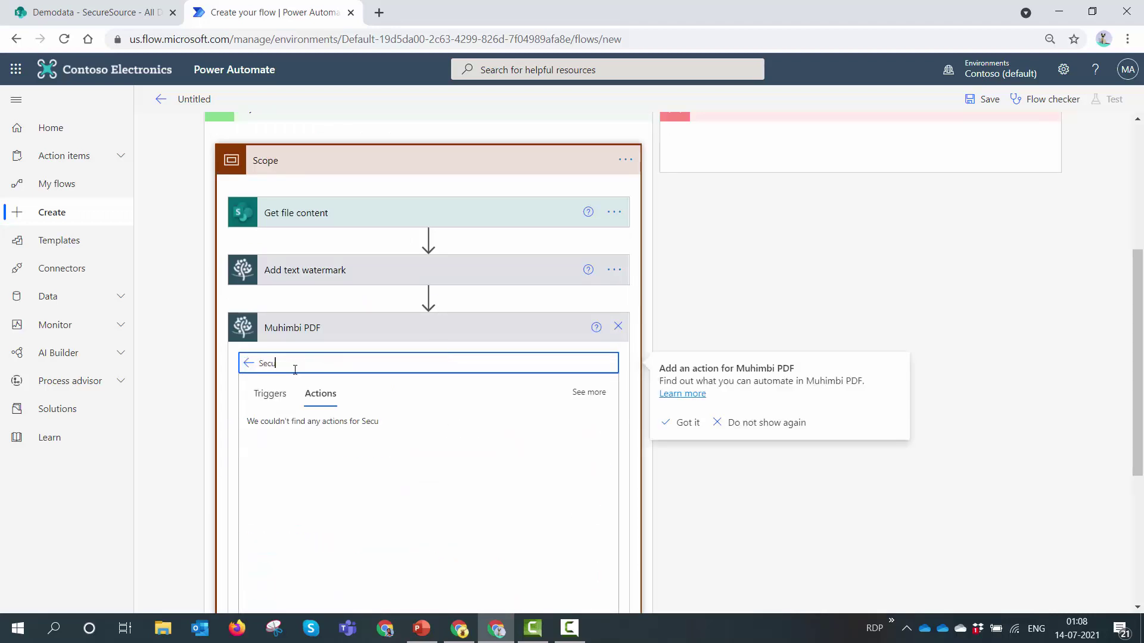
{"action": "left_click", "coordinate": [304, 433]}
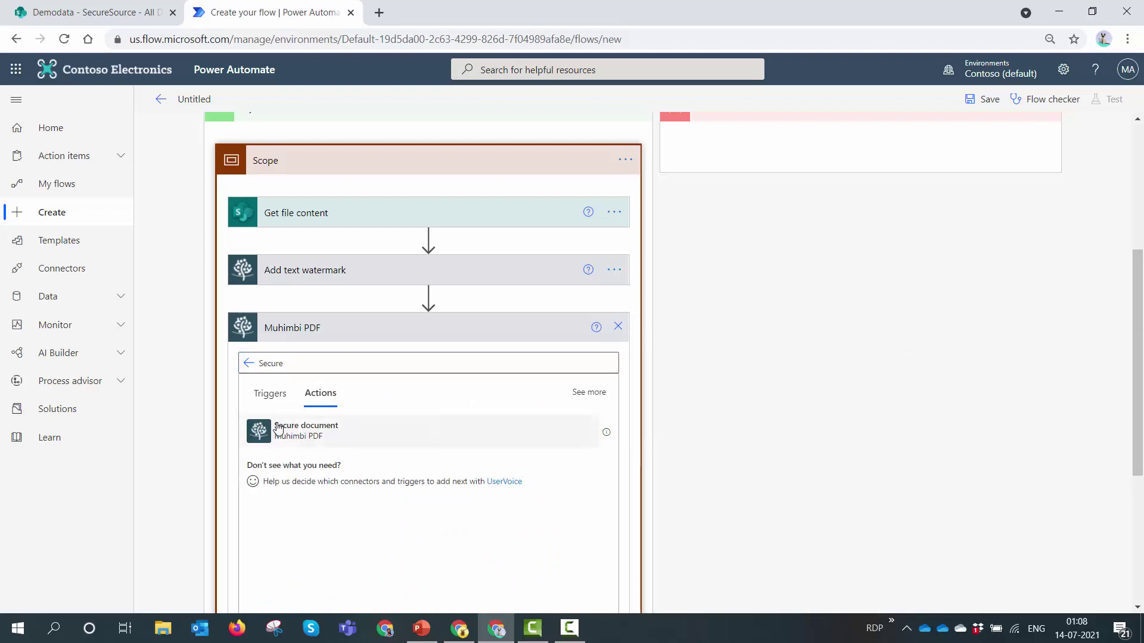
{"action": "left_click", "coordinate": [340, 438]}
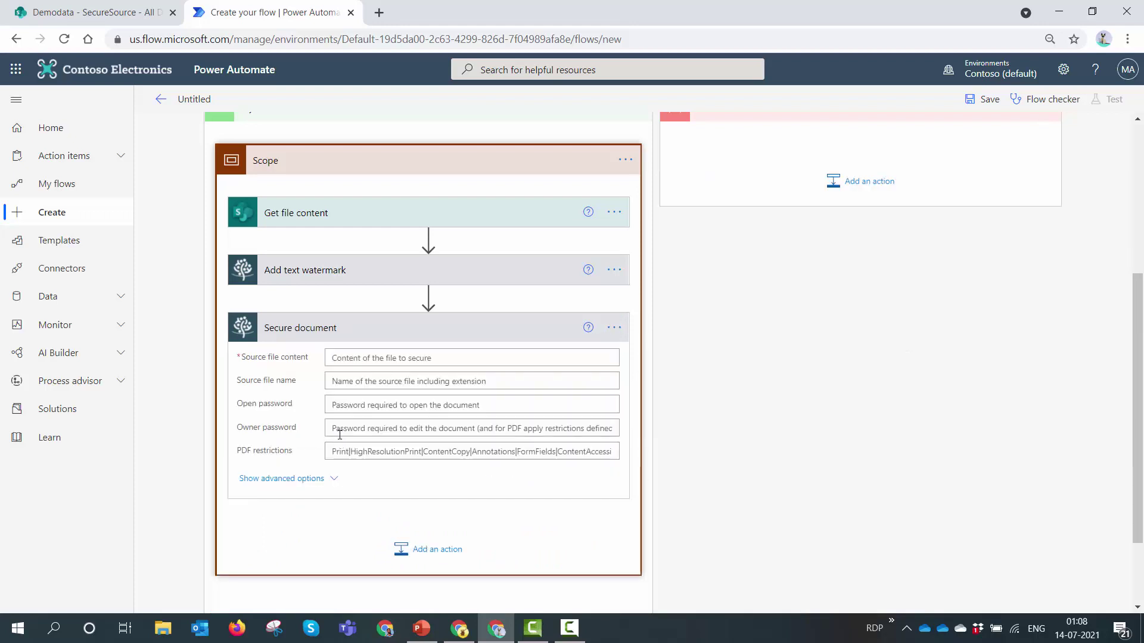
Step: Feed Secure document the watermarked Processed file content, named with File name with extension
{"action": "left_click", "coordinate": [347, 357]}
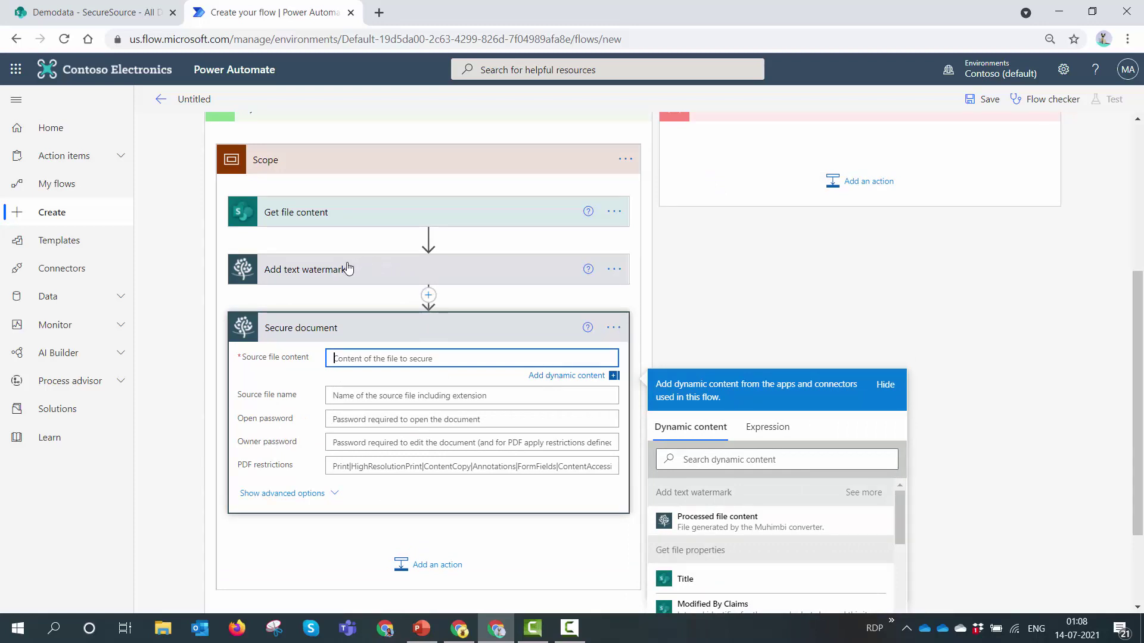
{"action": "left_click", "coordinate": [695, 524]}
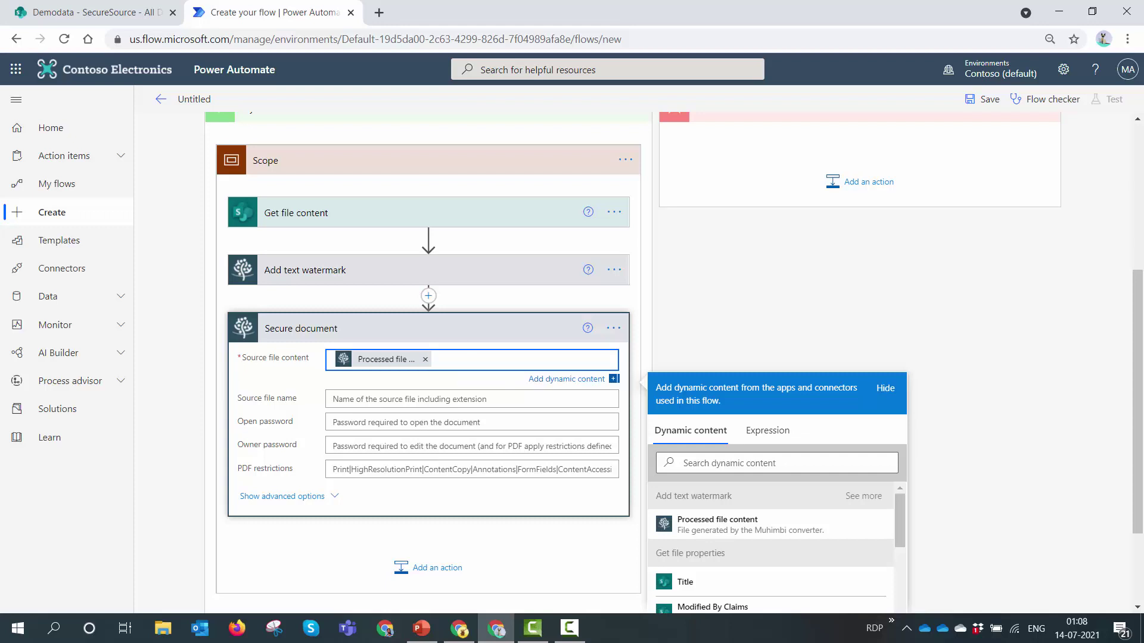
{"action": "left_click", "coordinate": [403, 404]}
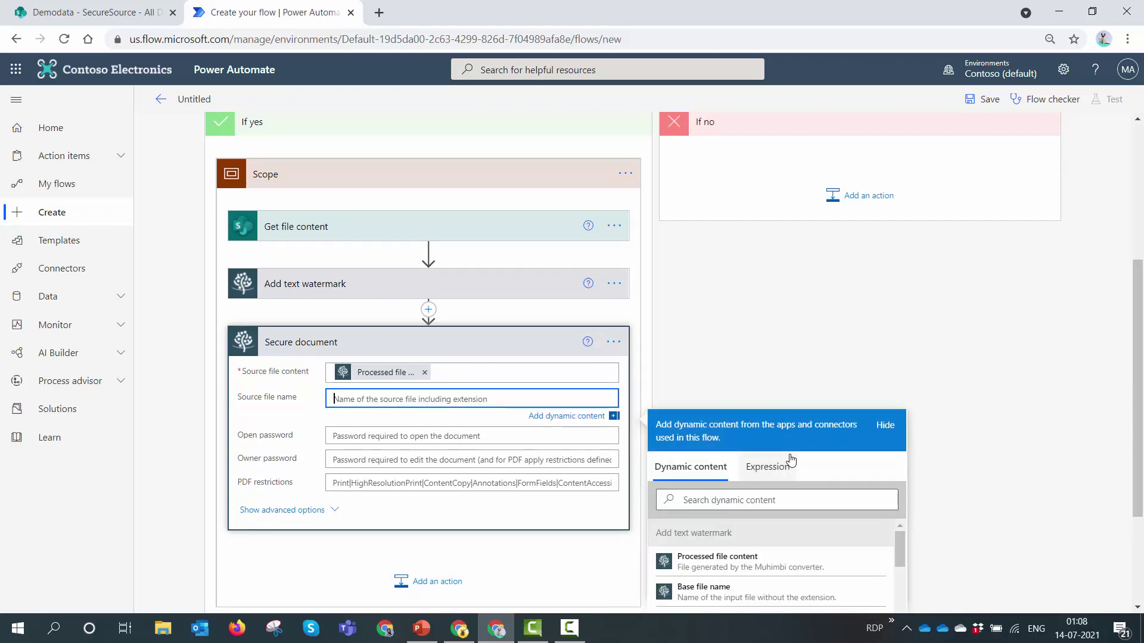
{"action": "left_click", "coordinate": [801, 500]}
{"action": "type", "text": "t"}
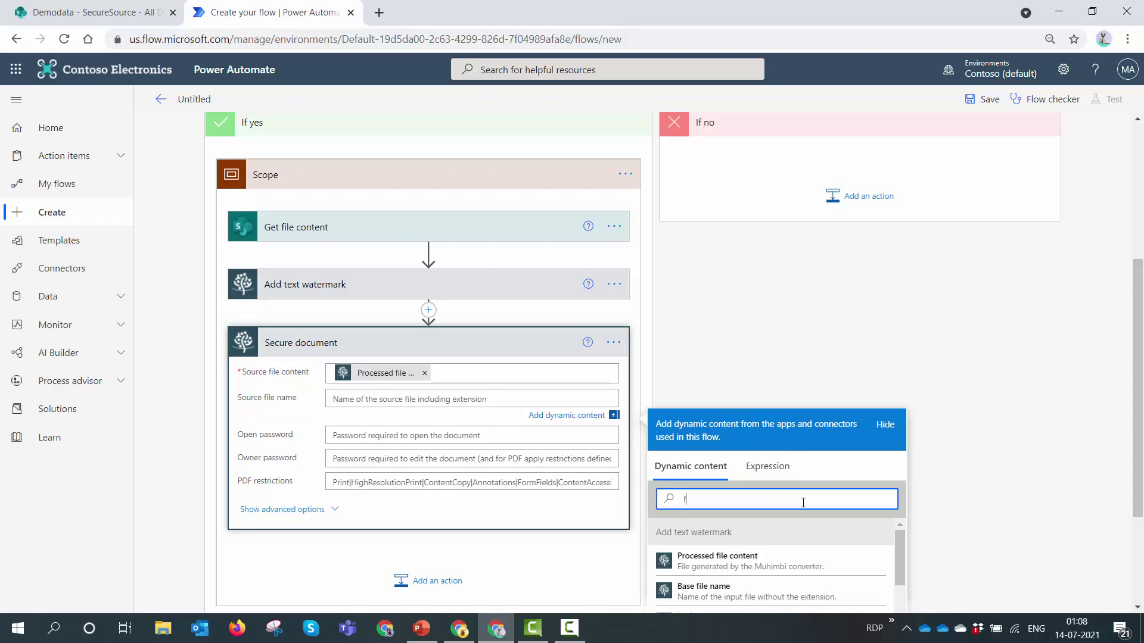
{"action": "type", "text": "ile"}
{"action": "scroll", "coordinate": [775, 506], "scroll_direction": "down", "scroll_amount": 3}
{"action": "left_click", "coordinate": [722, 530]}
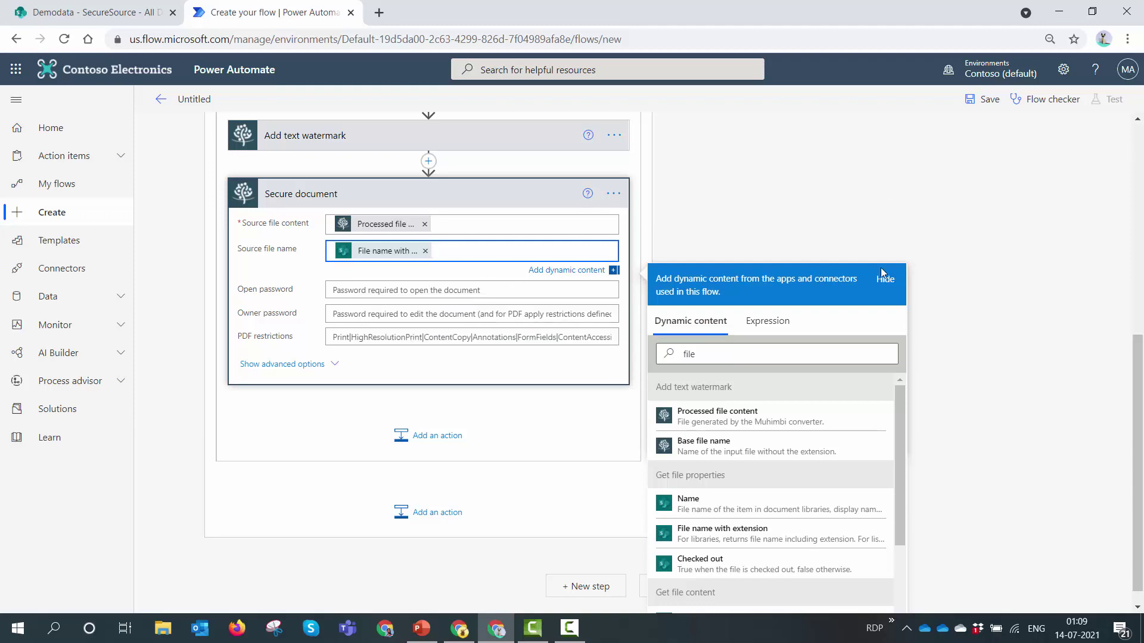
Step: Enter the owner password and set the PDF restrictions for Secure document
{"action": "left_click", "coordinate": [534, 314]}
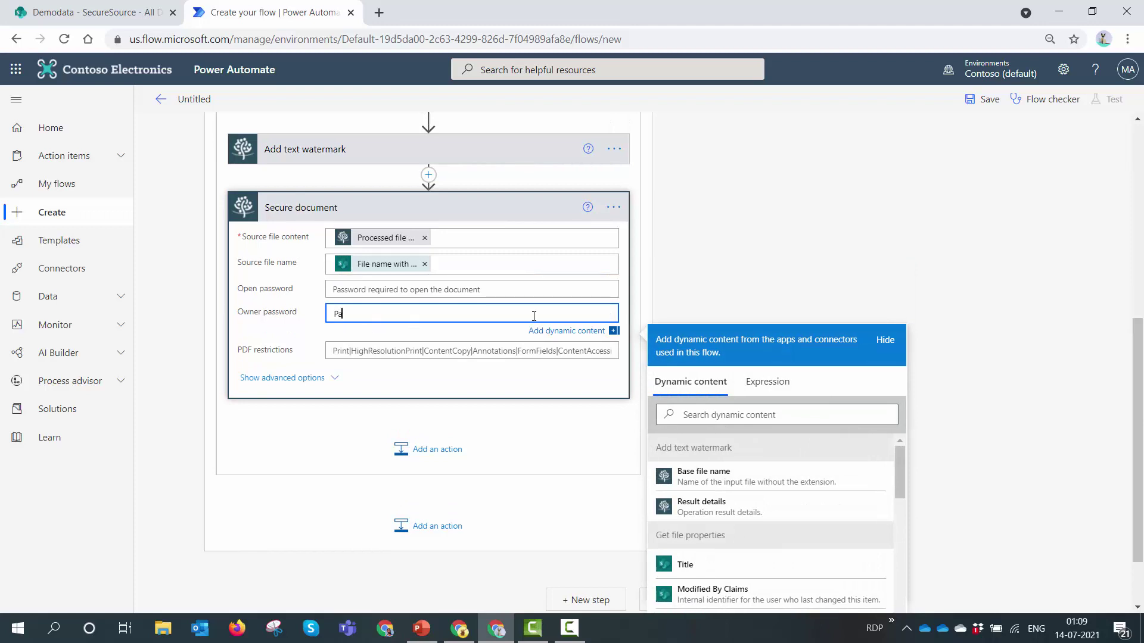
{"action": "left_click", "coordinate": [528, 349]}
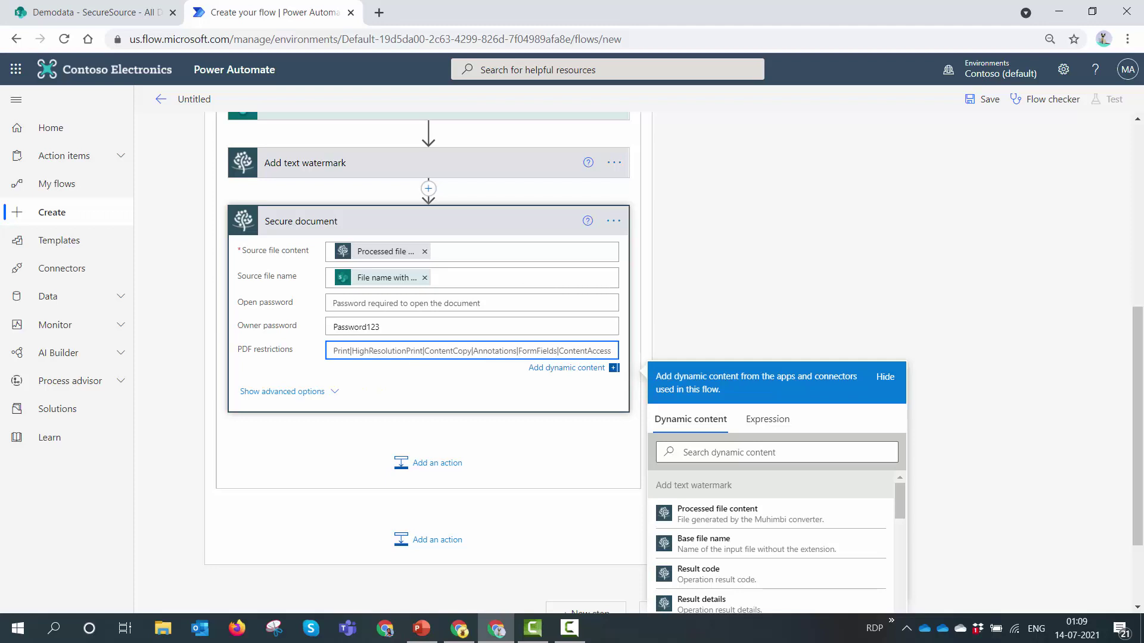
{"action": "key", "text": "alt+Tab"}
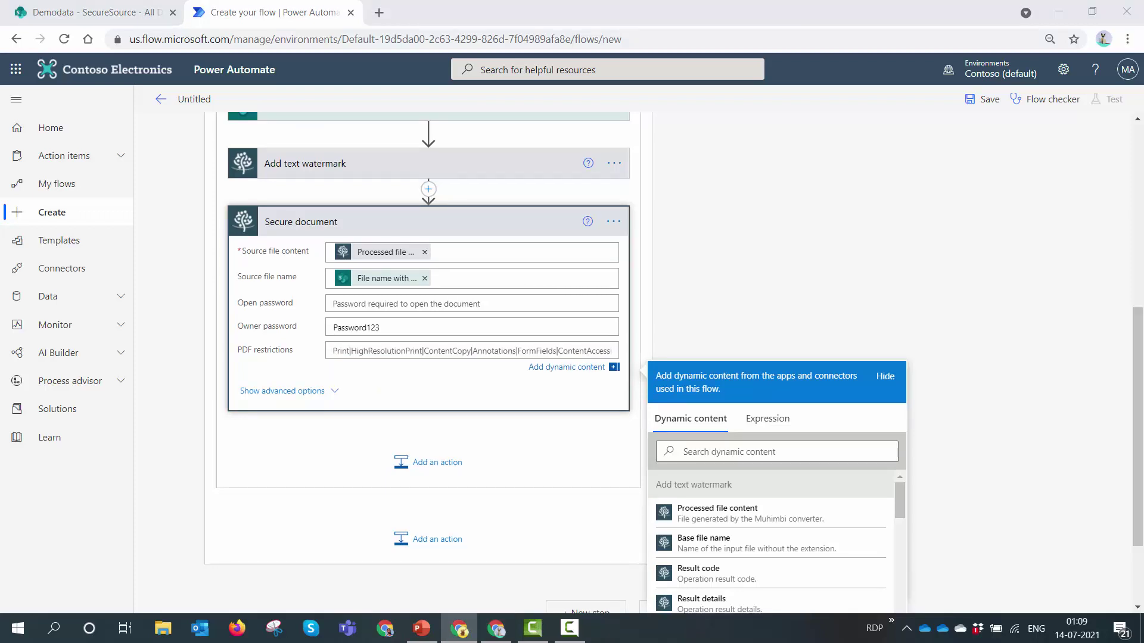
{"action": "left_click", "coordinate": [571, 347]}
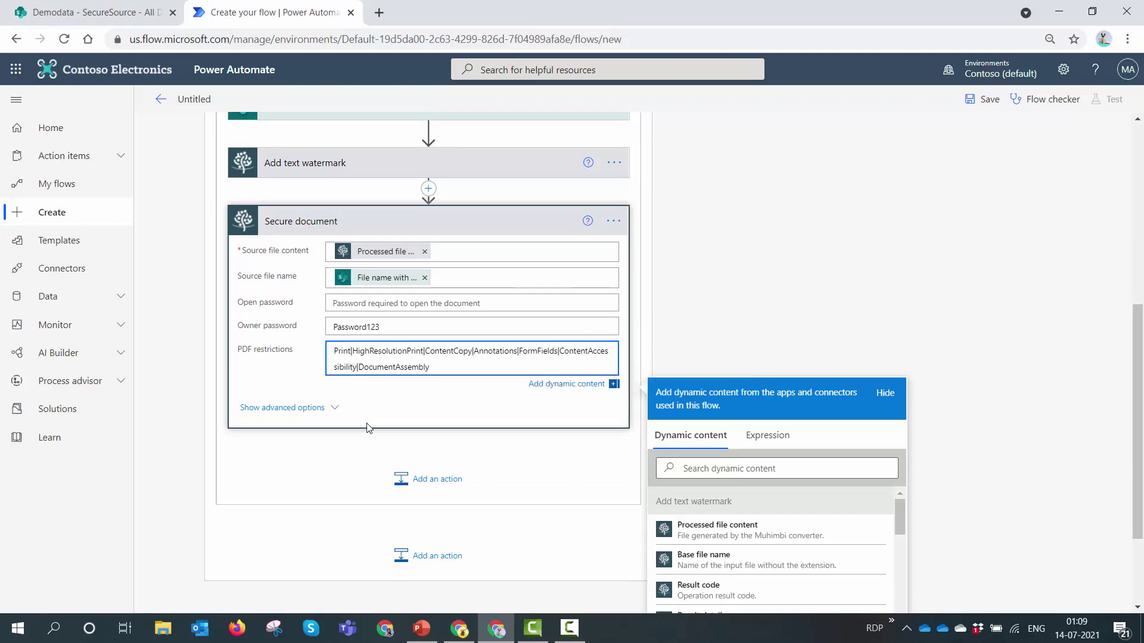
{"action": "left_click", "coordinate": [403, 481]}
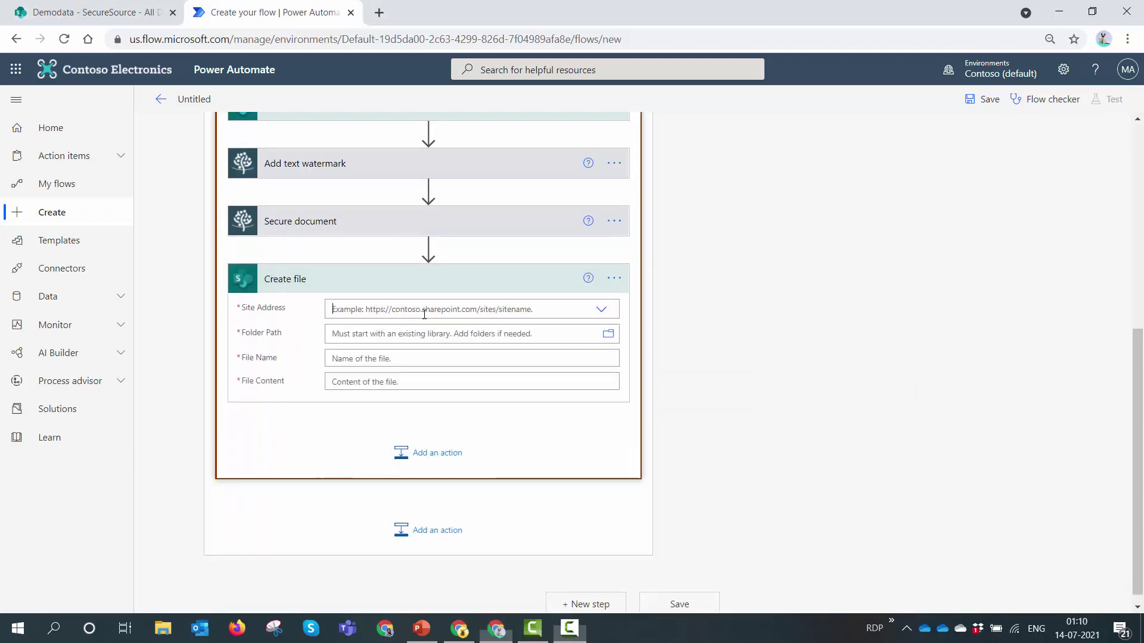
Step: Add a SharePoint Create file step targeting /SecureDestination, named with File name with extension
{"action": "left_click", "coordinate": [422, 309]}
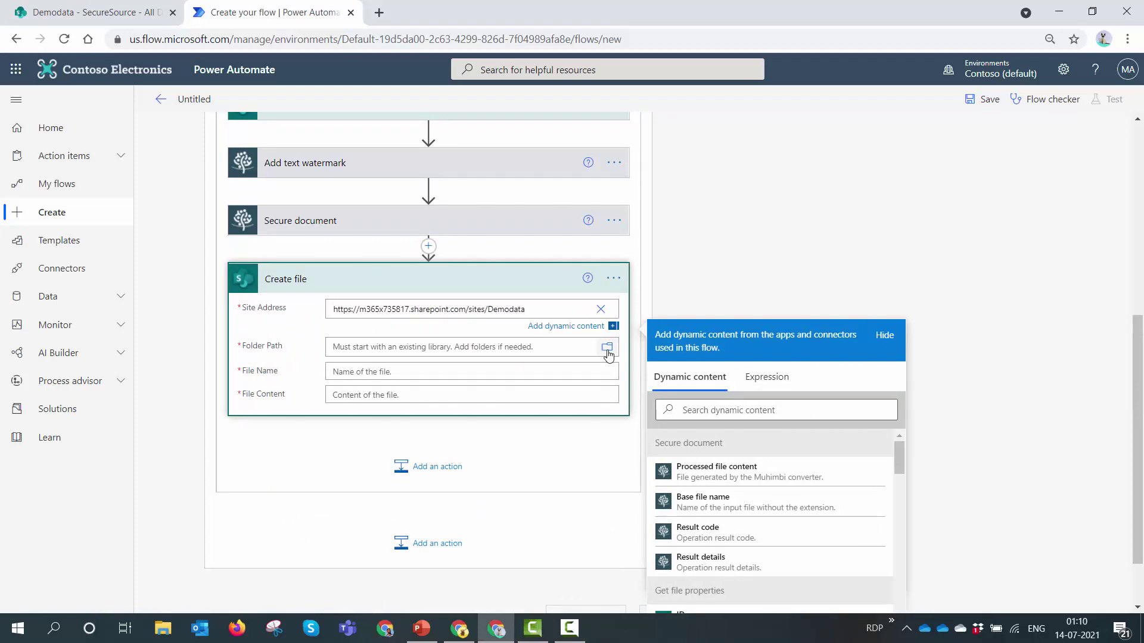
{"action": "left_click", "coordinate": [607, 348]}
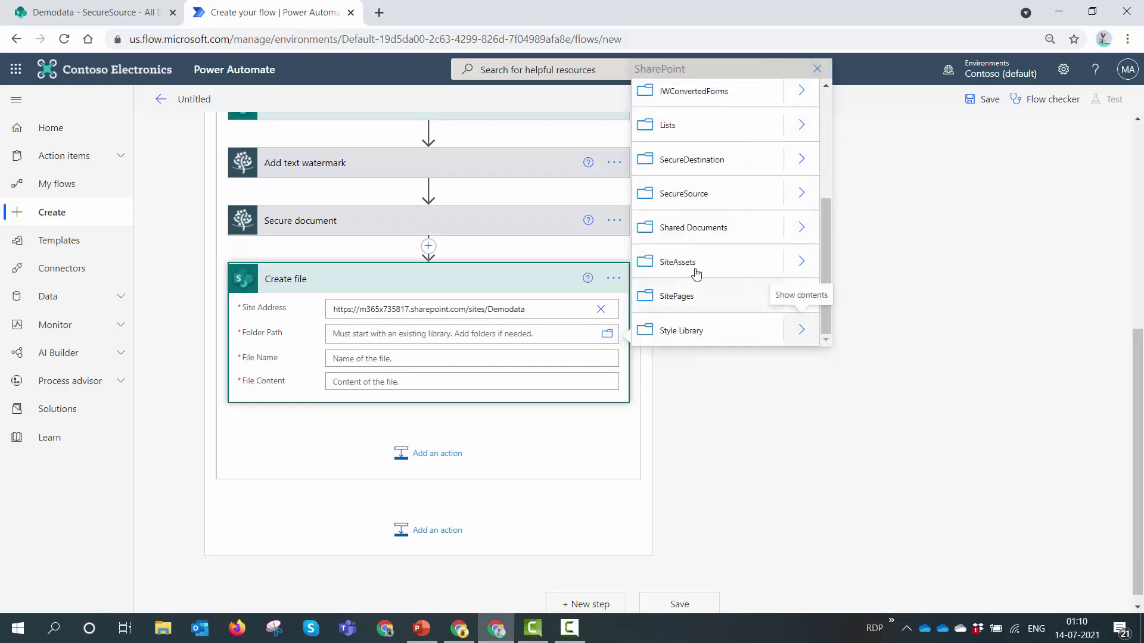
{"action": "left_click", "coordinate": [695, 164]}
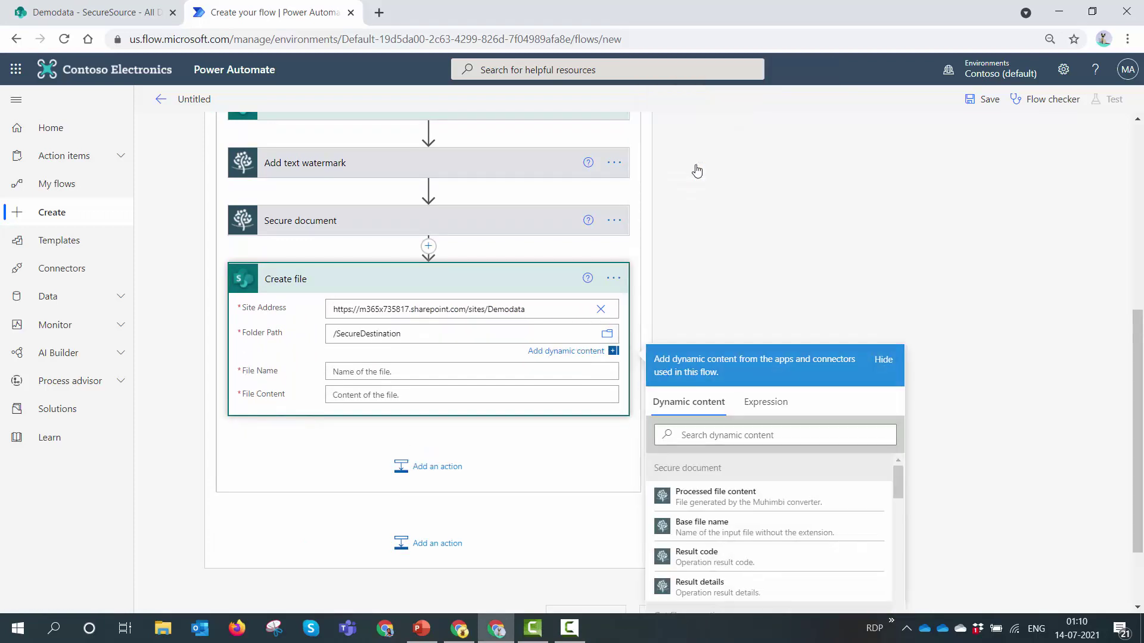
{"action": "left_click", "coordinate": [391, 374]}
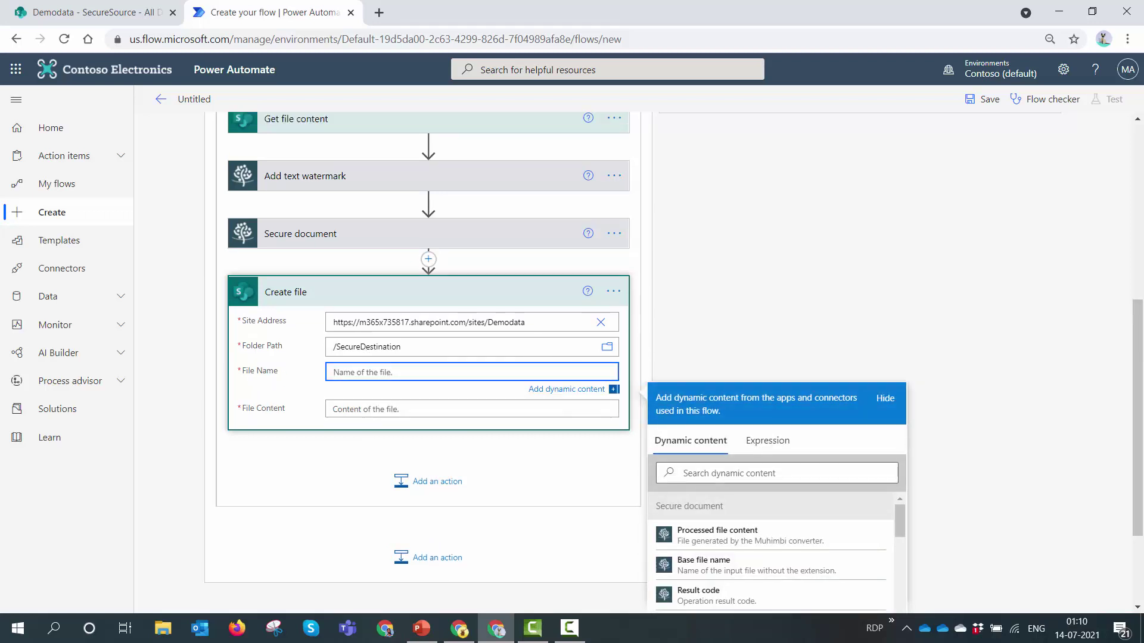
{"action": "key", "text": "alt+Tab"}
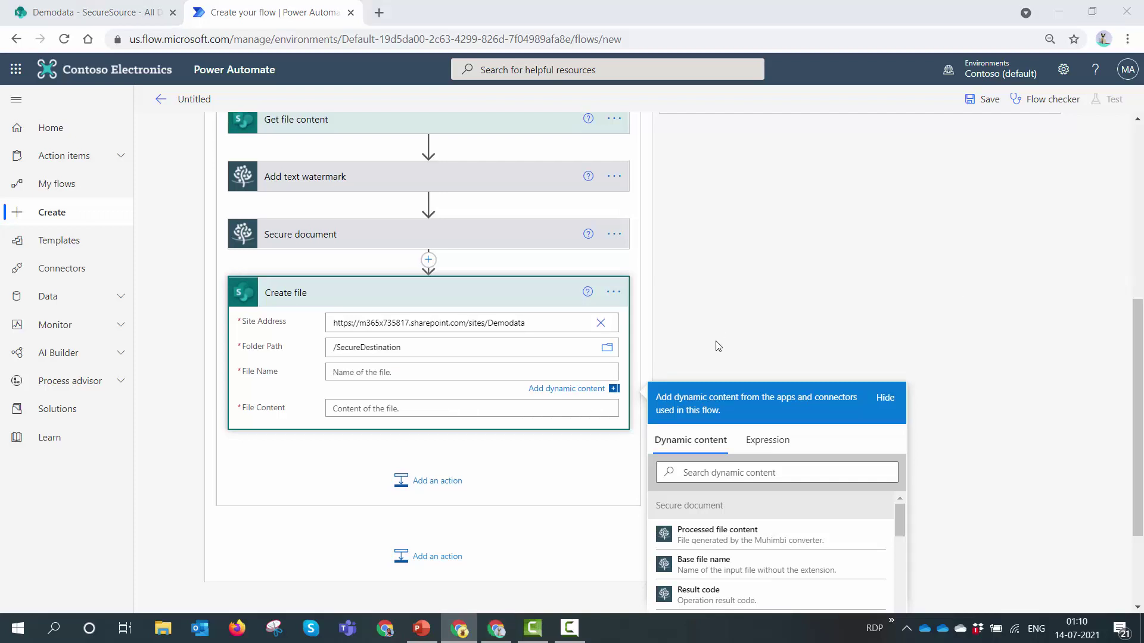
{"action": "left_click", "coordinate": [768, 471]}
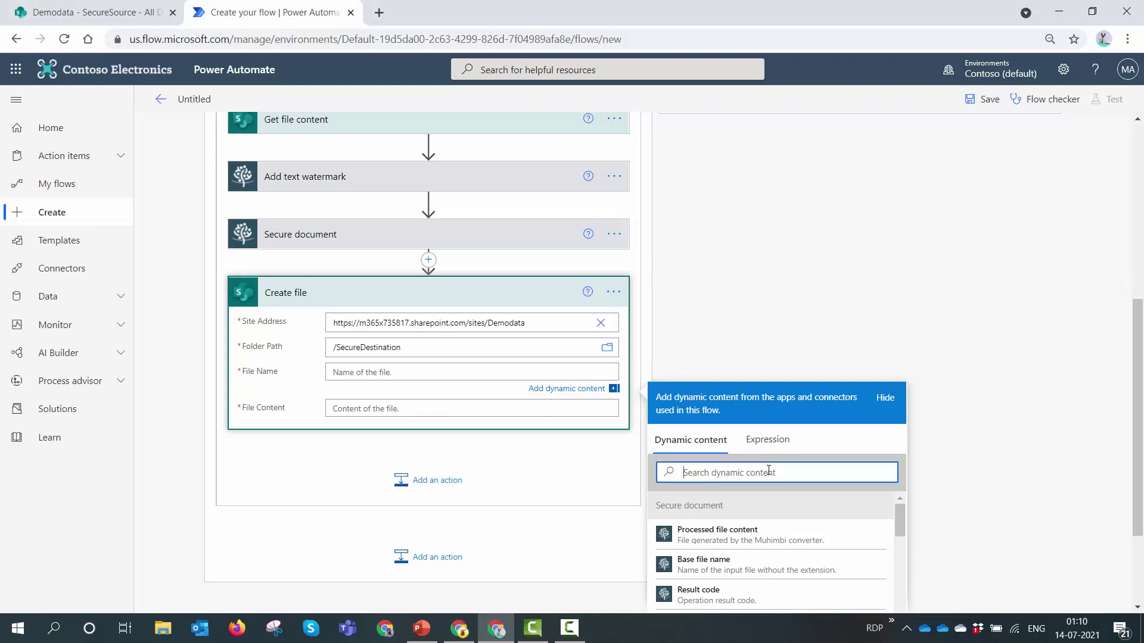
{"action": "type", "text": "file"}
{"action": "scroll", "coordinate": [771, 467], "scroll_direction": "down", "scroll_amount": 3}
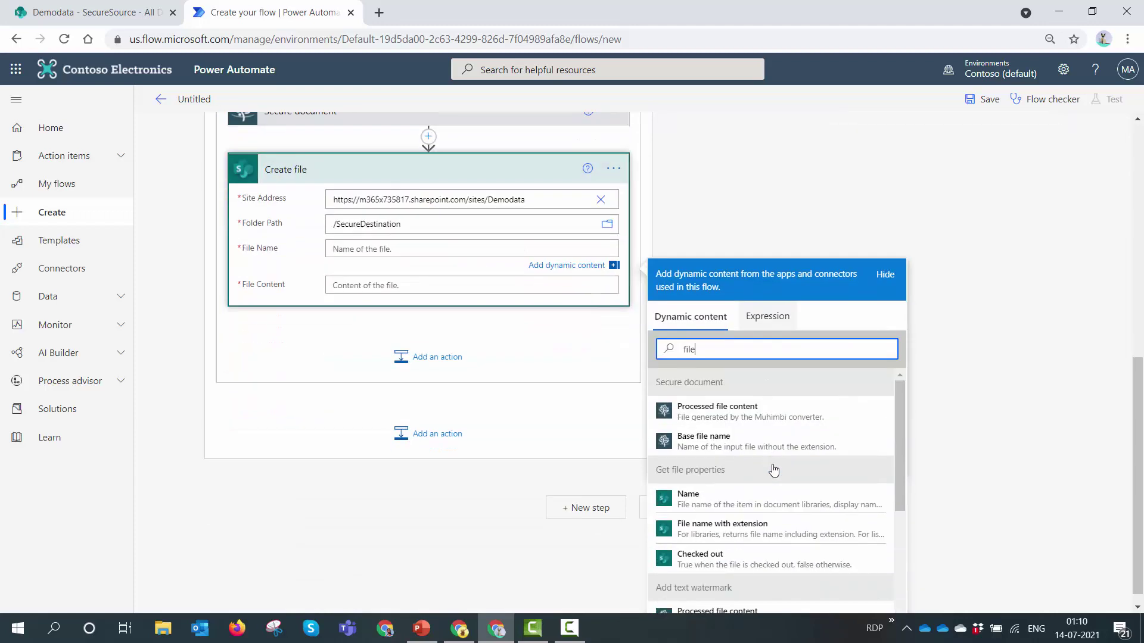
{"action": "left_click", "coordinate": [715, 517]}
Step: Set File Content to the secured Processed file content and copy the Scope to the clipboard
{"action": "scroll", "coordinate": [591, 399], "scroll_direction": "up", "scroll_amount": 3}
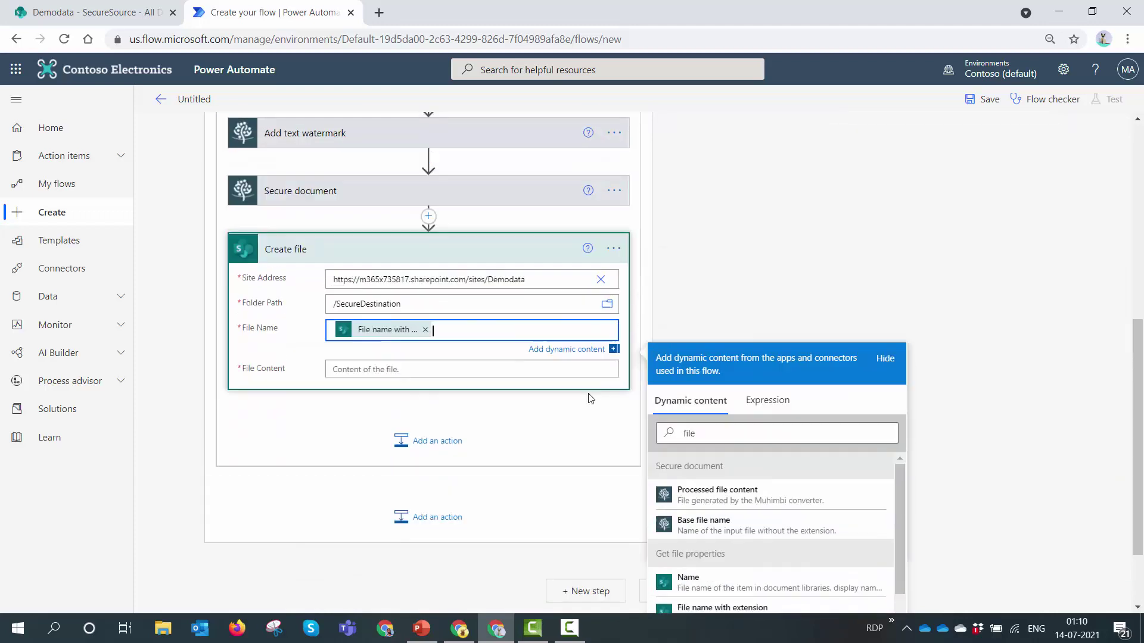
{"action": "scroll", "coordinate": [659, 484], "scroll_direction": "down", "scroll_amount": 3}
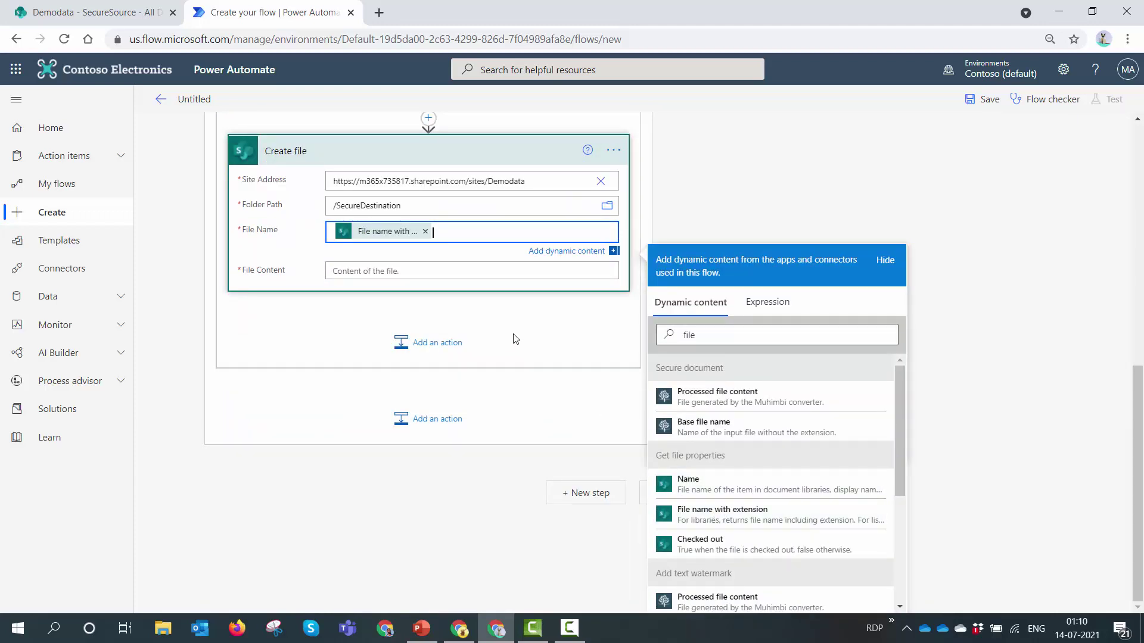
{"action": "left_click", "coordinate": [495, 273]}
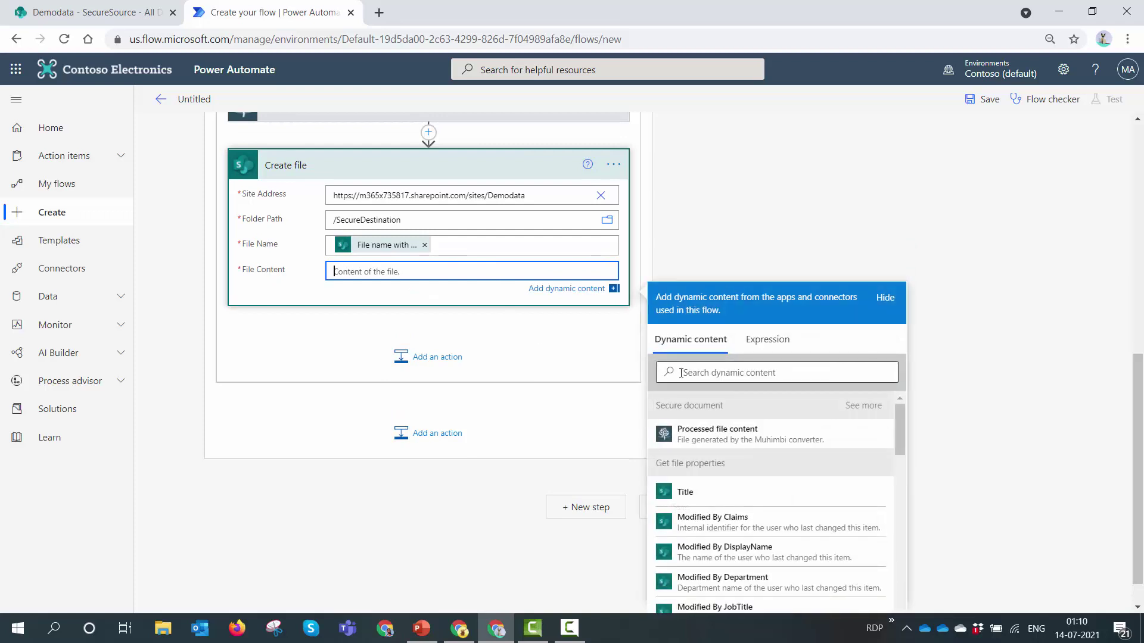
{"action": "left_click", "coordinate": [691, 431]}
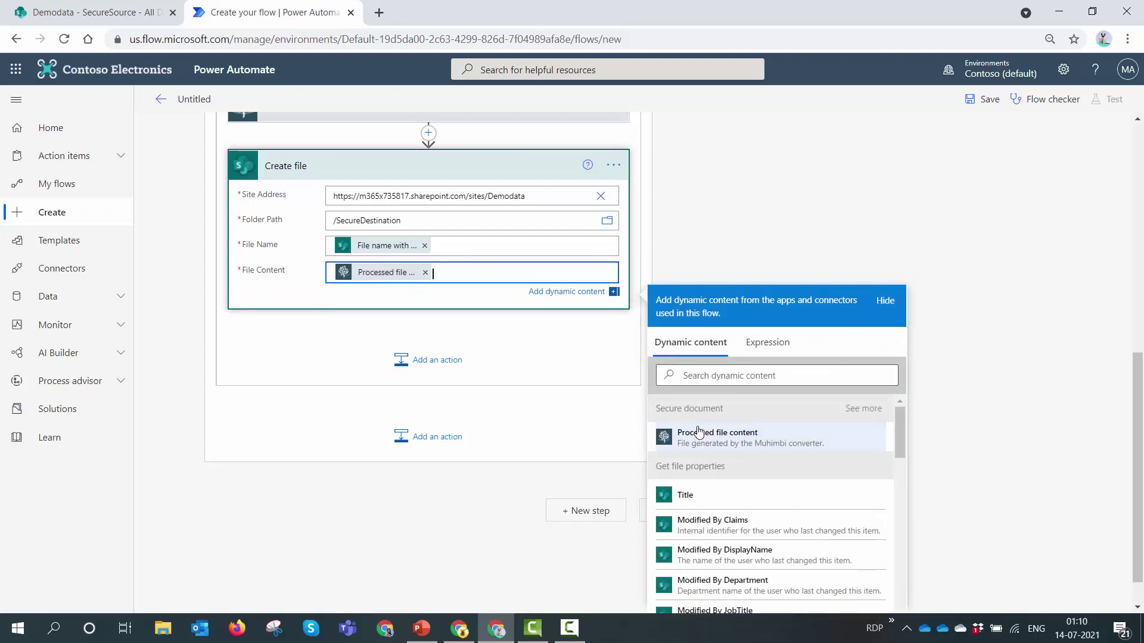
{"action": "scroll", "coordinate": [781, 236], "scroll_direction": "up", "scroll_amount": 5}
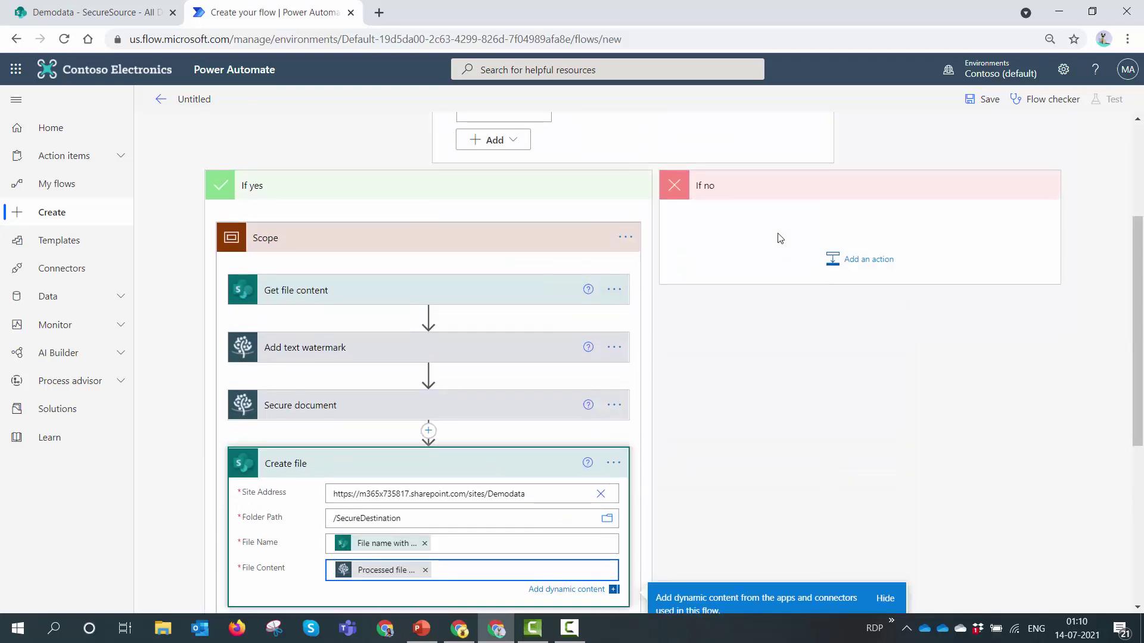
{"action": "left_click", "coordinate": [505, 466]}
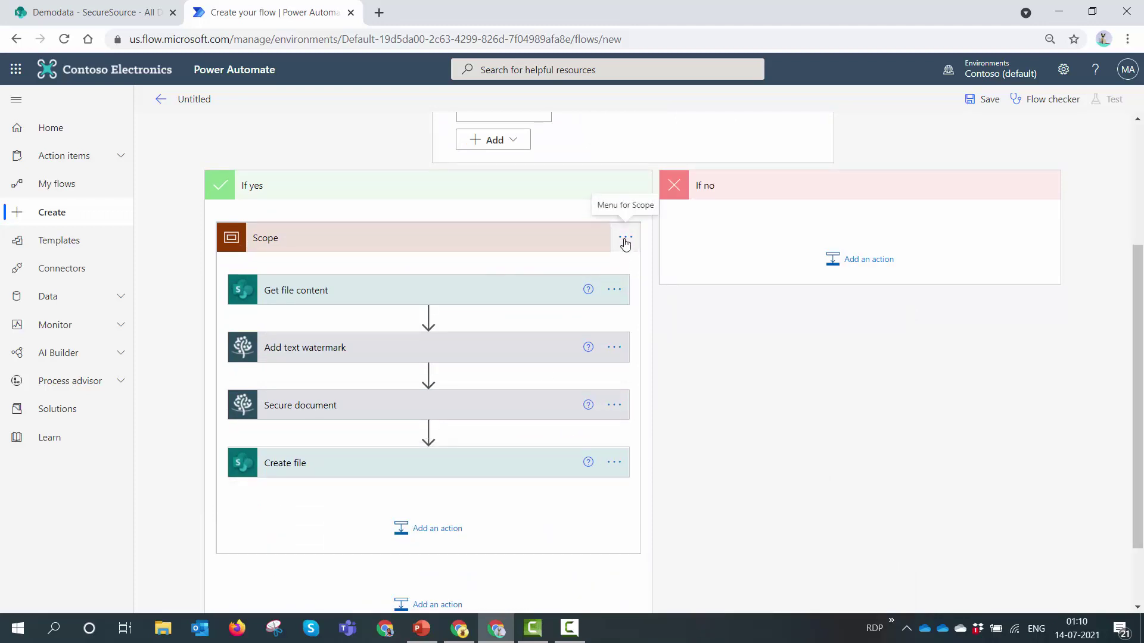
{"action": "left_click", "coordinate": [625, 241]}
{"action": "left_click", "coordinate": [661, 239]}
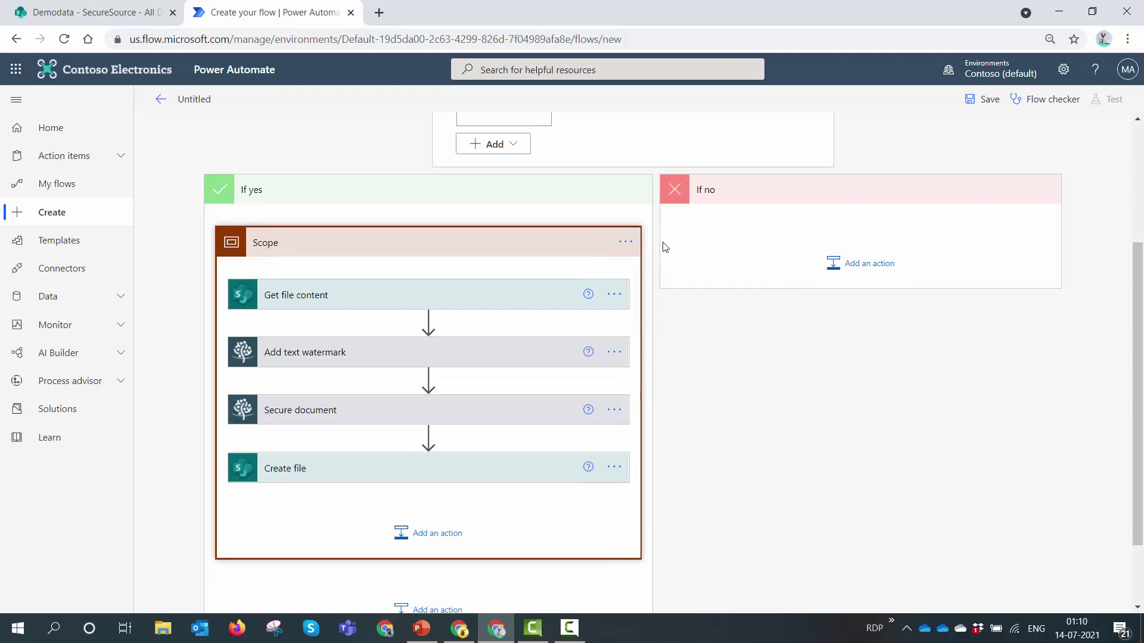
{"action": "scroll", "coordinate": [833, 437], "scroll_direction": "up", "scroll_amount": 3}
Step: Paste the copied Scope from My clipboard into the If no branch as Scope 2
{"action": "left_click", "coordinate": [835, 418]}
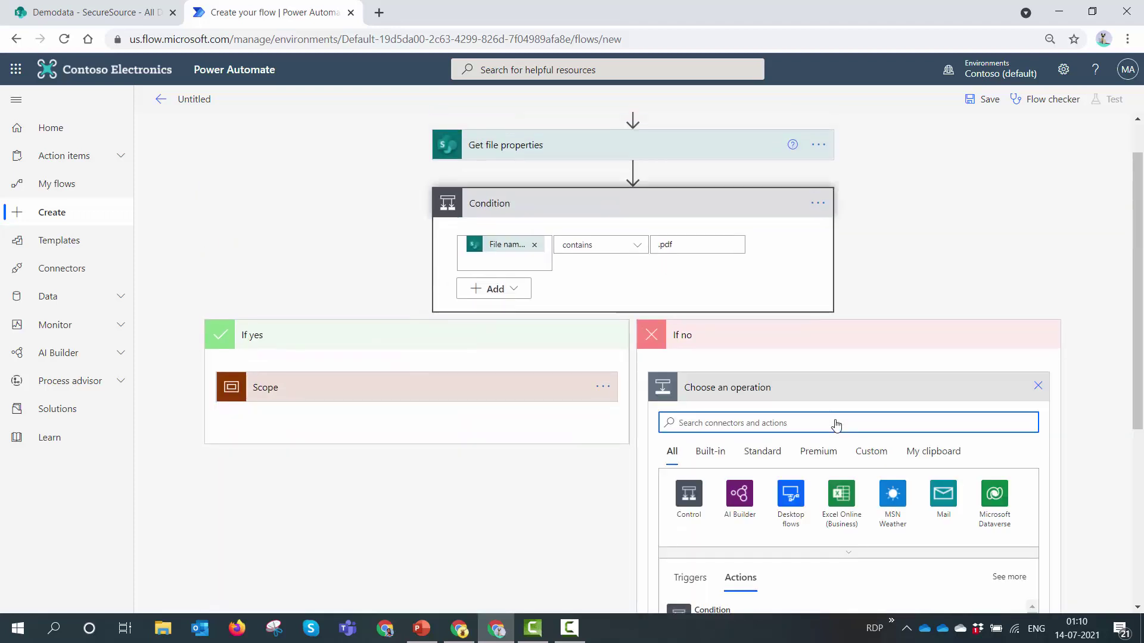
{"action": "left_click", "coordinate": [566, 387]}
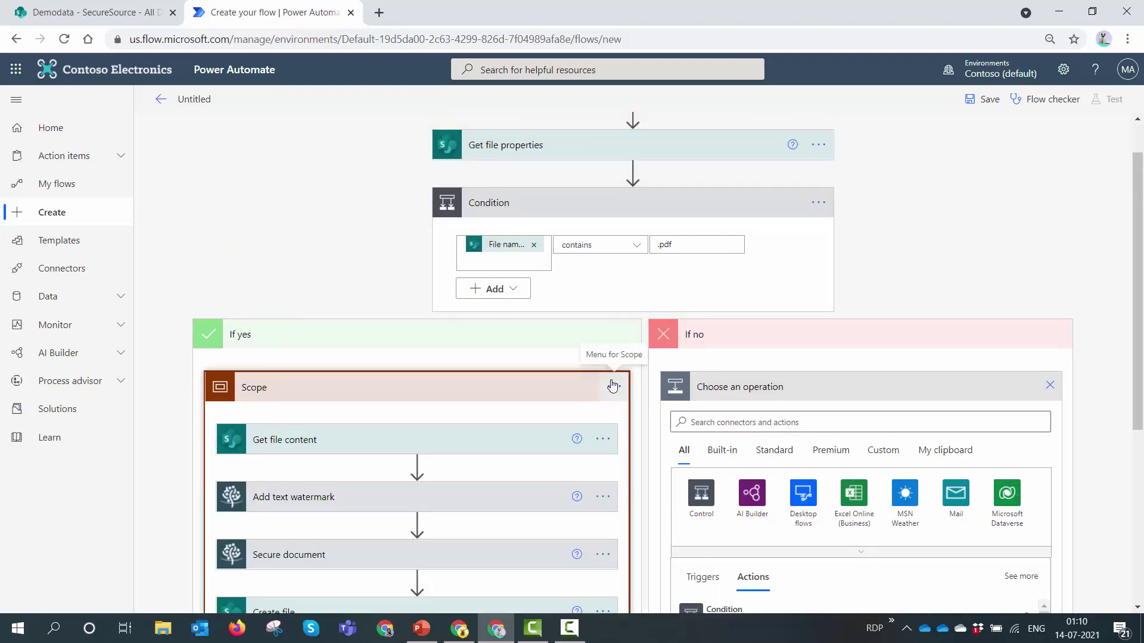
{"action": "left_click", "coordinate": [613, 386]}
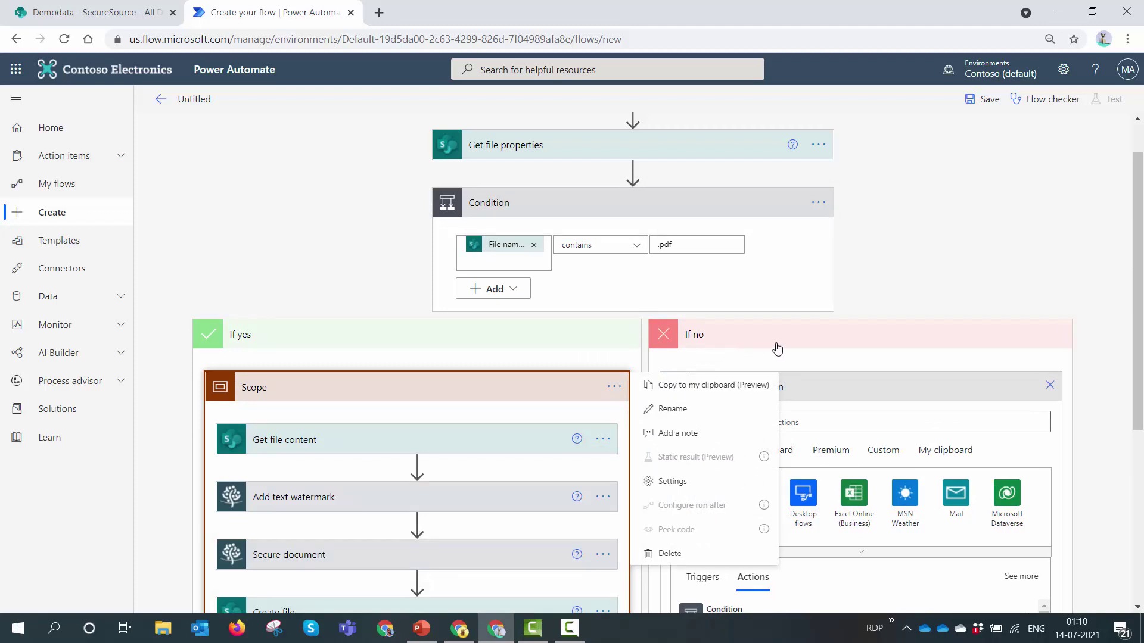
{"action": "left_click", "coordinate": [1037, 388]}
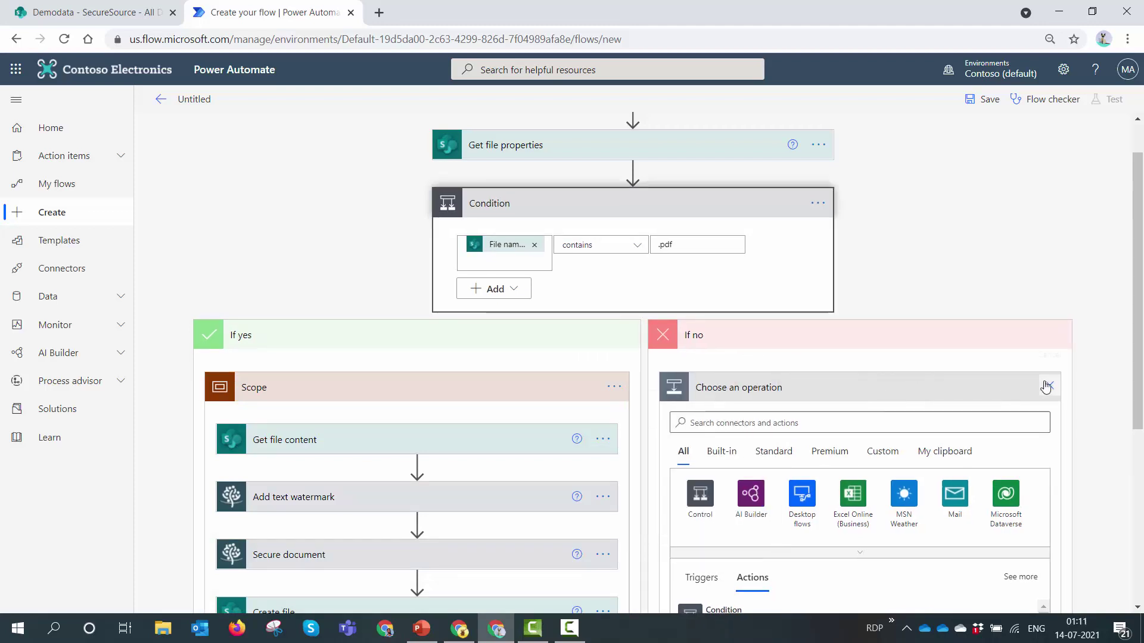
{"action": "left_click", "coordinate": [1050, 385]}
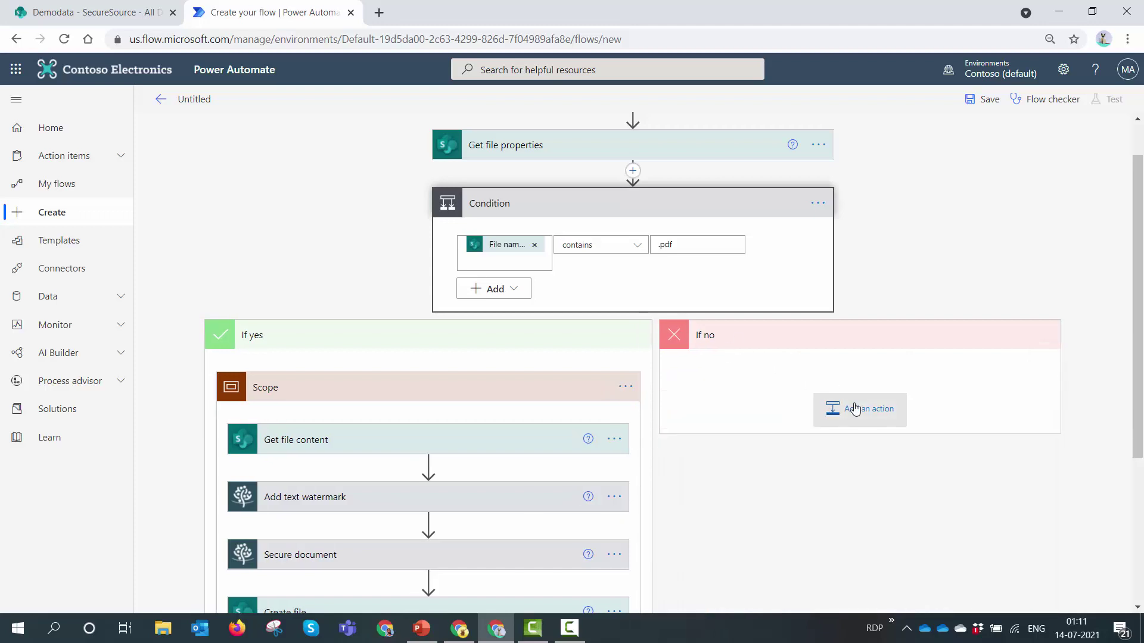
{"action": "left_click", "coordinate": [854, 408]}
{"action": "left_click", "coordinate": [933, 447]}
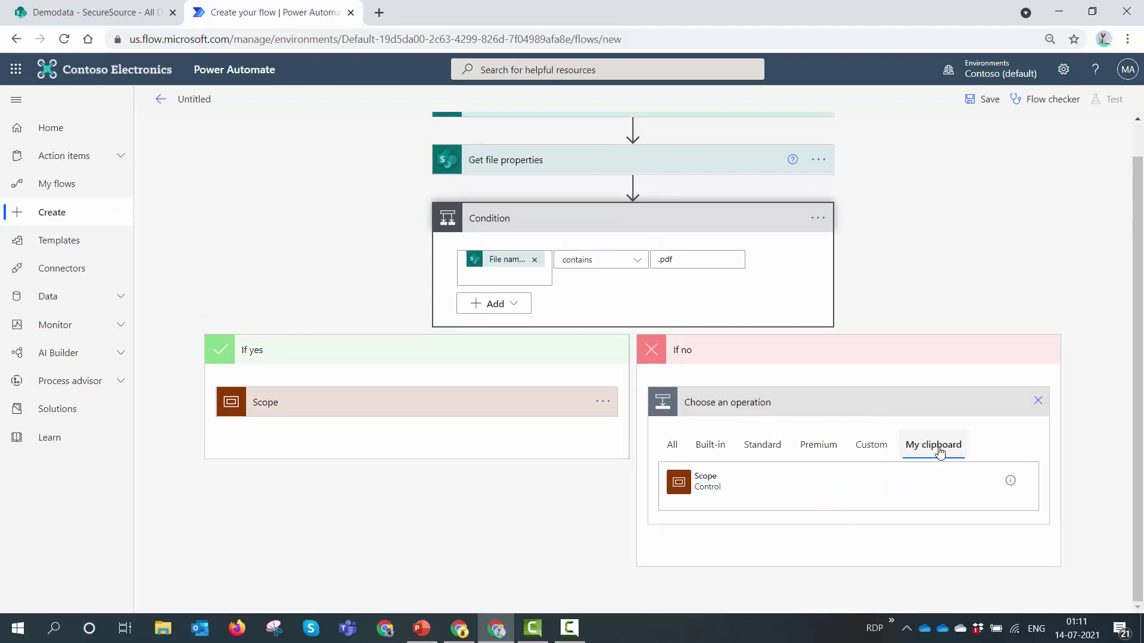
{"action": "left_click", "coordinate": [727, 487]}
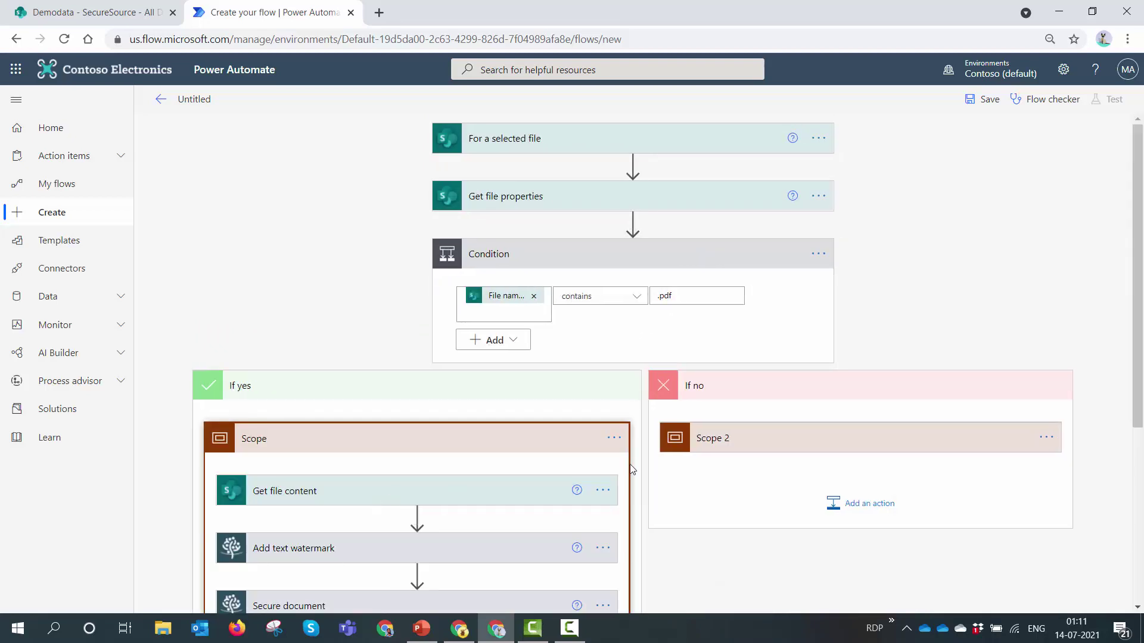
Step: Rename the first Scope under If yes to 'Scope to Secure PDFs'
{"action": "scroll", "coordinate": [771, 468], "scroll_direction": "down", "scroll_amount": 3}
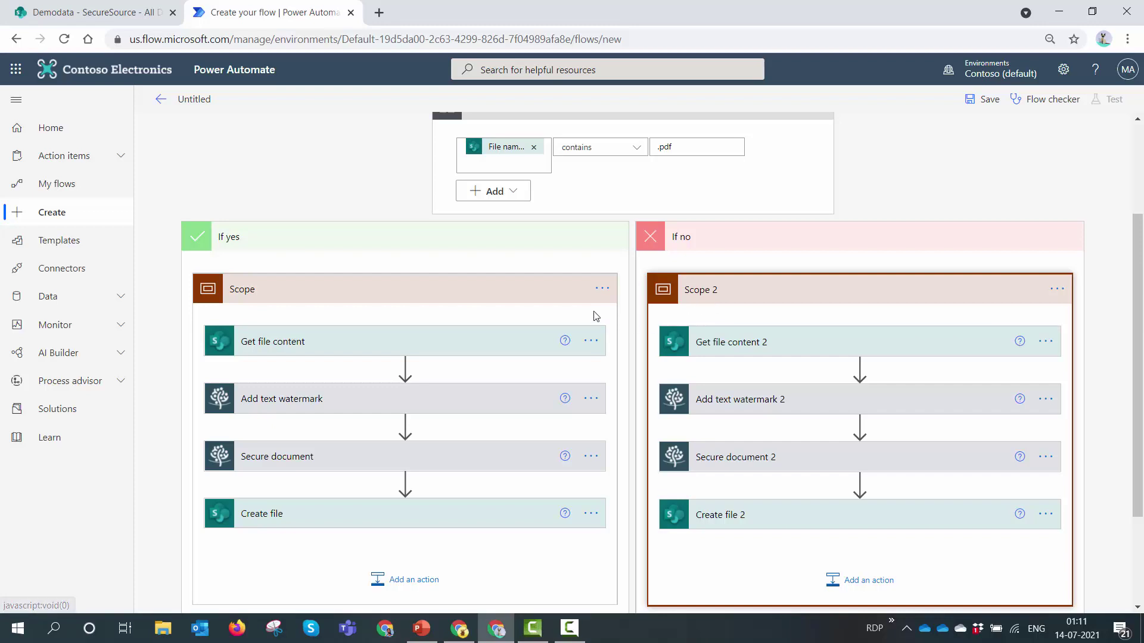
{"action": "left_click", "coordinate": [598, 291]}
{"action": "left_click", "coordinate": [654, 311]}
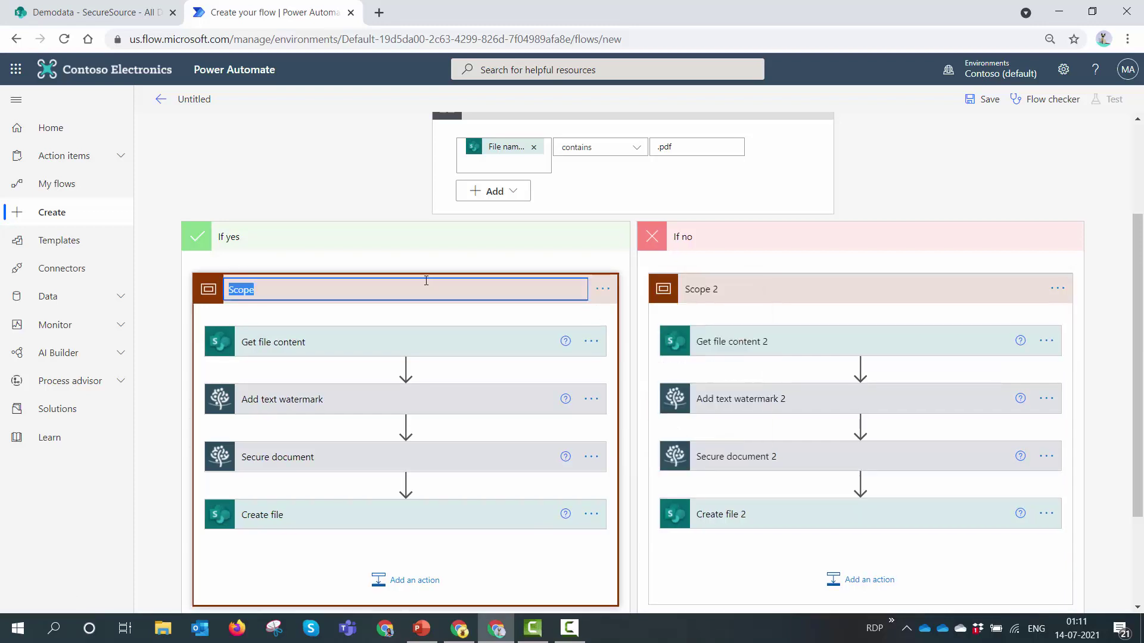
{"action": "left_click", "coordinate": [425, 288]}
{"action": "type", "text": "to Secure PDFs"}
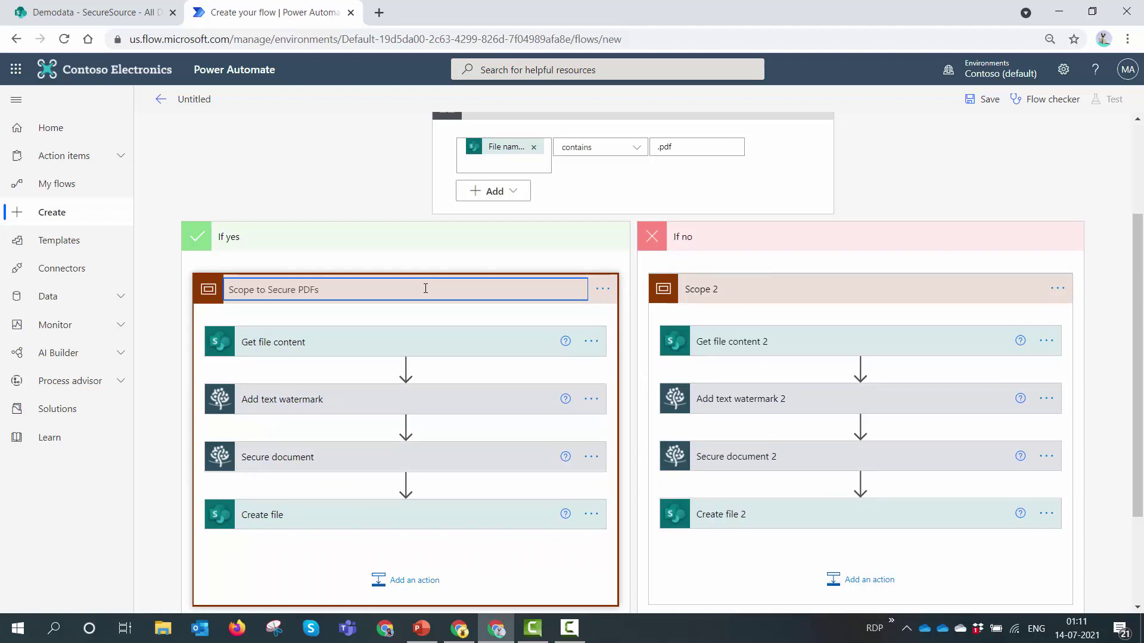
Step: Rename Scope 2 under If no to 'Scope to Secure Non-PDFs'
{"action": "left_click", "coordinate": [834, 288]}
{"action": "left_click", "coordinate": [834, 288]}
{"action": "key", "text": "BackSpace"}
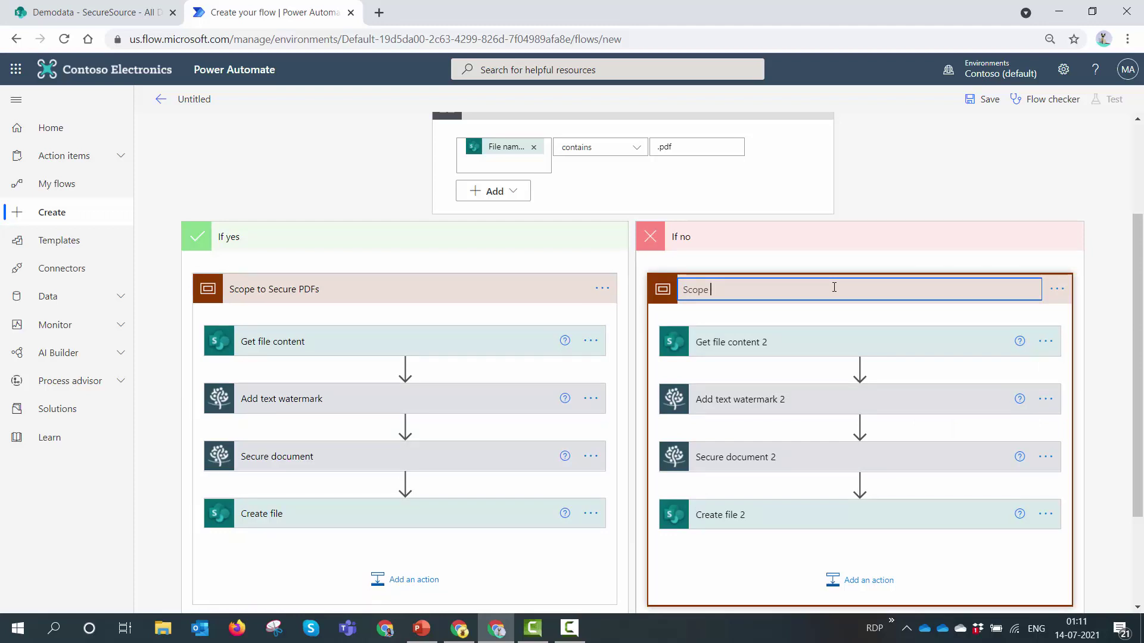
{"action": "type", "text": "to Secure Non-PR"}
{"action": "key", "text": "BackSpace"}
{"action": "type", "text": "DFs"}
{"action": "key", "text": "Return"}
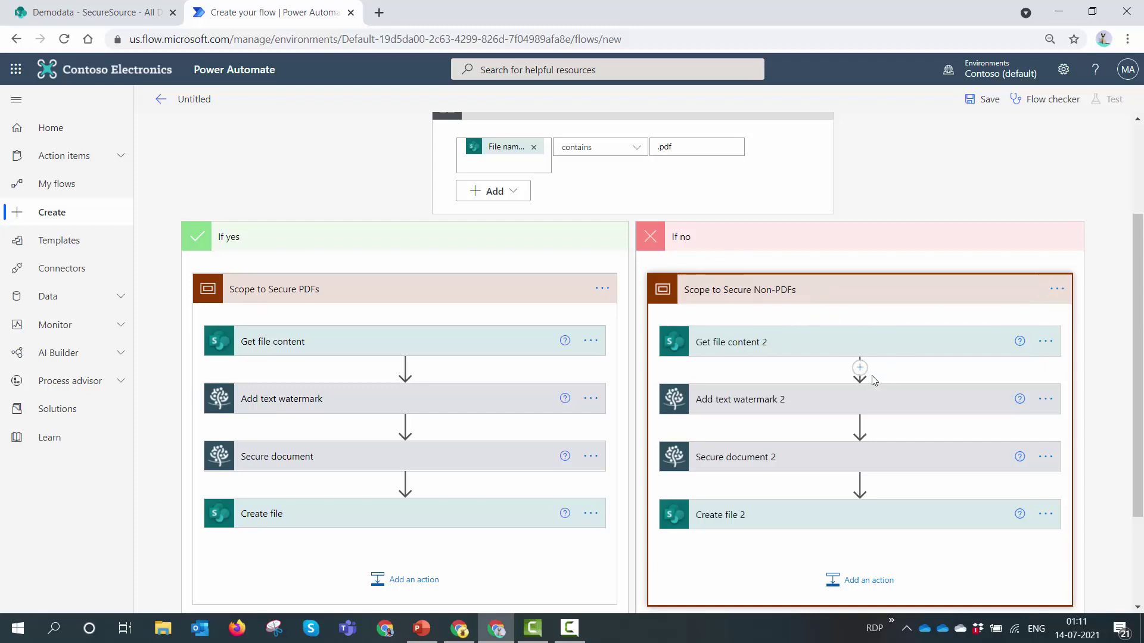
{"action": "mouse_move", "coordinate": [860, 375]}
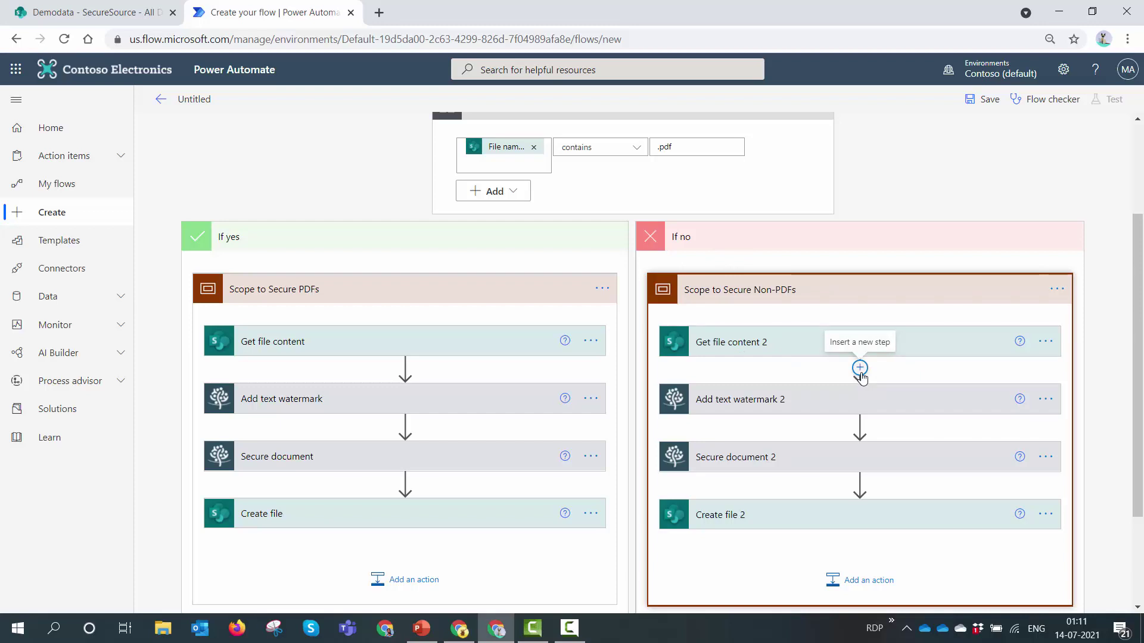
Step: Insert a Muhimbi PDF Convert document action after Get file content 2
{"action": "left_click", "coordinate": [767, 351]}
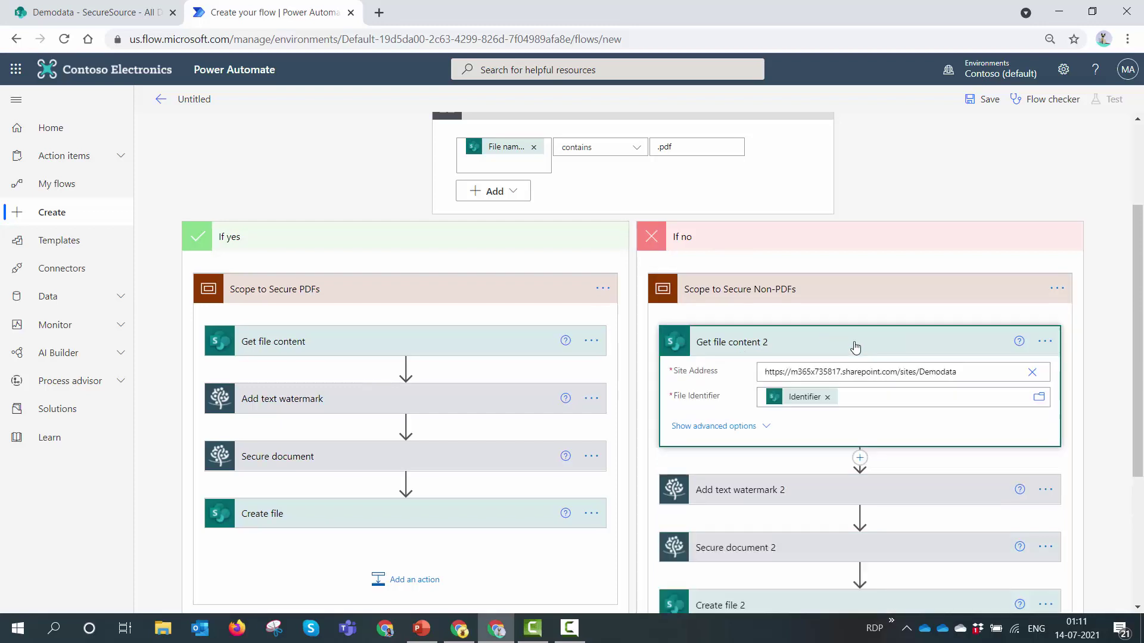
{"action": "left_click", "coordinate": [860, 458]}
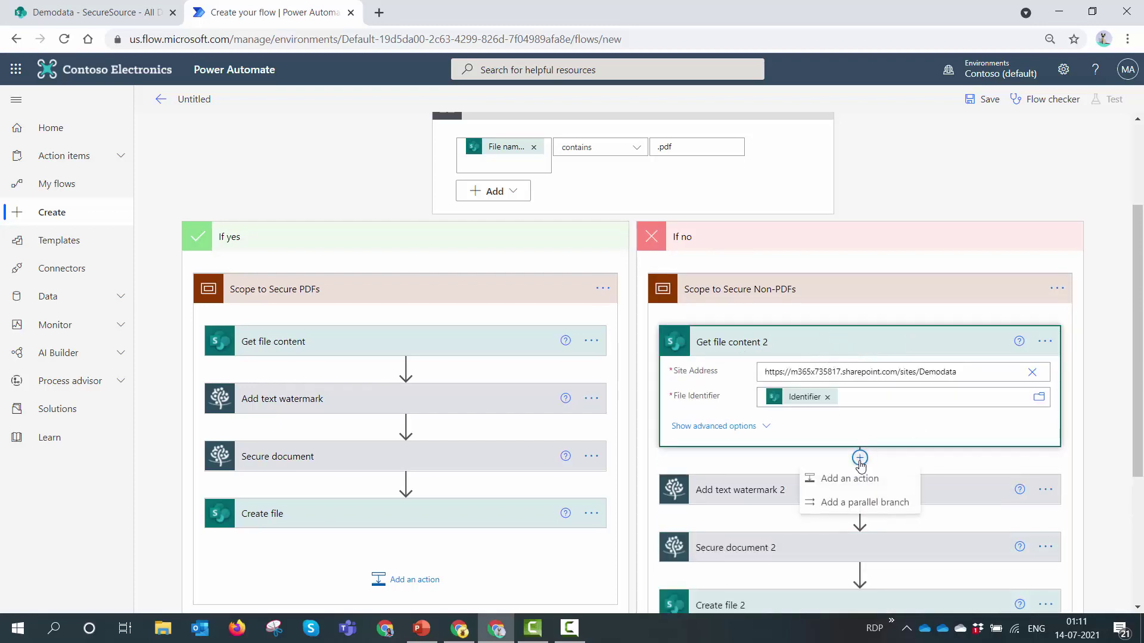
{"action": "left_click", "coordinate": [860, 477]}
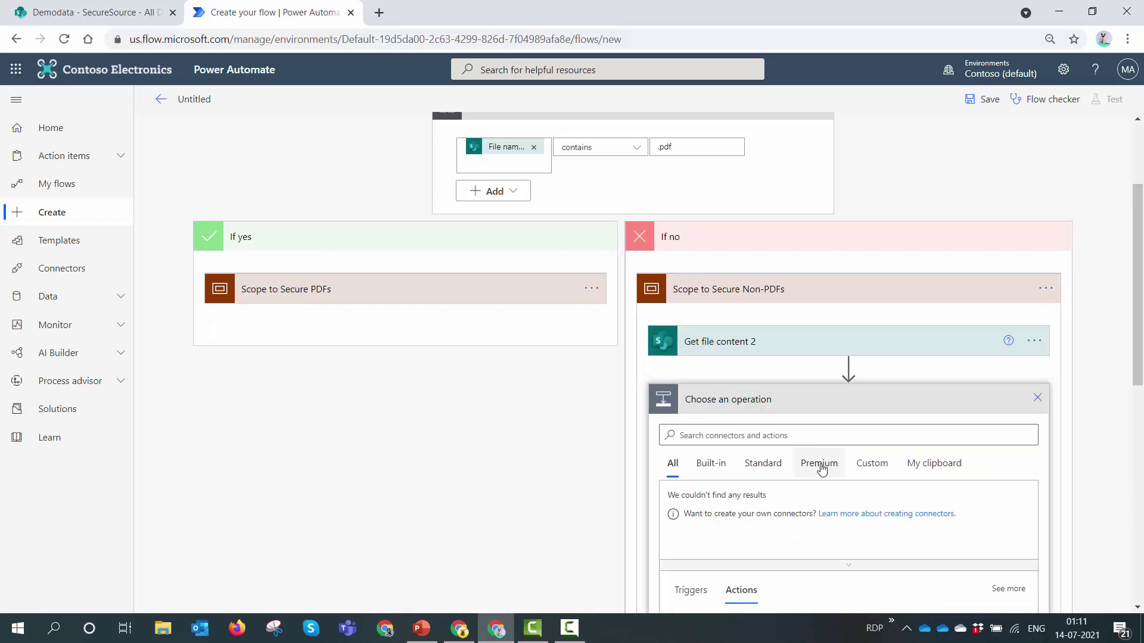
{"action": "left_click", "coordinate": [796, 434]}
{"action": "type", "text": "Muhimbi"}
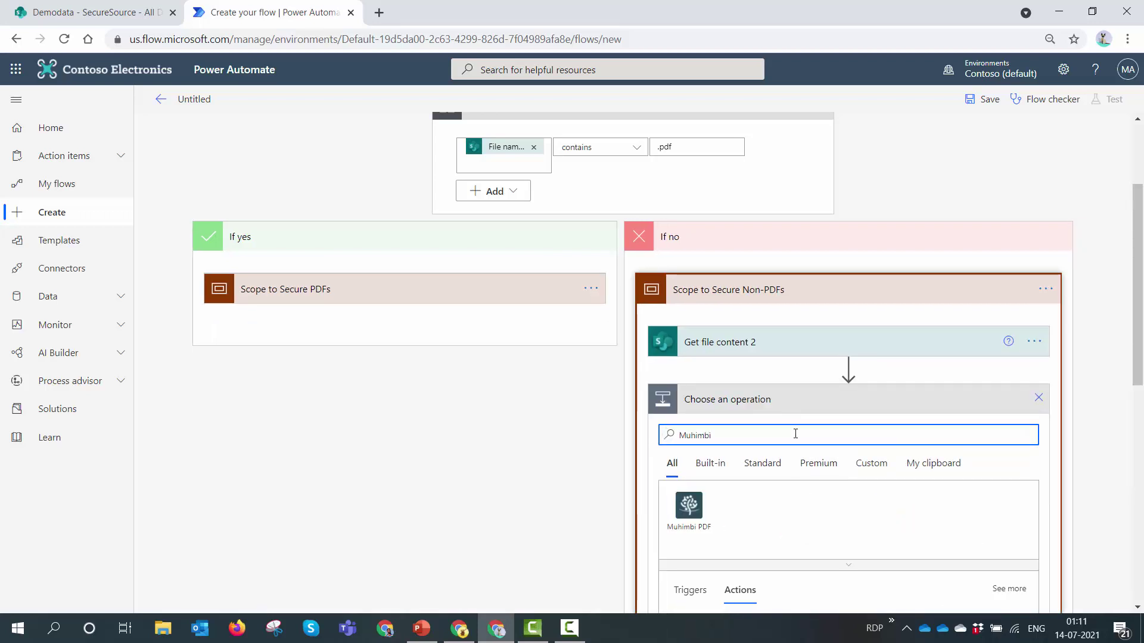
{"action": "scroll", "coordinate": [795, 434], "scroll_direction": "down", "scroll_amount": 3}
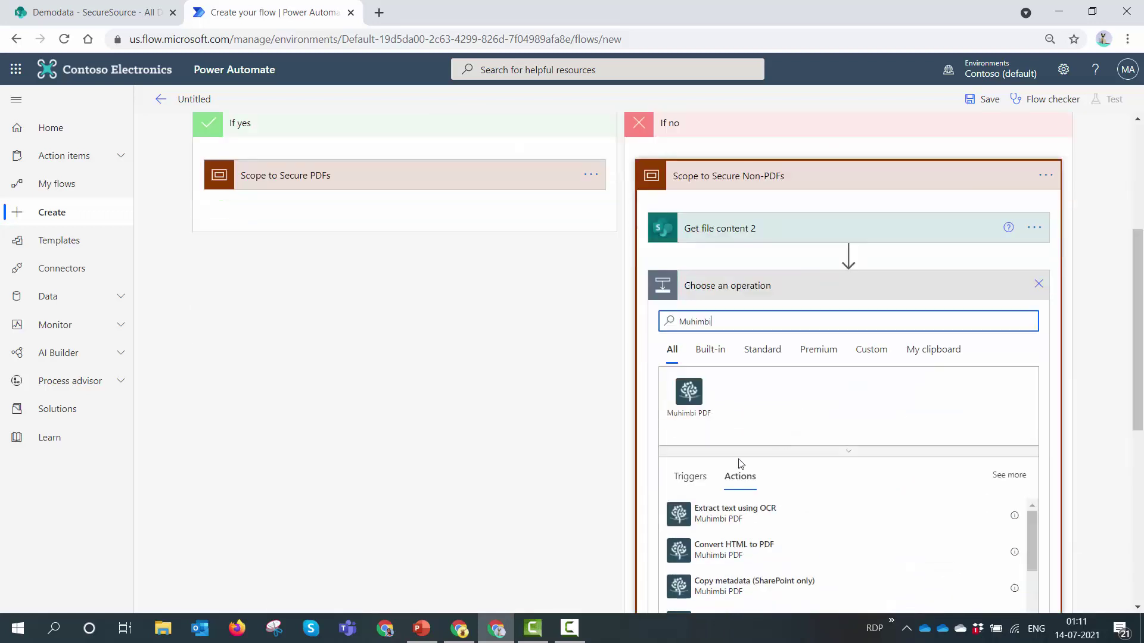
{"action": "left_click", "coordinate": [685, 357]}
{"action": "type", "text": "Convert"}
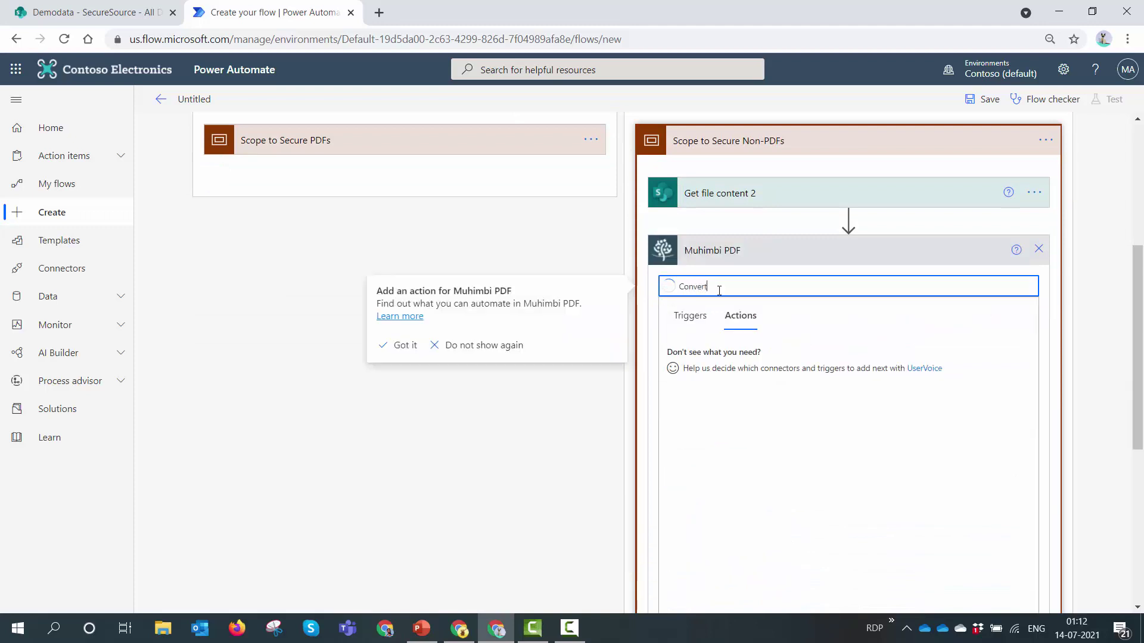
{"action": "left_click", "coordinate": [727, 352]}
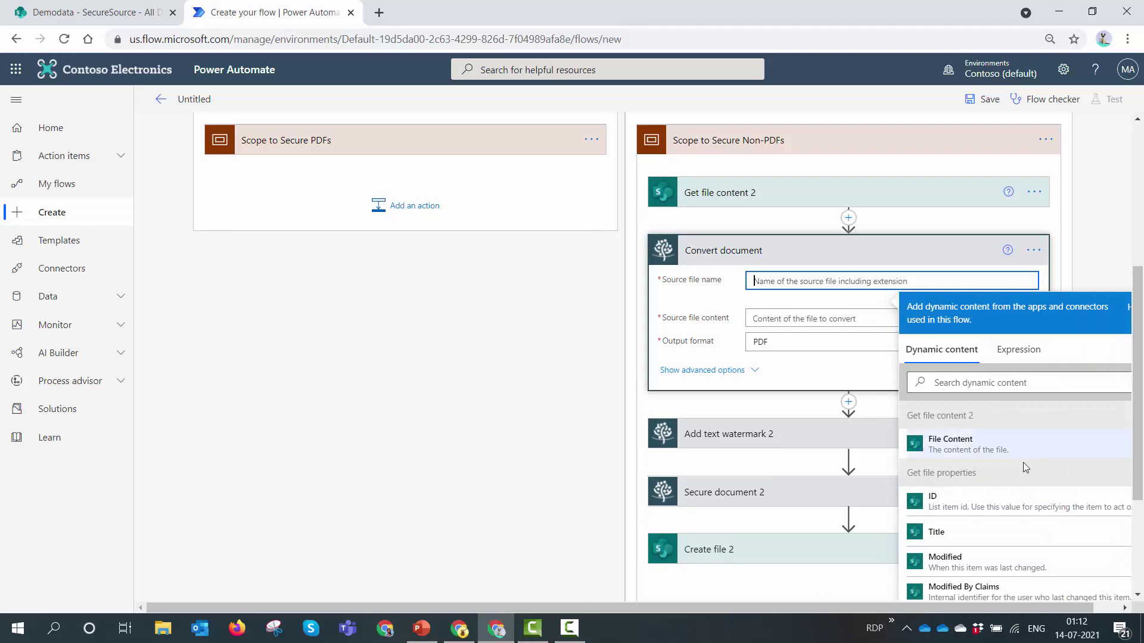
Step: Set Convert document's source to File name with extension and File Content, outputting PDF
{"action": "type", "text": "fi"}
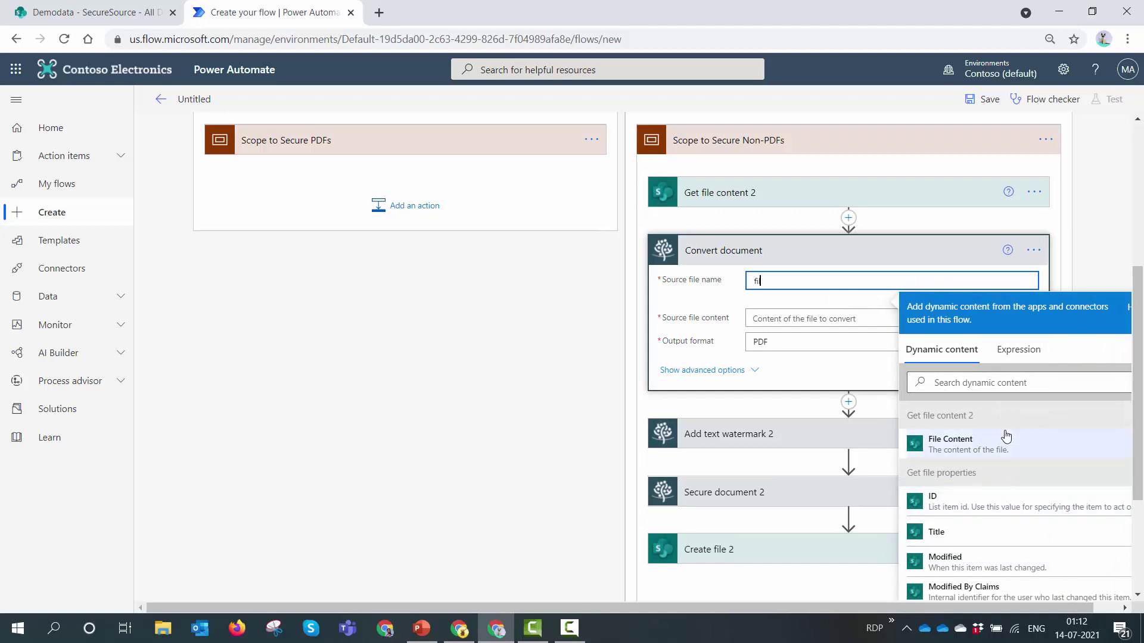
{"action": "type", "text": "le name with ..."}
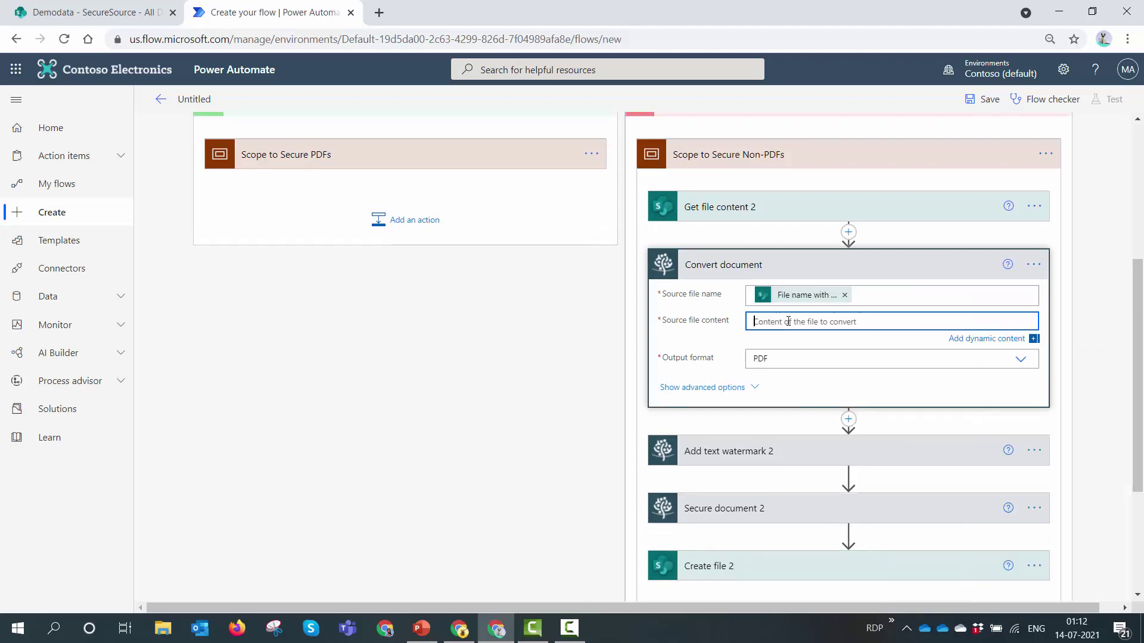
{"action": "left_click", "coordinate": [833, 319]}
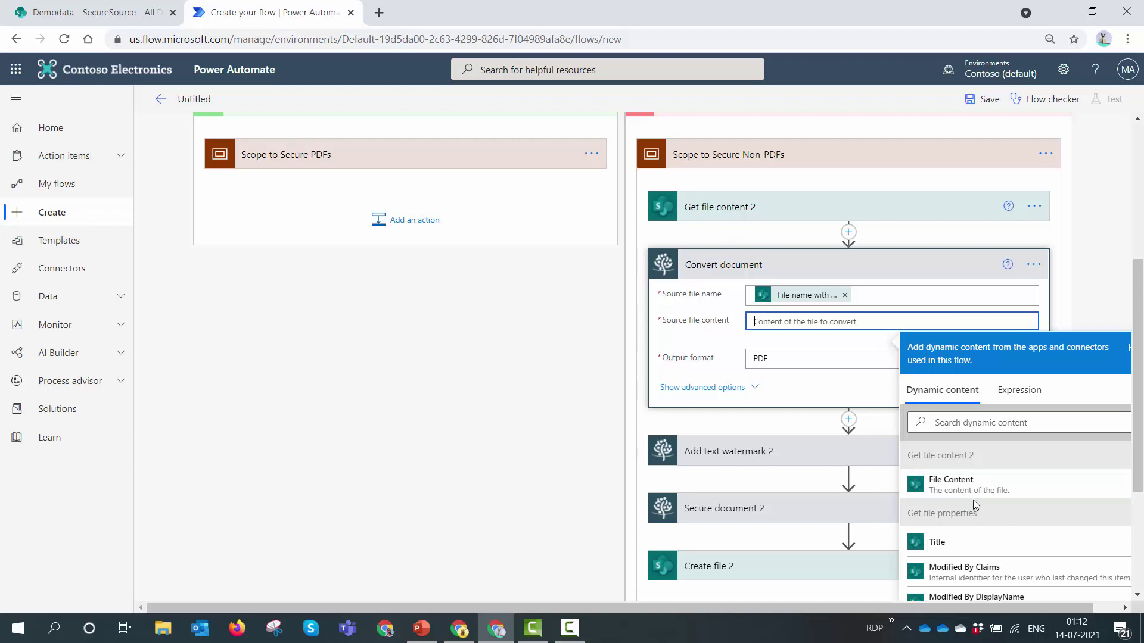
{"action": "left_click", "coordinate": [971, 498]}
{"action": "left_click", "coordinate": [768, 454]}
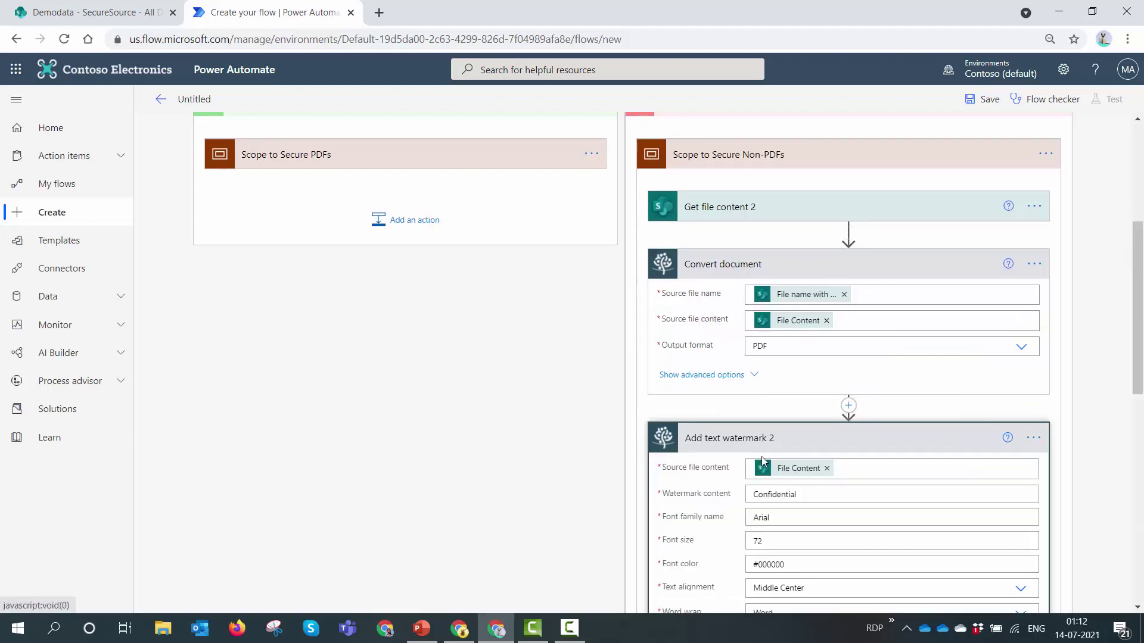
Step: Feed Add text watermark 2 the converted Processed file content, named Base file name plus .pdf
{"action": "scroll", "coordinate": [822, 436], "scroll_direction": "down", "scroll_amount": 1}
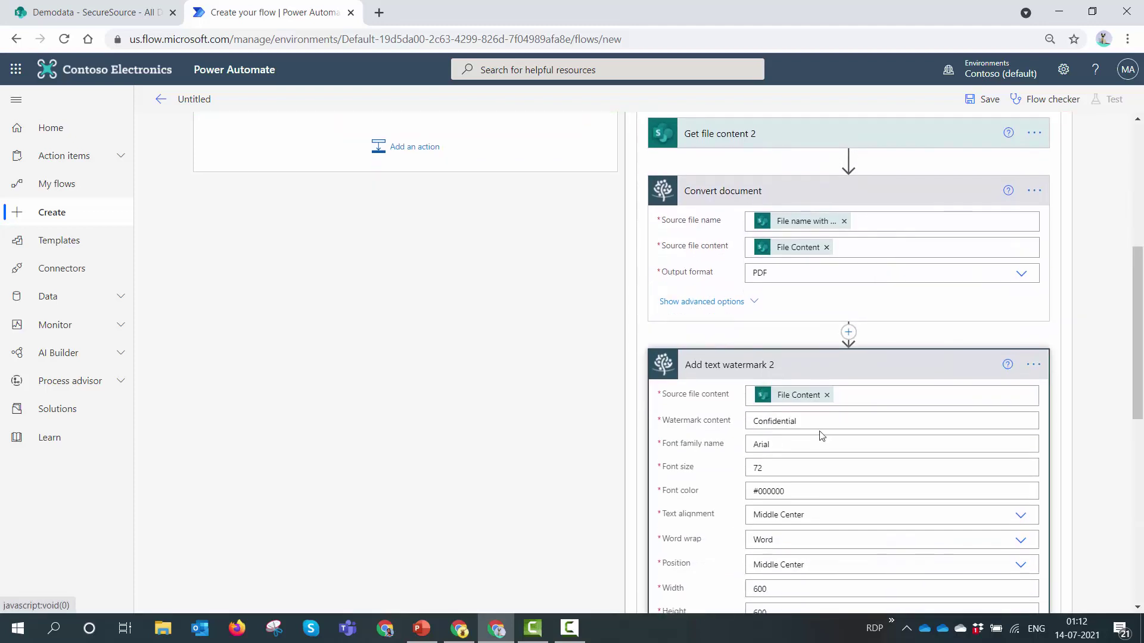
{"action": "left_click", "coordinate": [826, 396]}
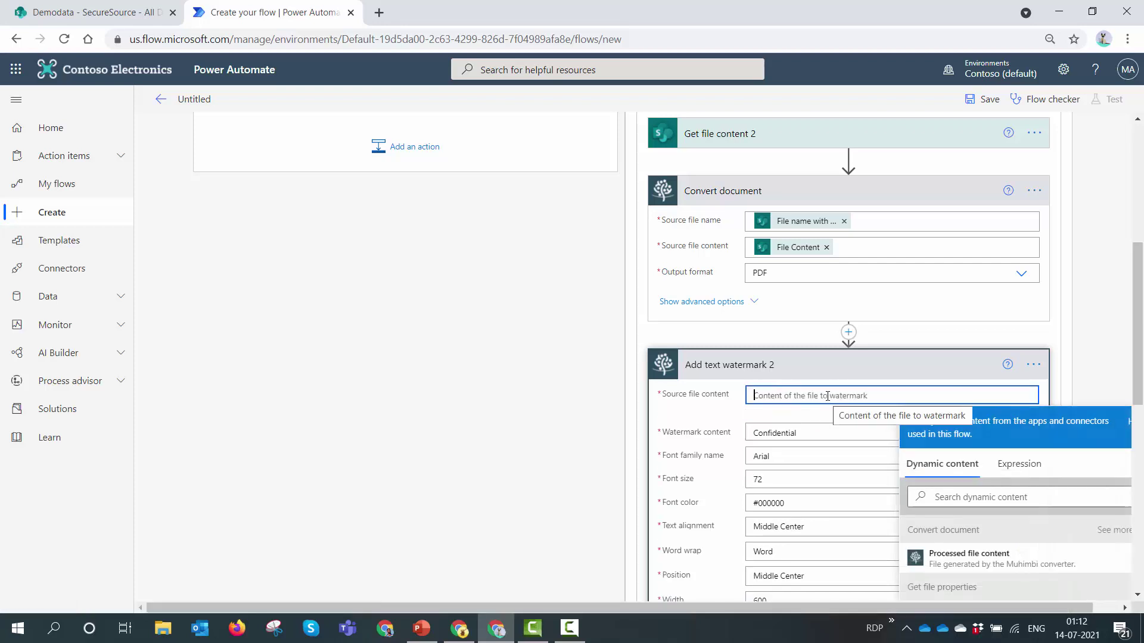
{"action": "left_click", "coordinate": [947, 481]}
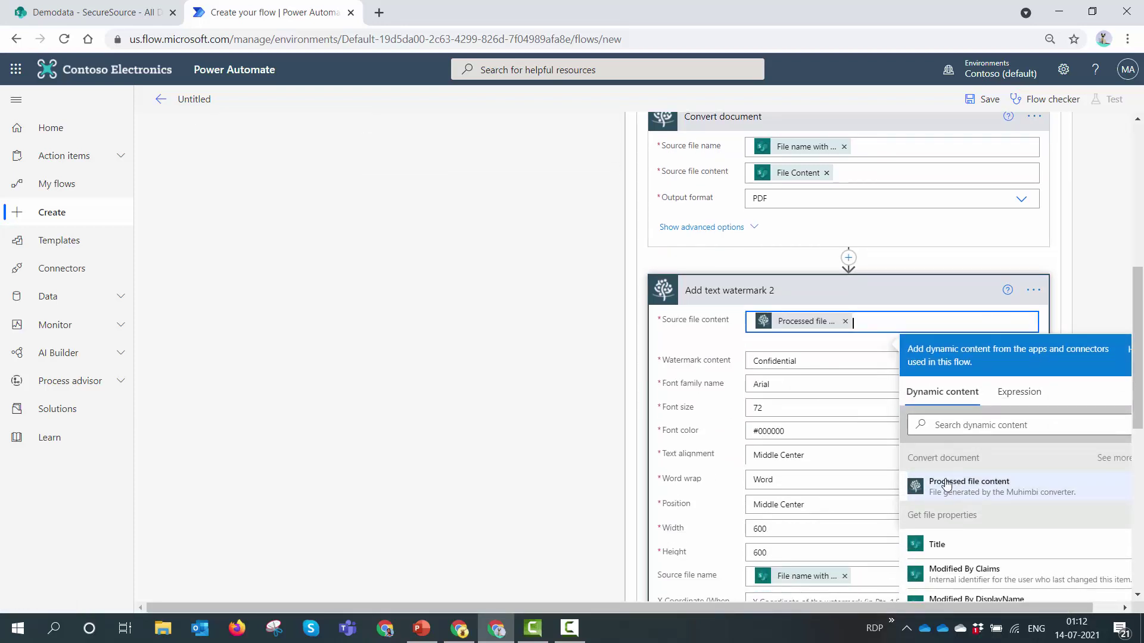
{"action": "scroll", "coordinate": [841, 439], "scroll_direction": "down", "scroll_amount": 3}
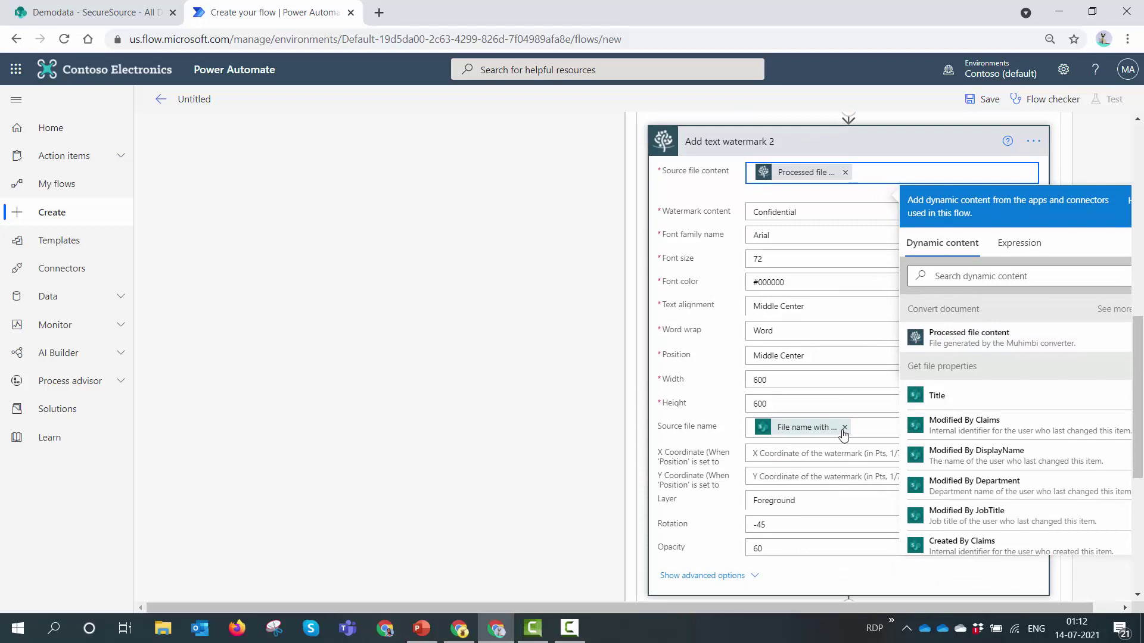
{"action": "left_click", "coordinate": [845, 428]}
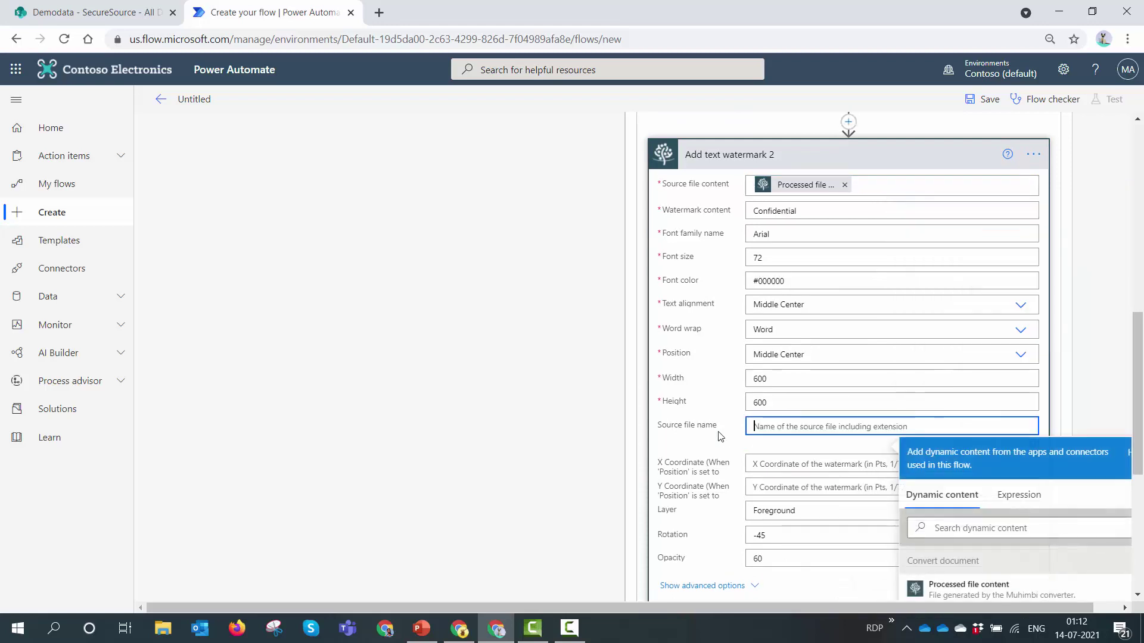
{"action": "scroll", "coordinate": [834, 438], "scroll_direction": "down", "scroll_amount": 3}
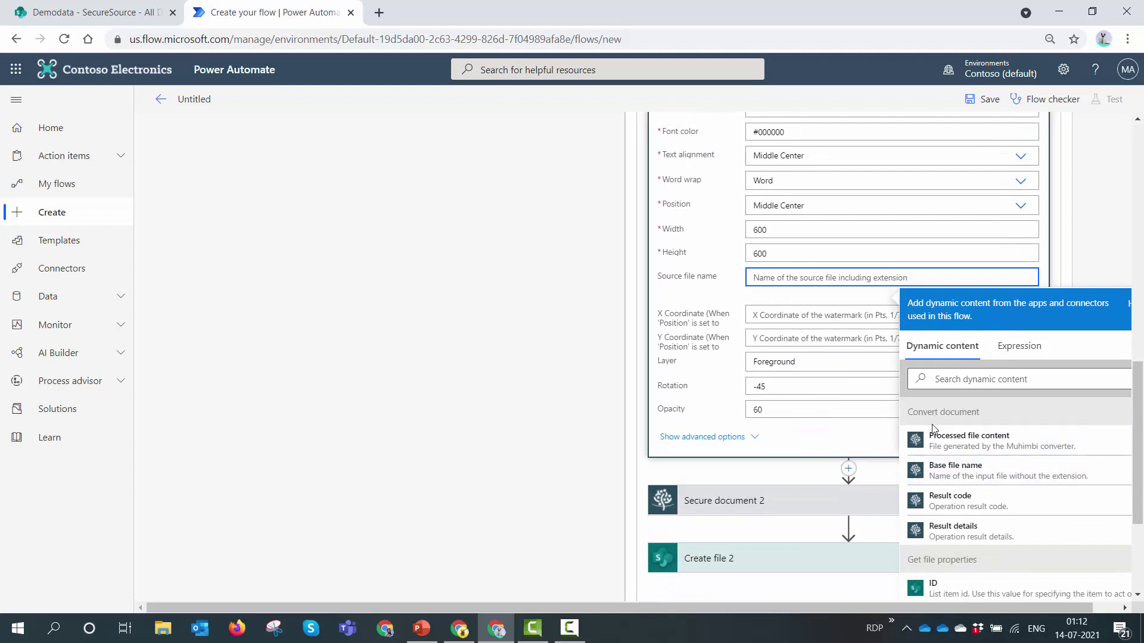
{"action": "left_click", "coordinate": [940, 471]}
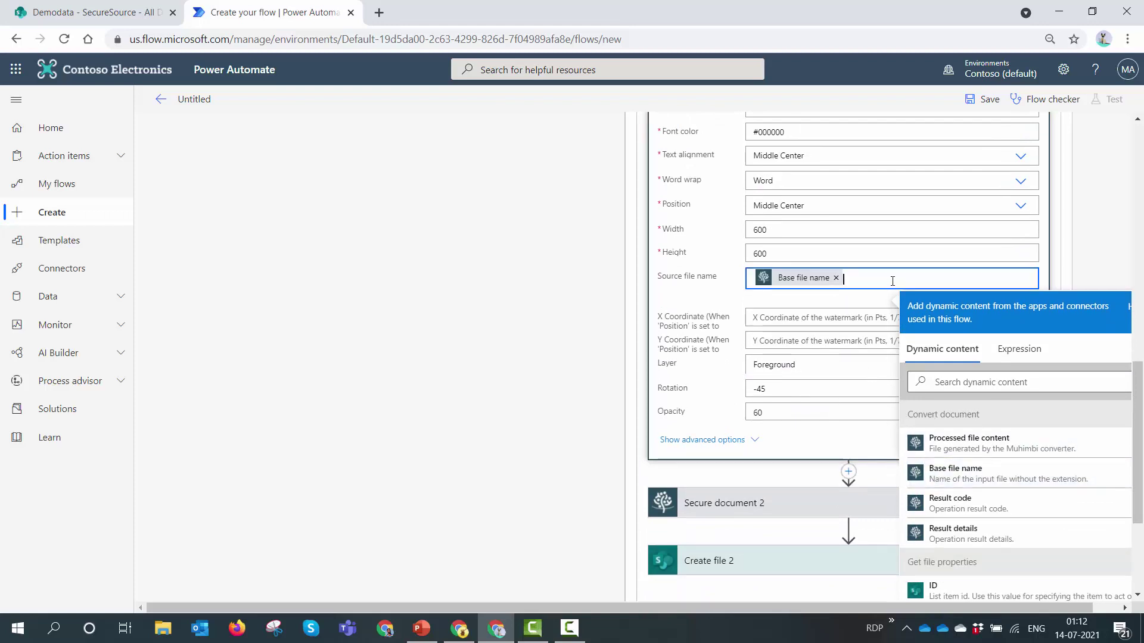
{"action": "type", "text": ".pdf"}
{"action": "scroll", "coordinate": [794, 363], "scroll_direction": "down", "scroll_amount": 3}
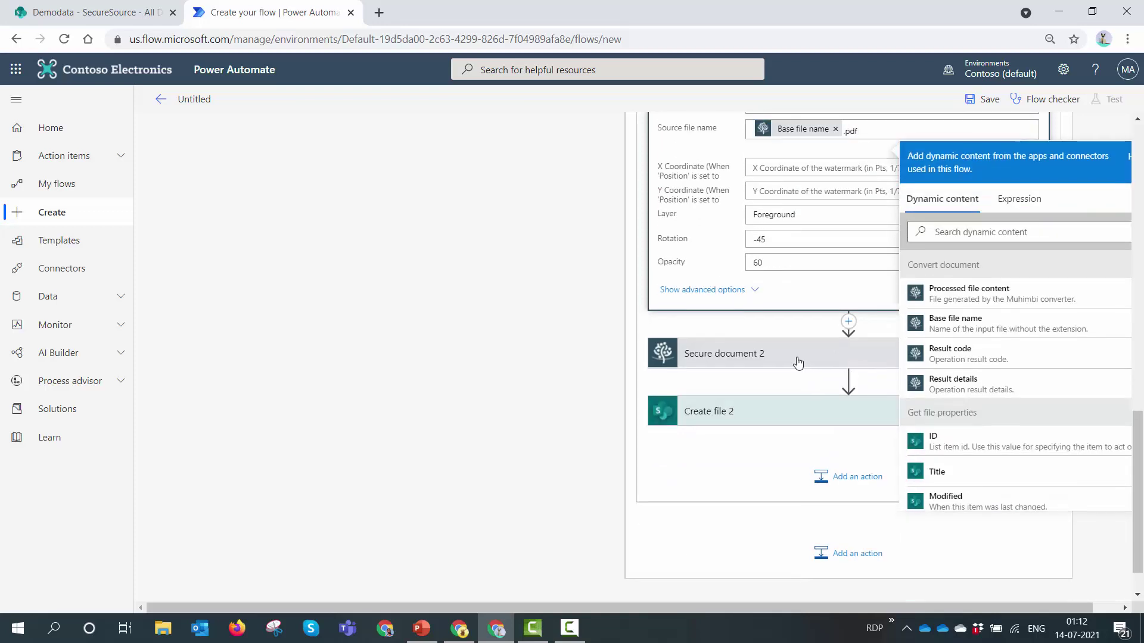
Step: Feed Secure document 2 the watermarked Processed file content, named with Base file name
{"action": "left_click", "coordinate": [794, 361]}
{"action": "left_click", "coordinate": [844, 371]}
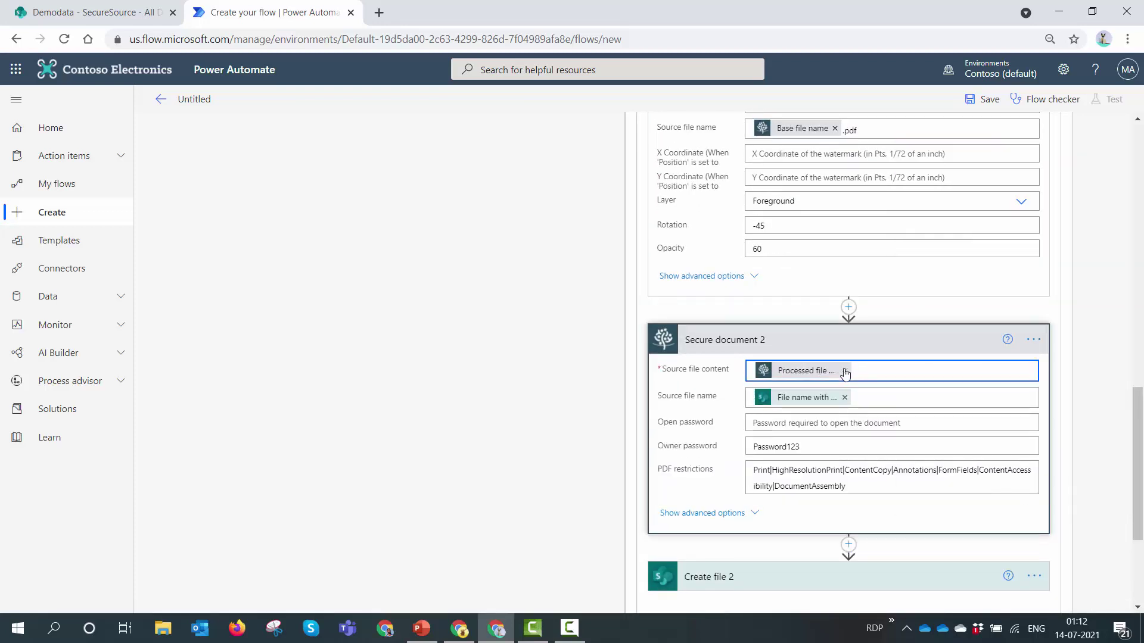
{"action": "scroll", "coordinate": [844, 371], "scroll_direction": "down", "scroll_amount": 1}
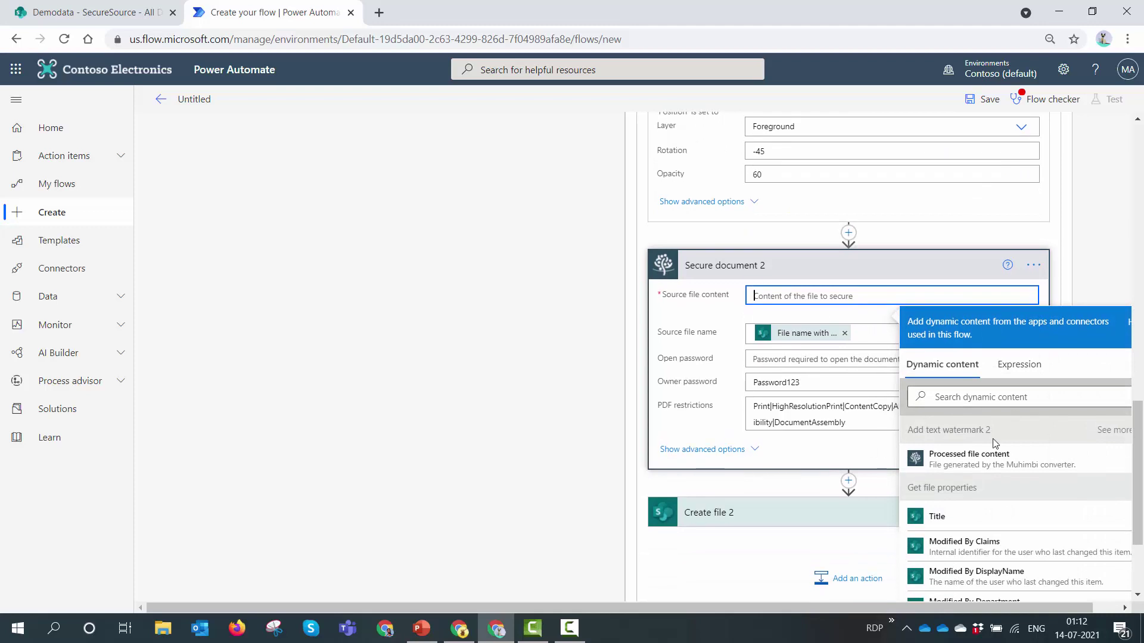
{"action": "left_click", "coordinate": [971, 452]}
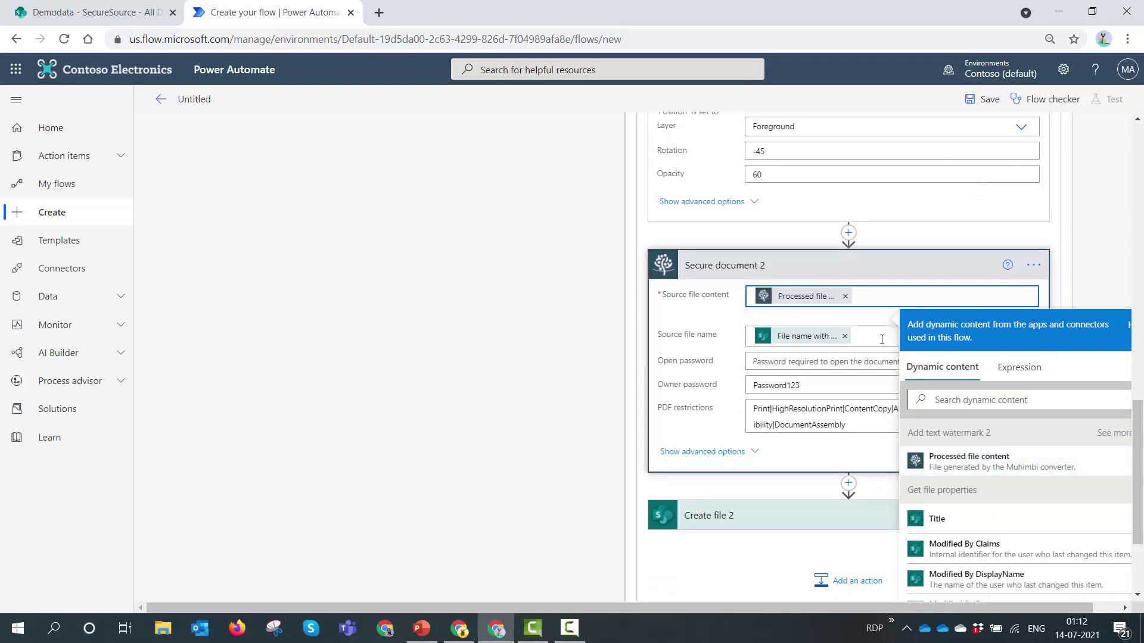
{"action": "left_click", "coordinate": [845, 337]}
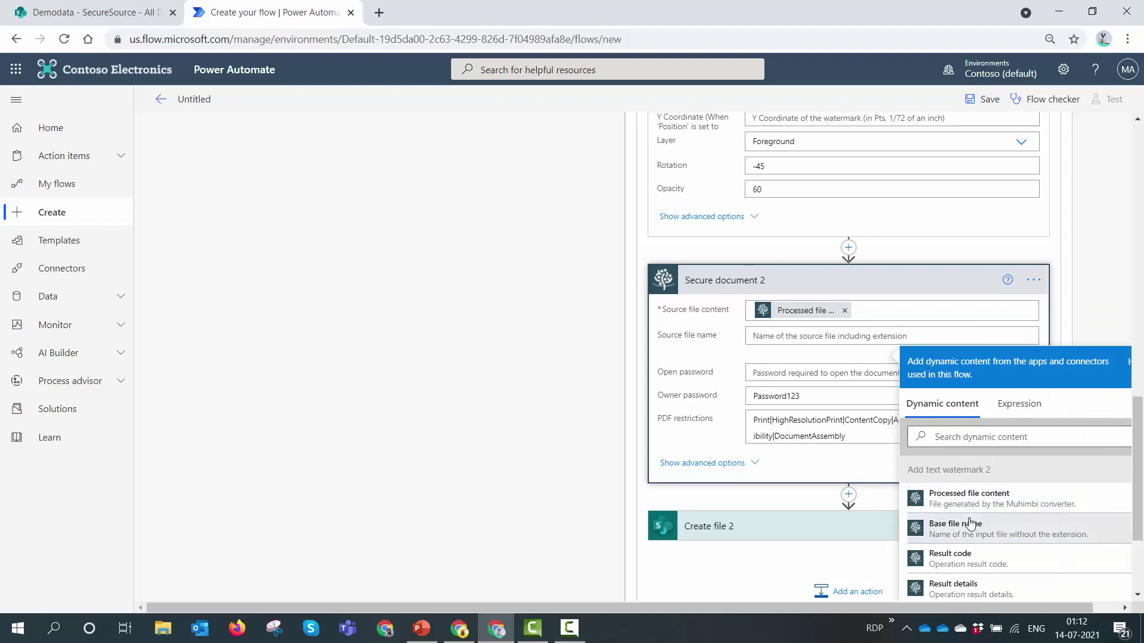
{"action": "left_click", "coordinate": [970, 523]}
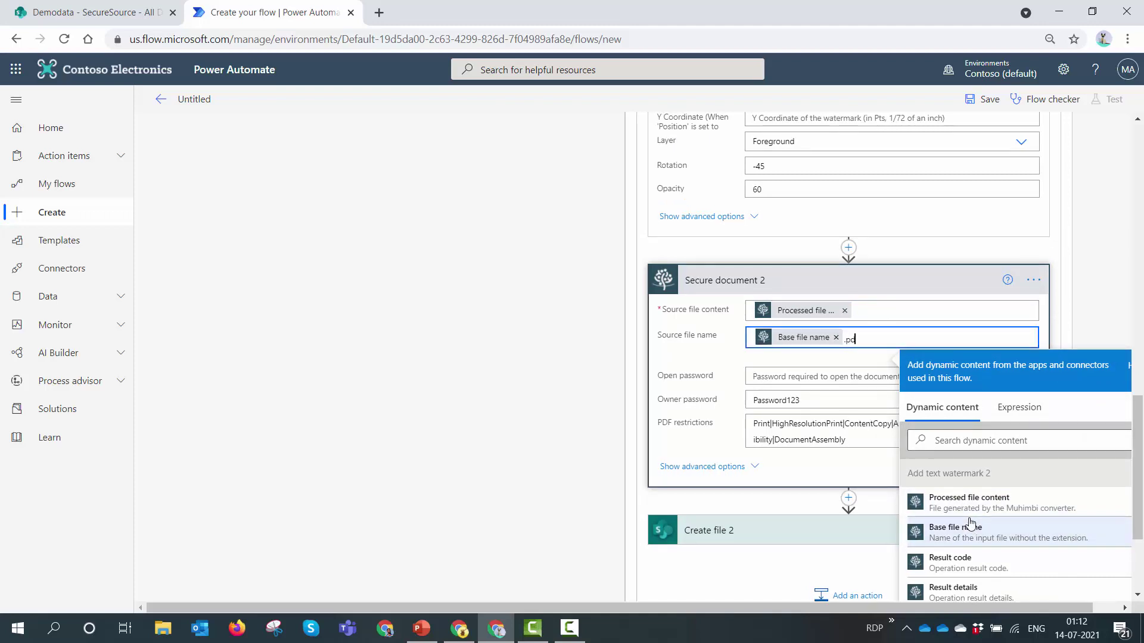
{"action": "scroll", "coordinate": [855, 278], "scroll_direction": "up", "scroll_amount": 4}
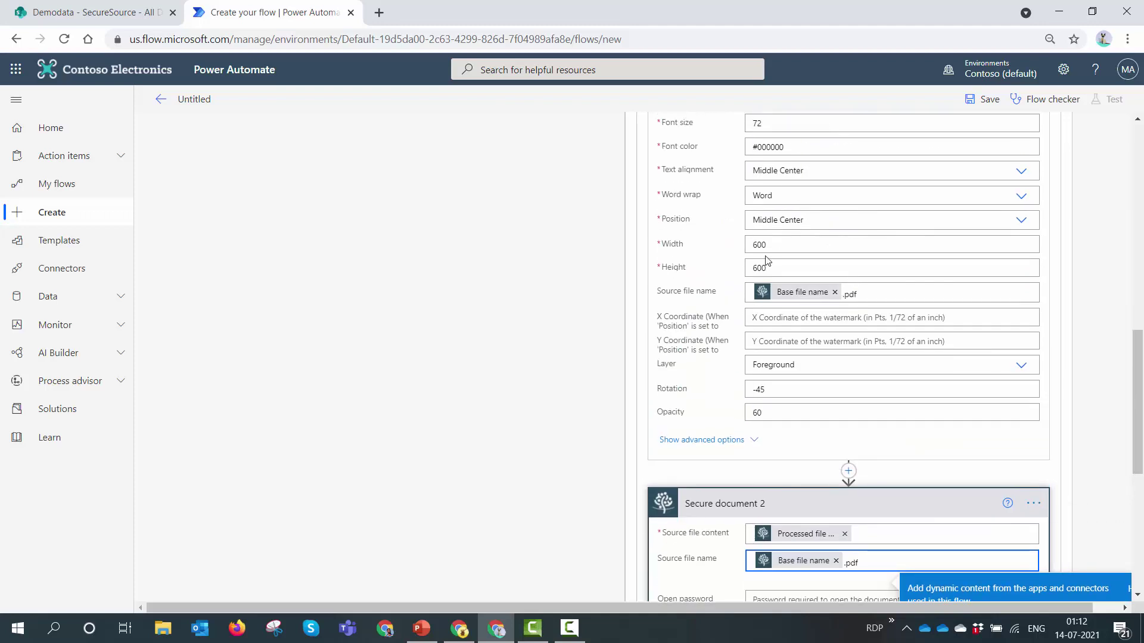
{"action": "scroll", "coordinate": [767, 260], "scroll_direction": "down", "scroll_amount": 6}
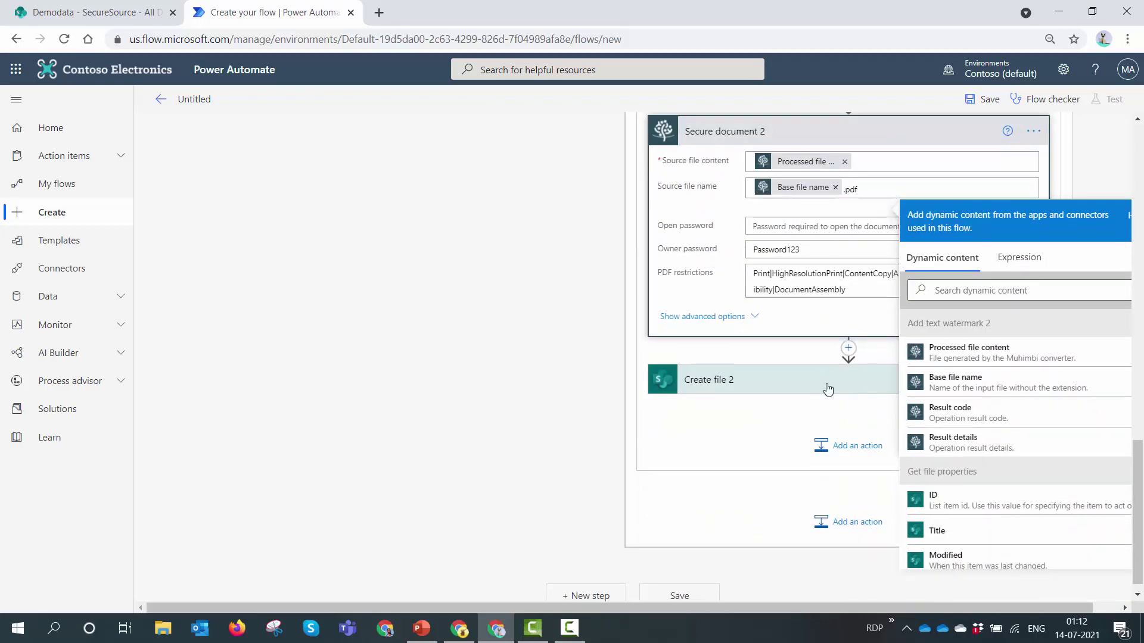
Step: In Create file 2, replace File name with extension with Base file name before .pdf
{"action": "left_click", "coordinate": [828, 389]}
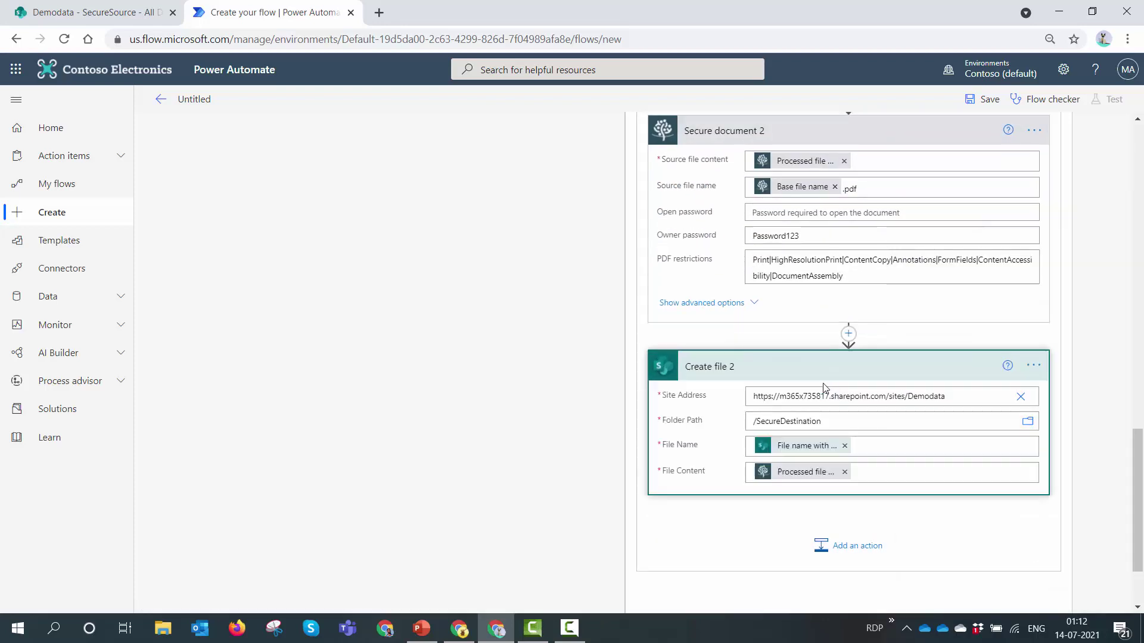
{"action": "left_click", "coordinate": [844, 446]}
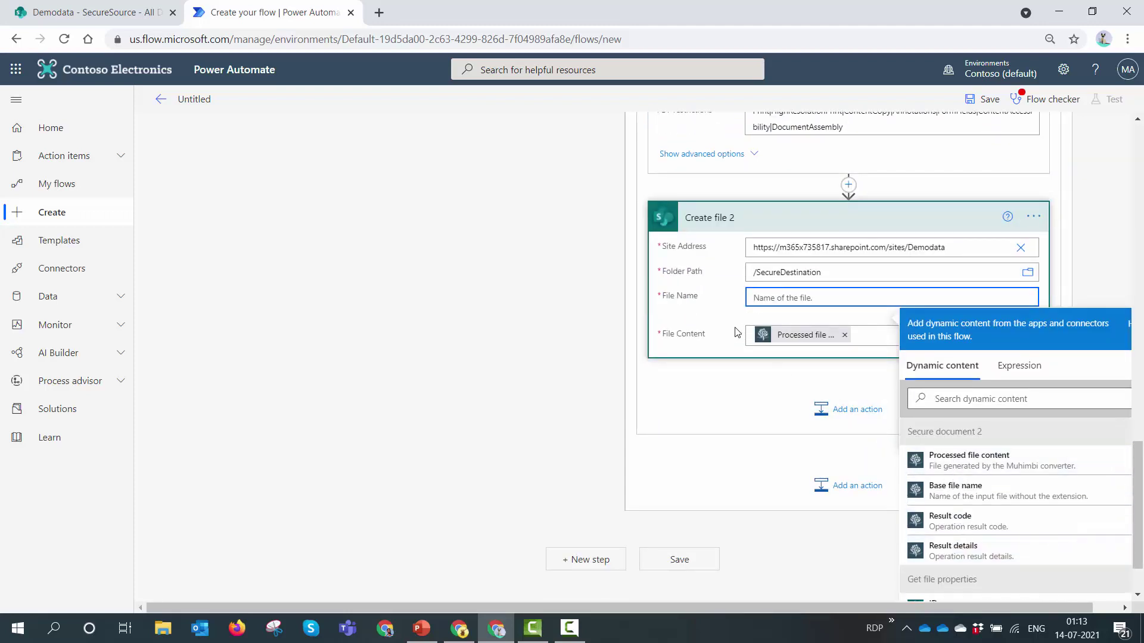
{"action": "left_click", "coordinate": [948, 497]}
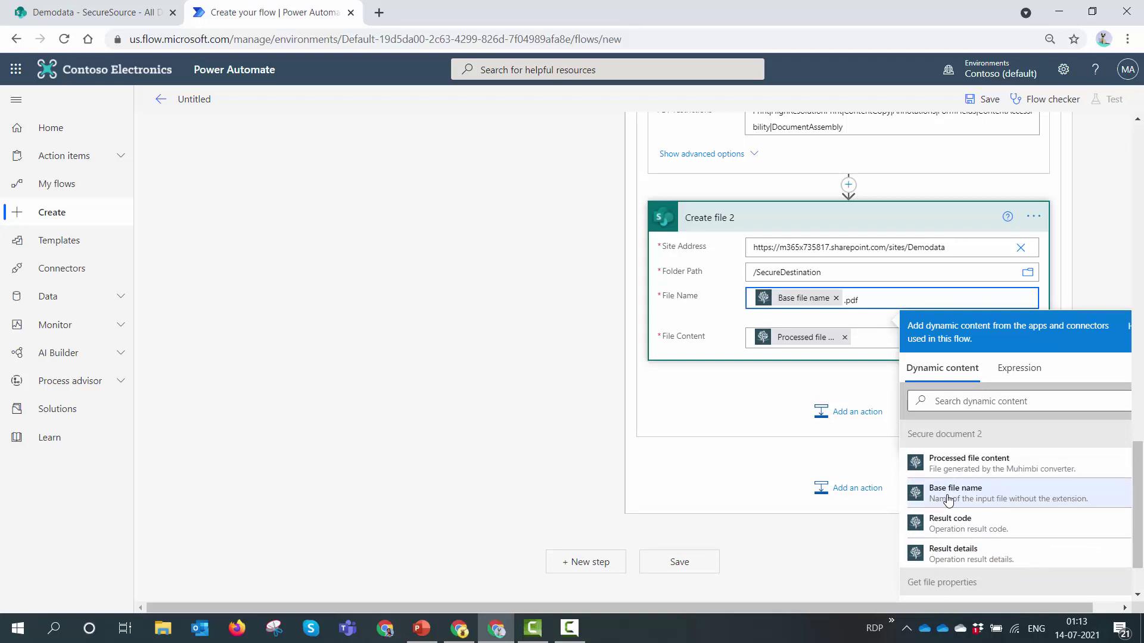
{"action": "scroll", "coordinate": [845, 320], "scroll_direction": "up", "scroll_amount": 8}
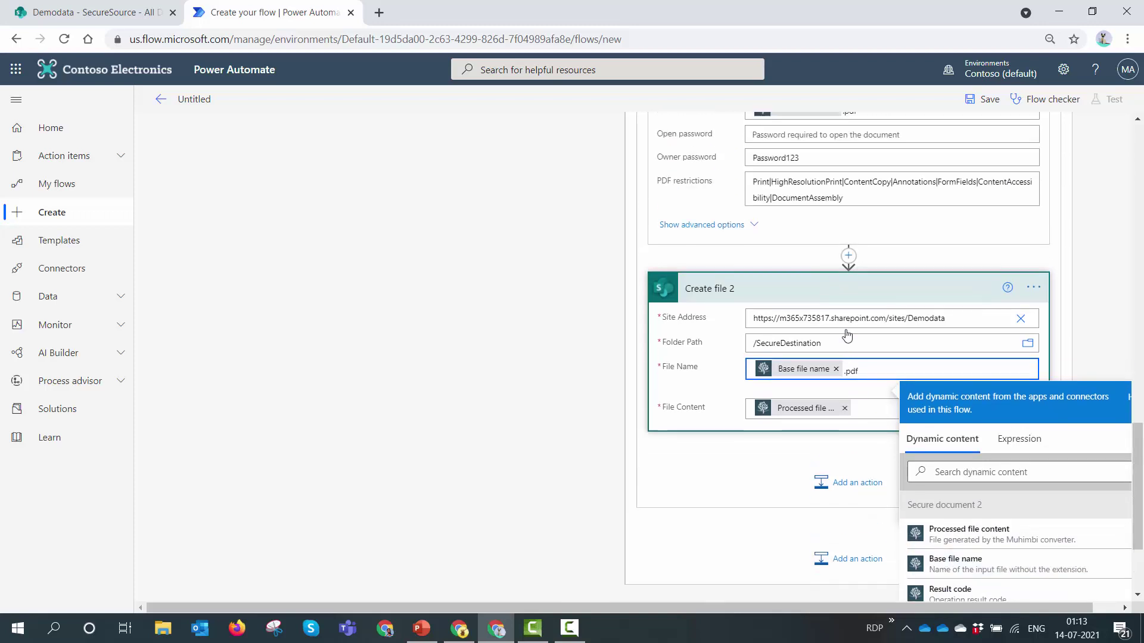
{"action": "scroll", "coordinate": [820, 242], "scroll_direction": "up", "scroll_amount": 4}
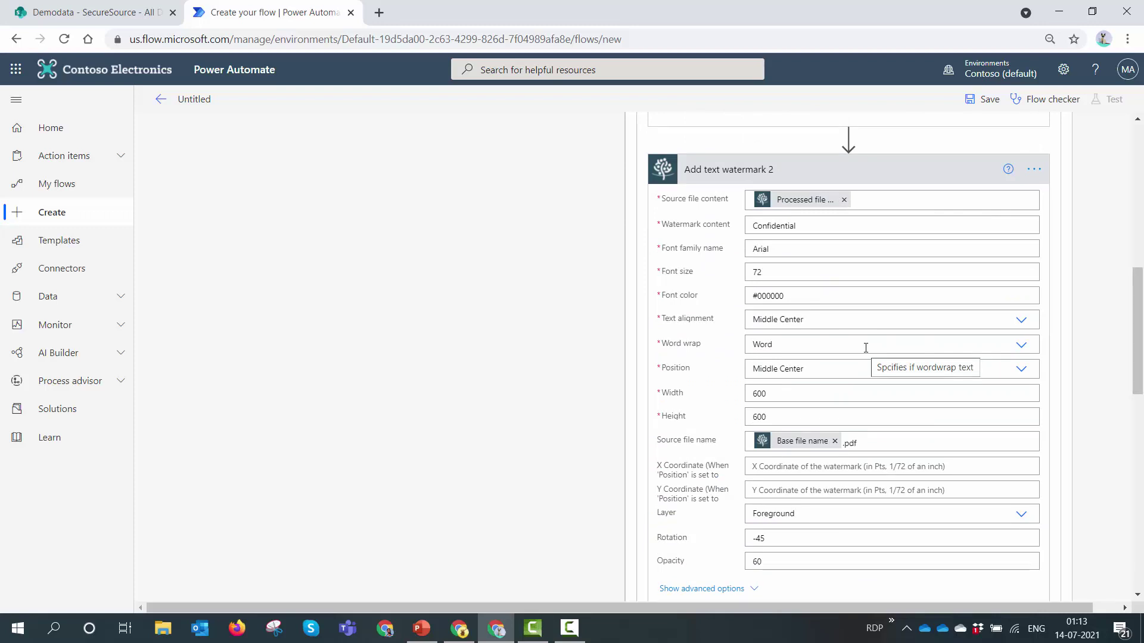
{"action": "scroll", "coordinate": [866, 348], "scroll_direction": "up", "scroll_amount": 5}
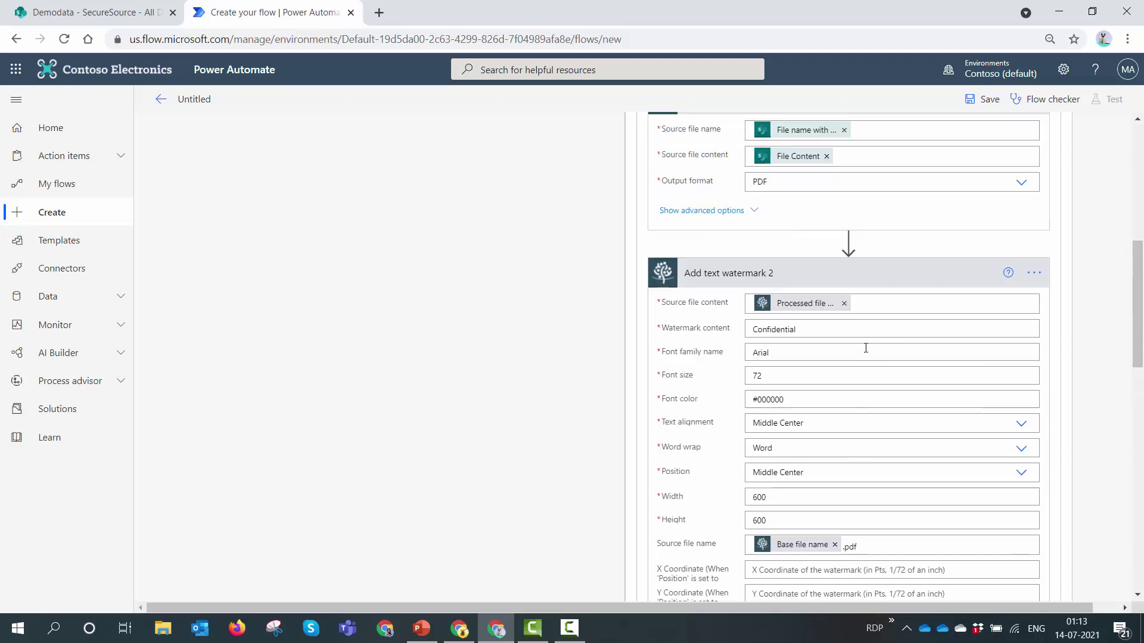
{"action": "scroll", "coordinate": [865, 348], "scroll_direction": "down", "scroll_amount": 15}
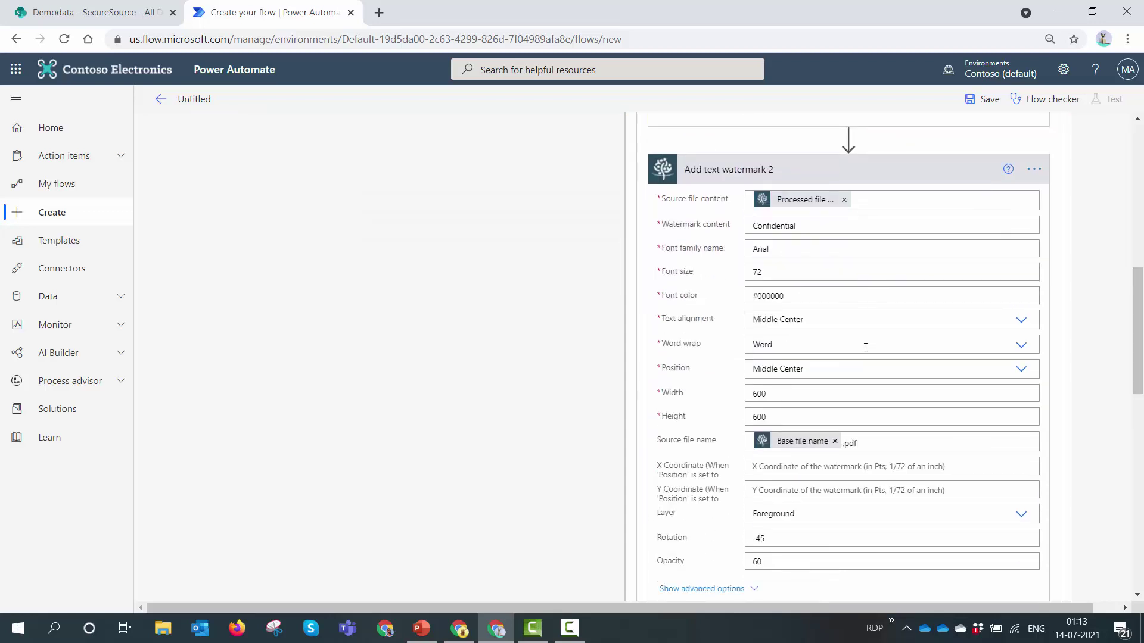
{"action": "scroll", "coordinate": [866, 352], "scroll_direction": "down", "scroll_amount": 1}
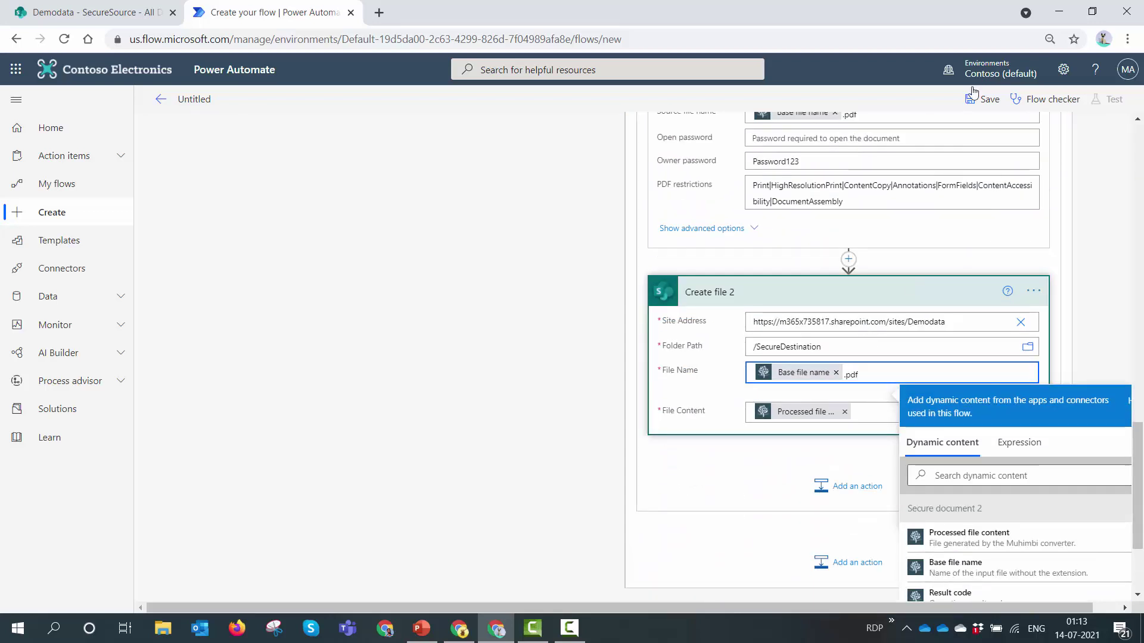
Step: Rename the untitled flow to 'Secure Demo' and save it
{"action": "left_click", "coordinate": [218, 106]}
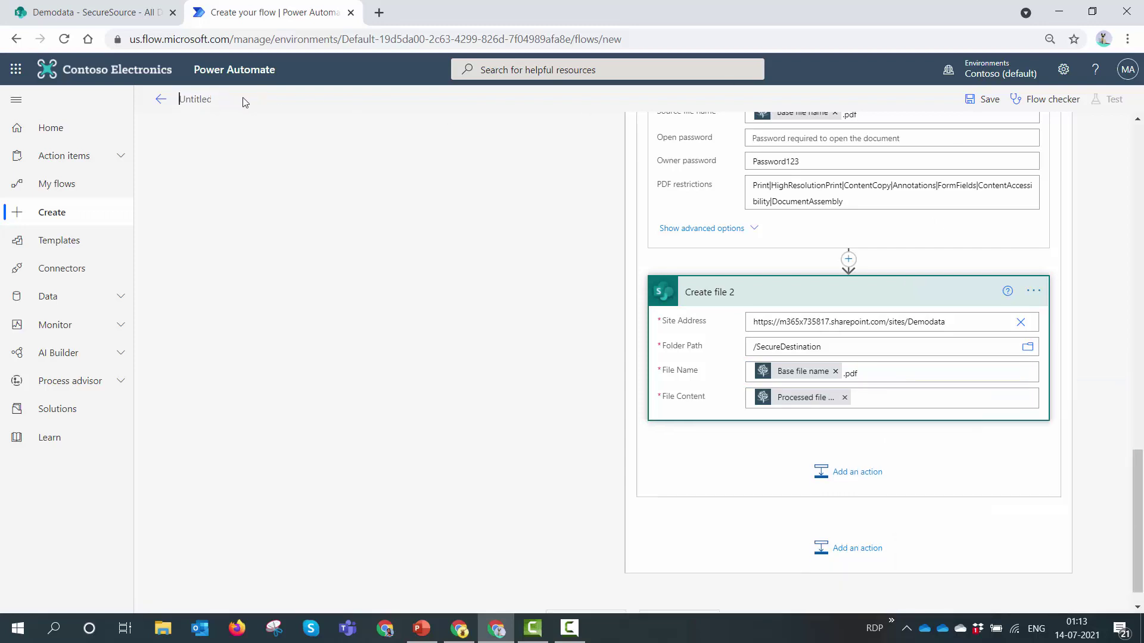
{"action": "type", "text": "Secure DEmo"}
{"action": "left_click", "coordinate": [982, 99]}
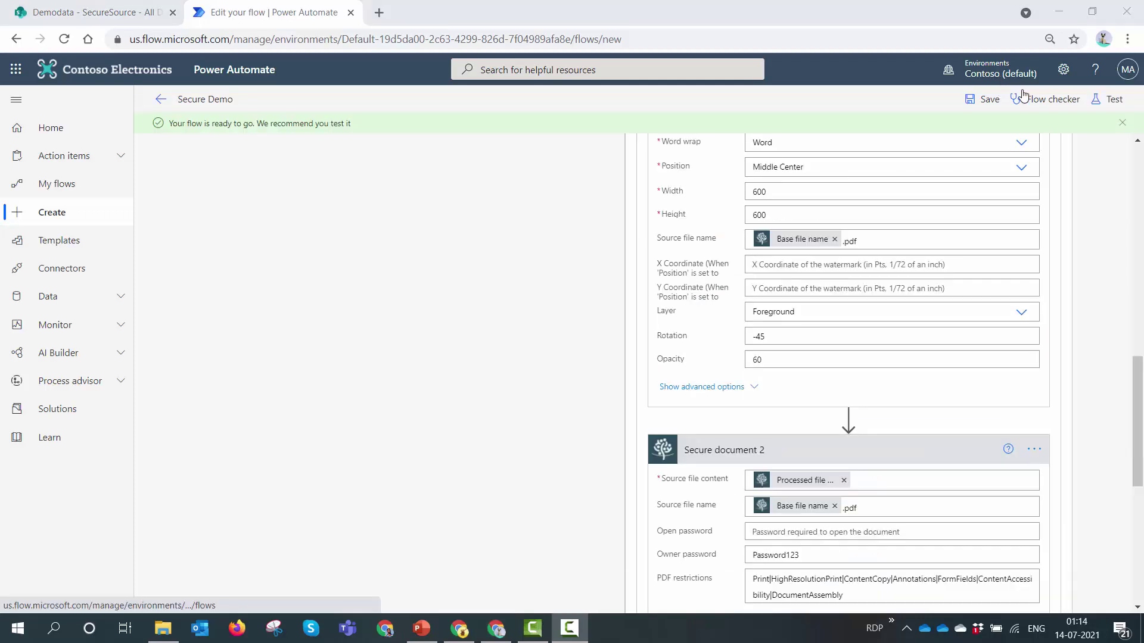
Step: Set the flow test option to Automatically and close the Test Flow panel
{"action": "left_click", "coordinate": [1099, 104]}
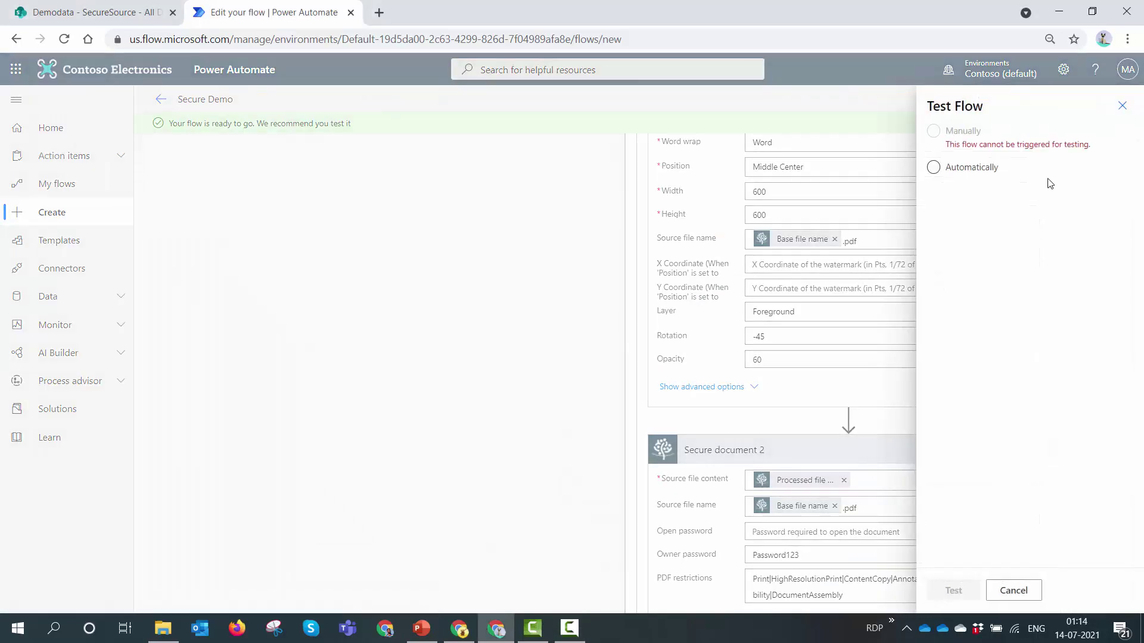
{"action": "left_click", "coordinate": [982, 169]}
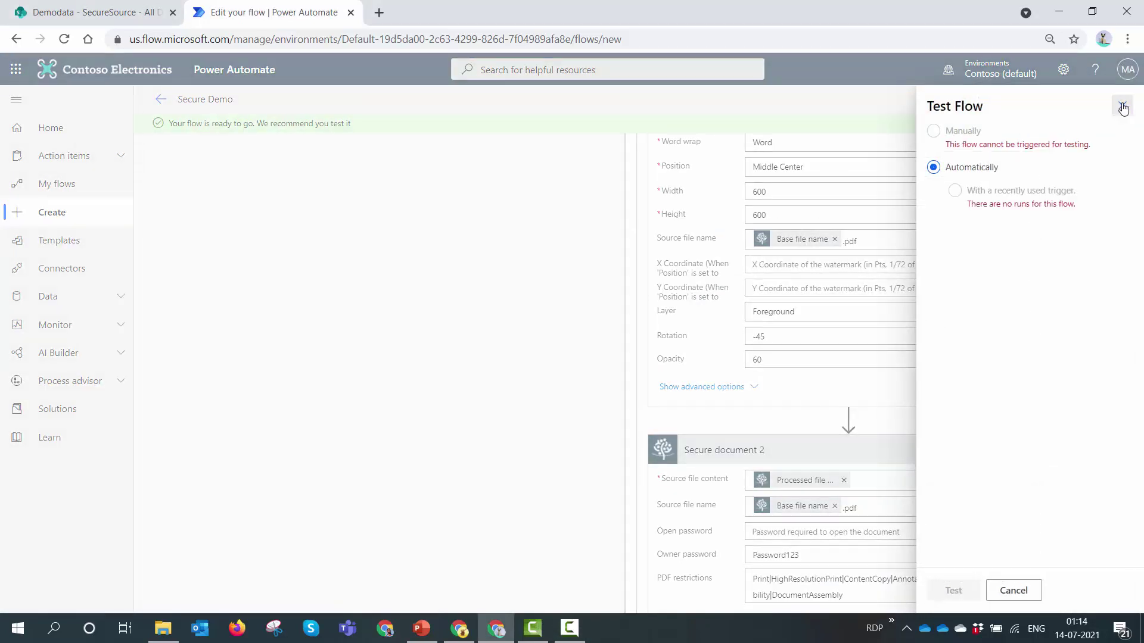
{"action": "left_click", "coordinate": [1122, 106]}
Step: Upload the Word document into the SharePoint SecureSource library
{"action": "left_click", "coordinate": [115, 23]}
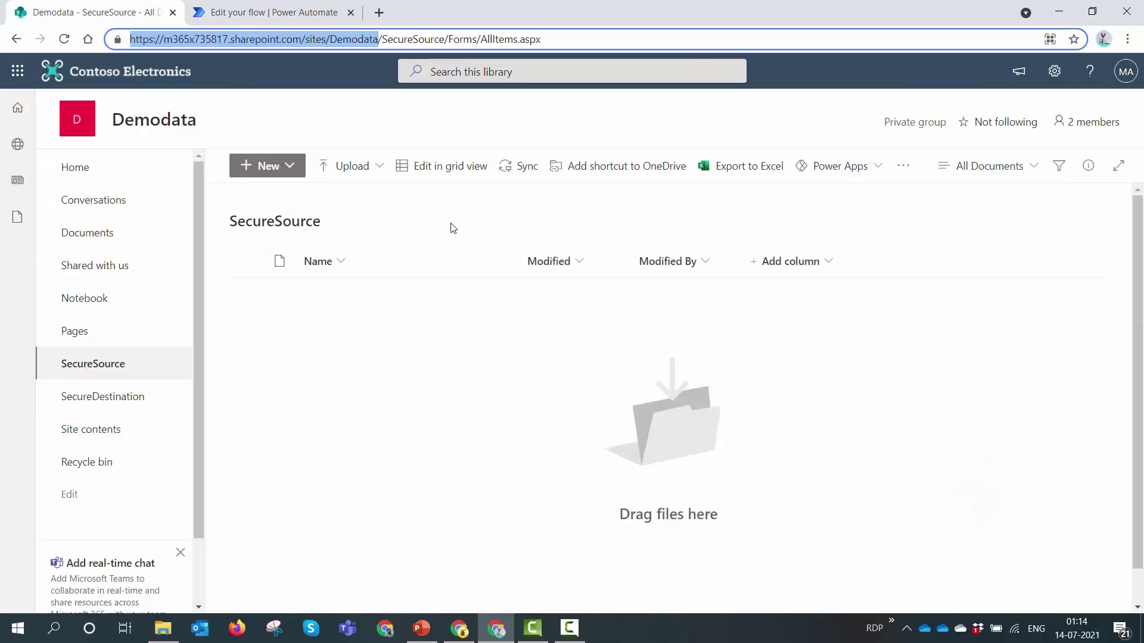
{"action": "left_click", "coordinate": [365, 171]}
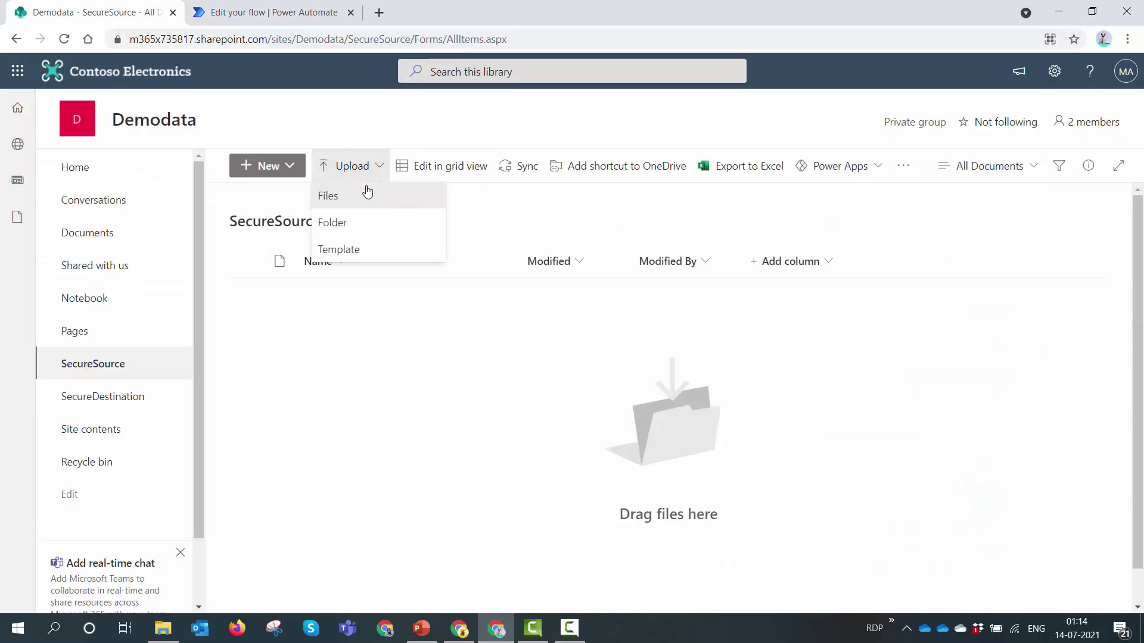
{"action": "left_click", "coordinate": [365, 191]}
{"action": "left_click", "coordinate": [441, 331]}
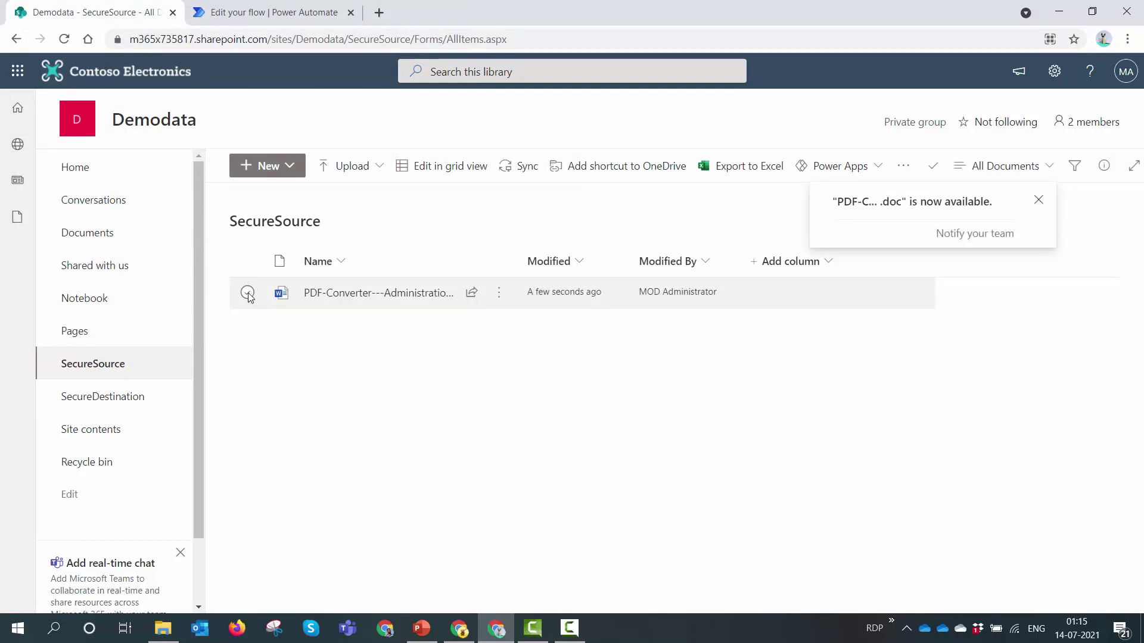
Step: Run the Secure Demo flow on the uploaded Word document via Automate
{"action": "left_click", "coordinate": [248, 293]}
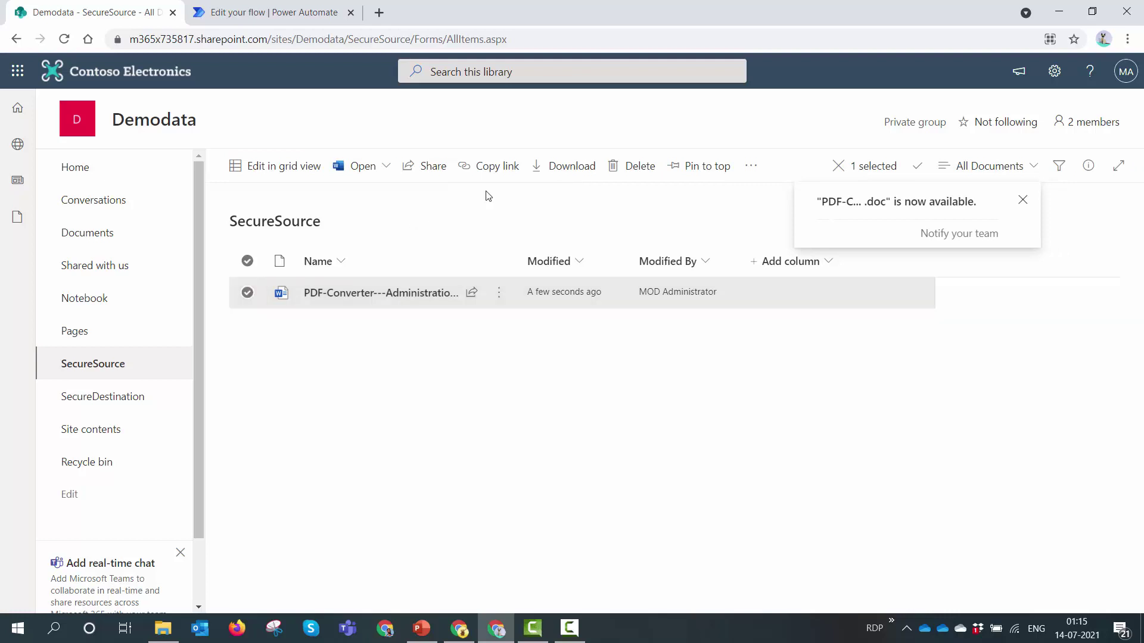
{"action": "left_click", "coordinate": [1022, 201]}
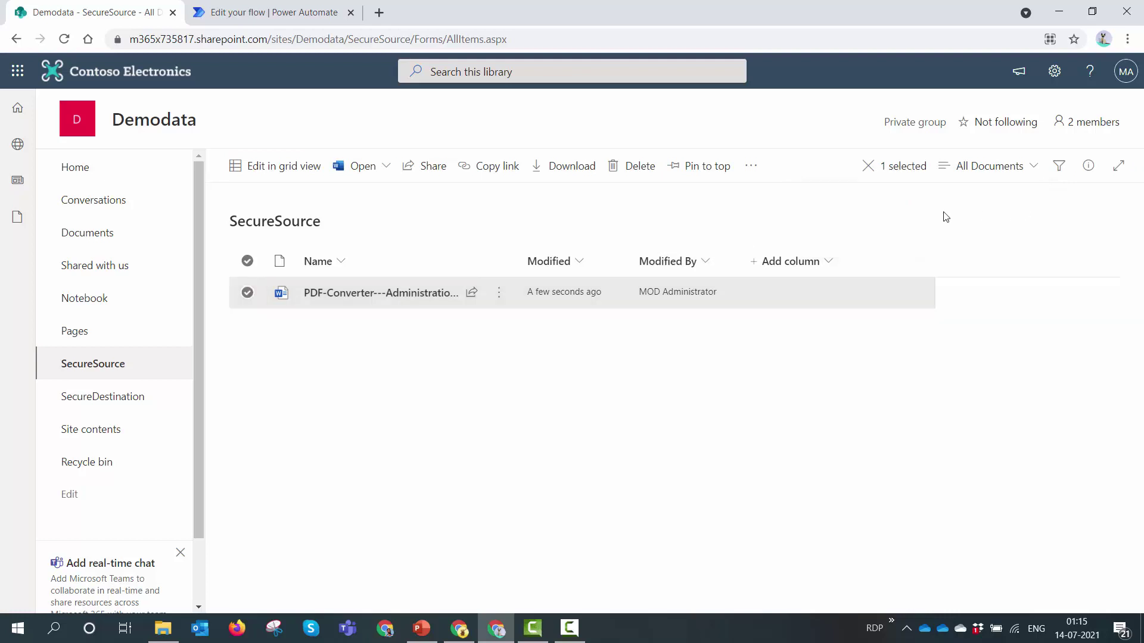
{"action": "left_click", "coordinate": [750, 166]}
{"action": "mouse_move", "coordinate": [785, 231]}
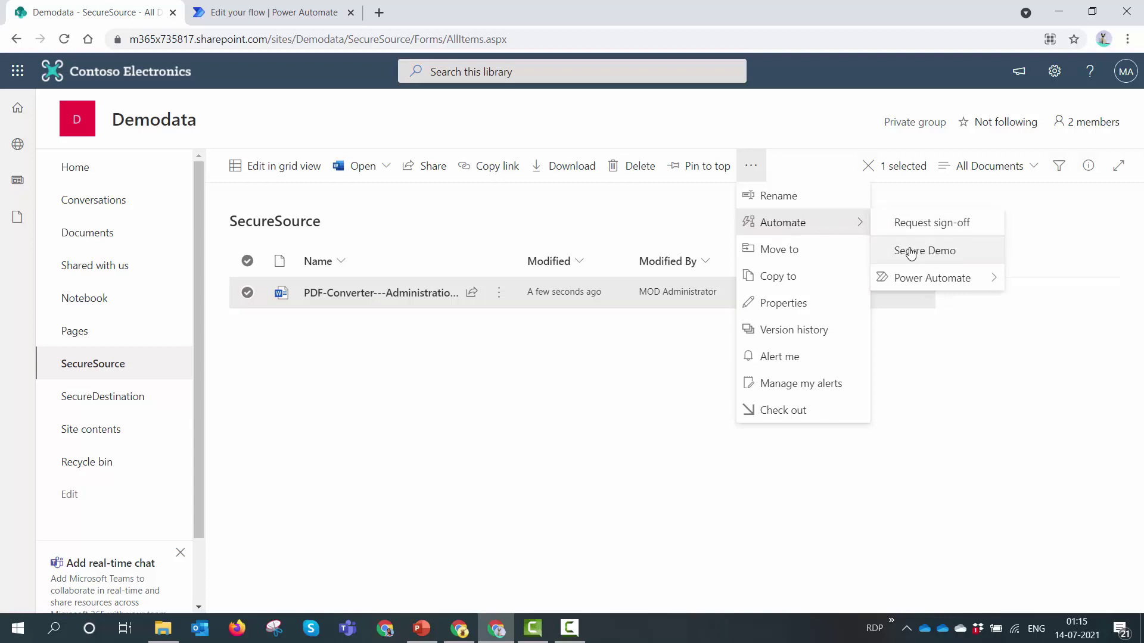
{"action": "left_click", "coordinate": [909, 253]}
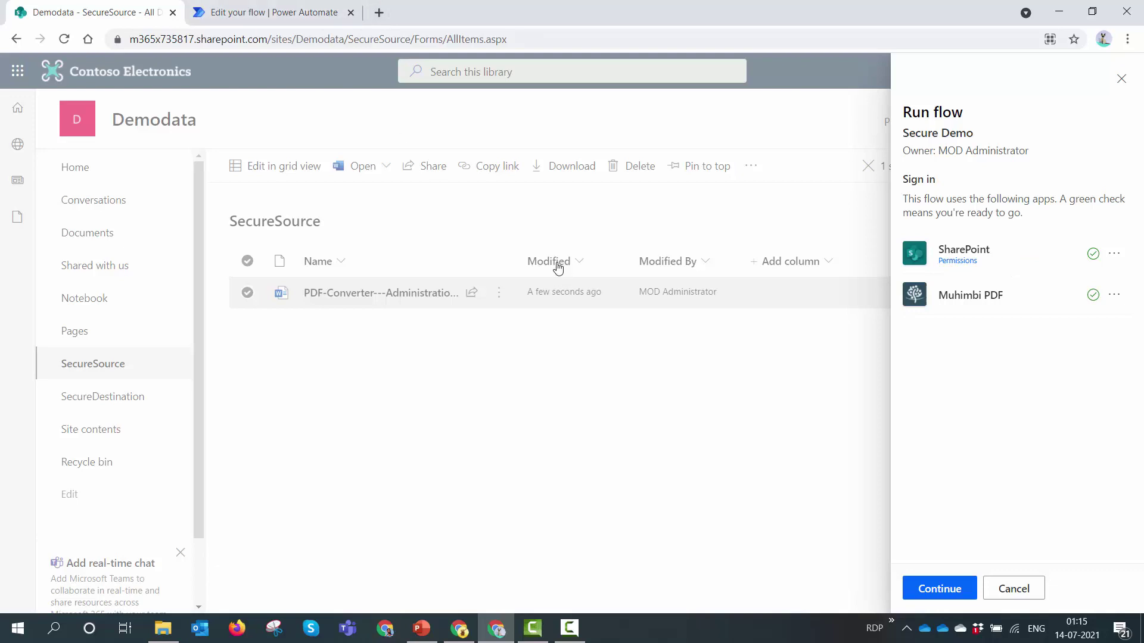
{"action": "left_click", "coordinate": [239, 16]}
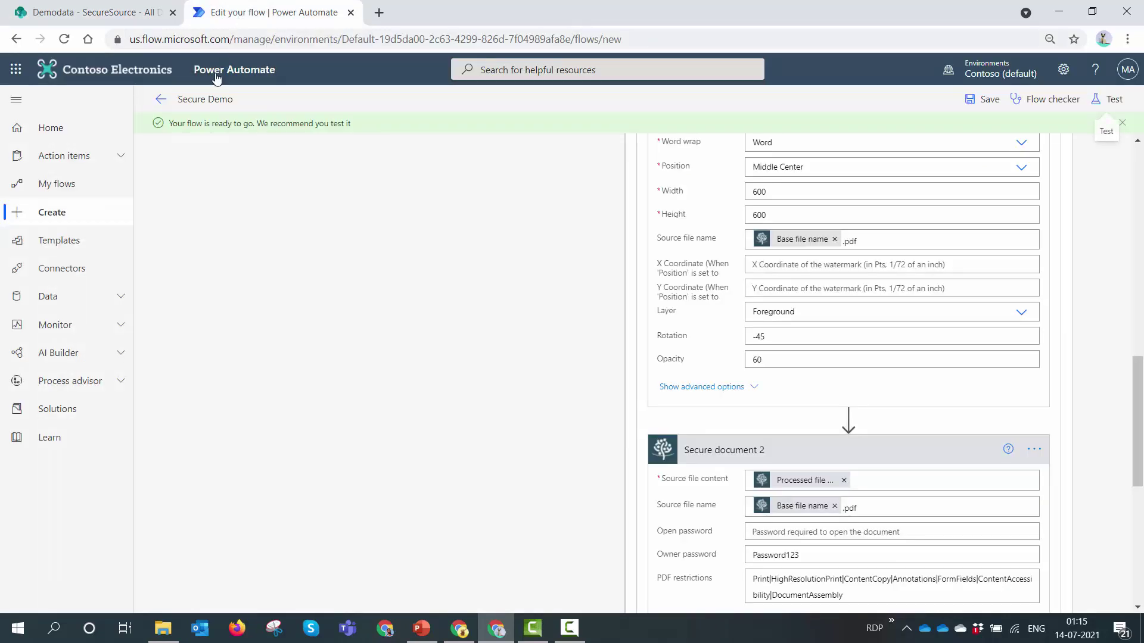
Step: Set Muhimbi PDF to 'Use this connection' for Secure Demo's run-only users and save
{"action": "left_click", "coordinate": [161, 100]}
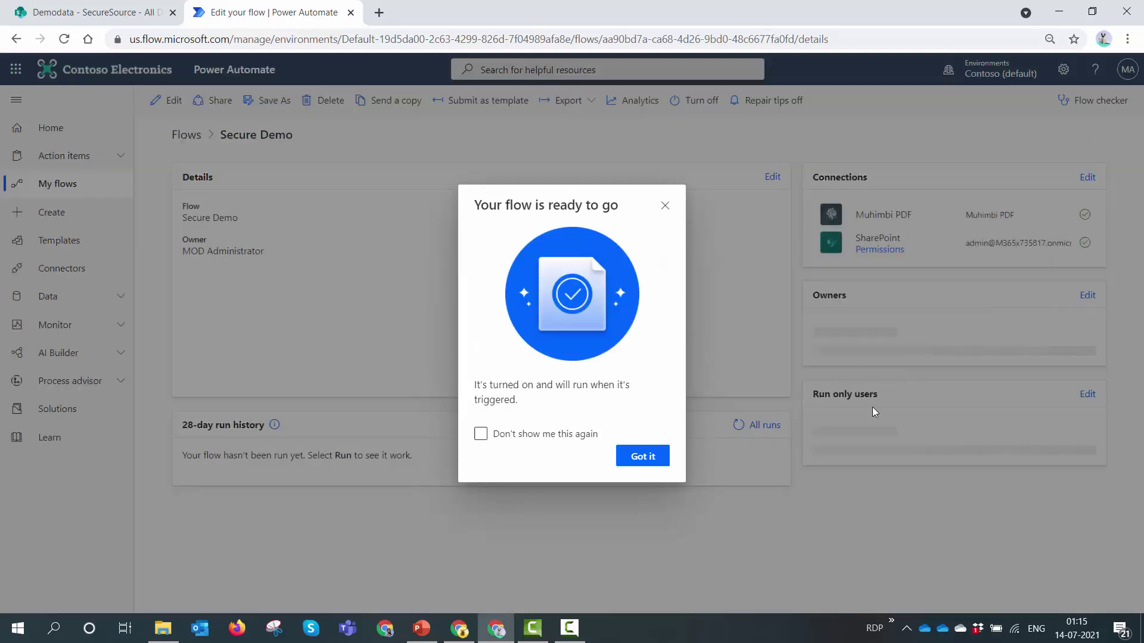
{"action": "left_click", "coordinate": [665, 208]}
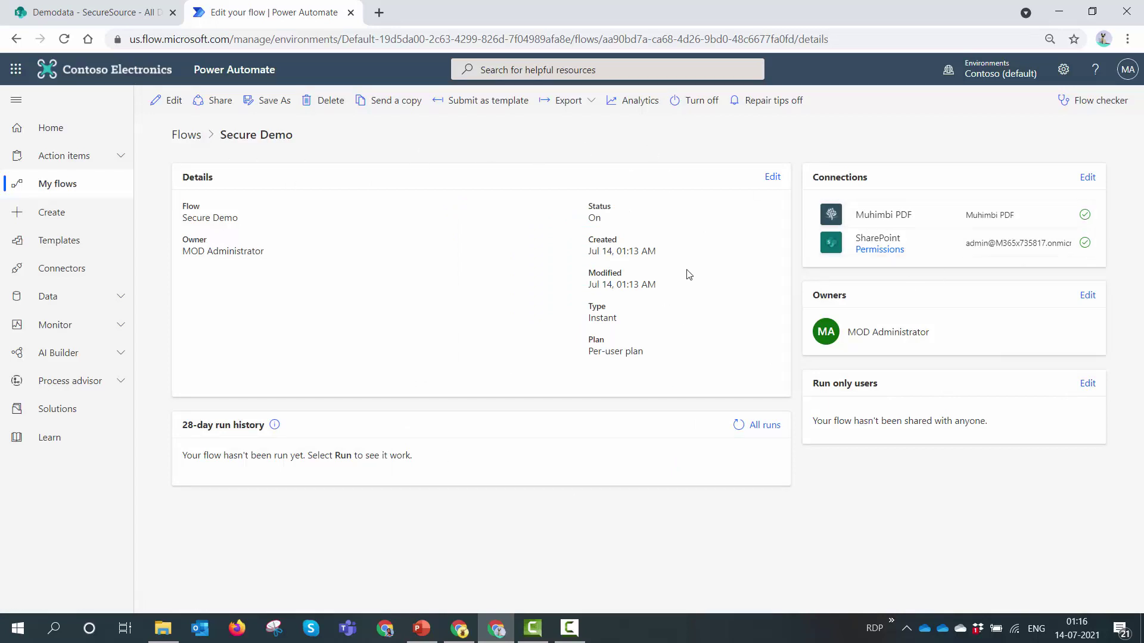
{"action": "left_click", "coordinate": [1086, 384]}
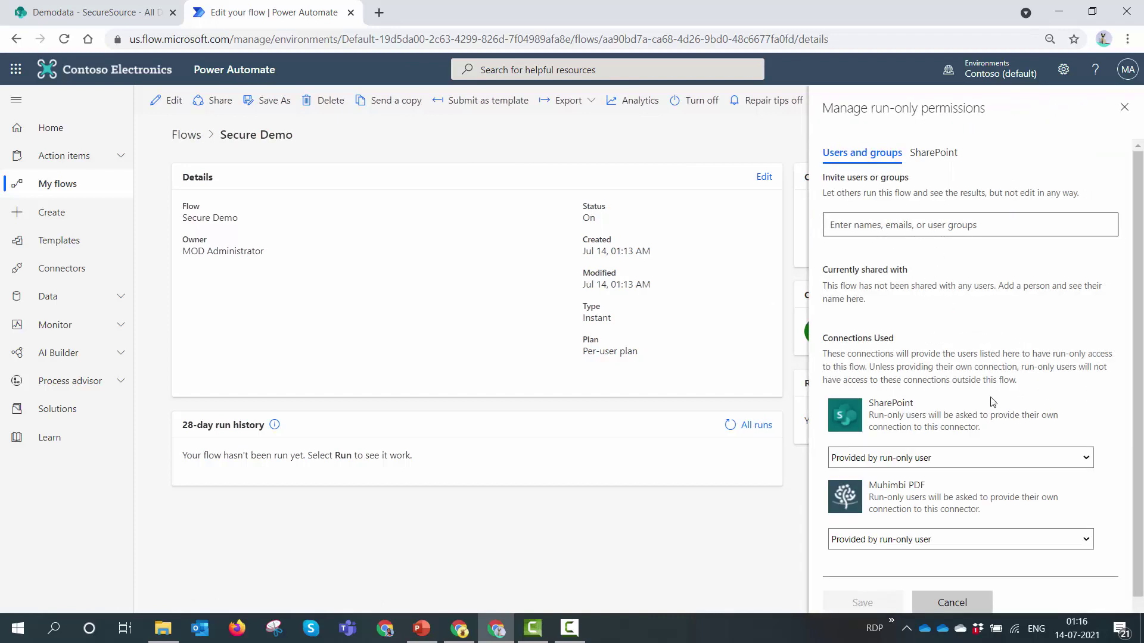
{"action": "scroll", "coordinate": [991, 402], "scroll_direction": "down", "scroll_amount": 1}
{"action": "left_click", "coordinate": [1022, 520]}
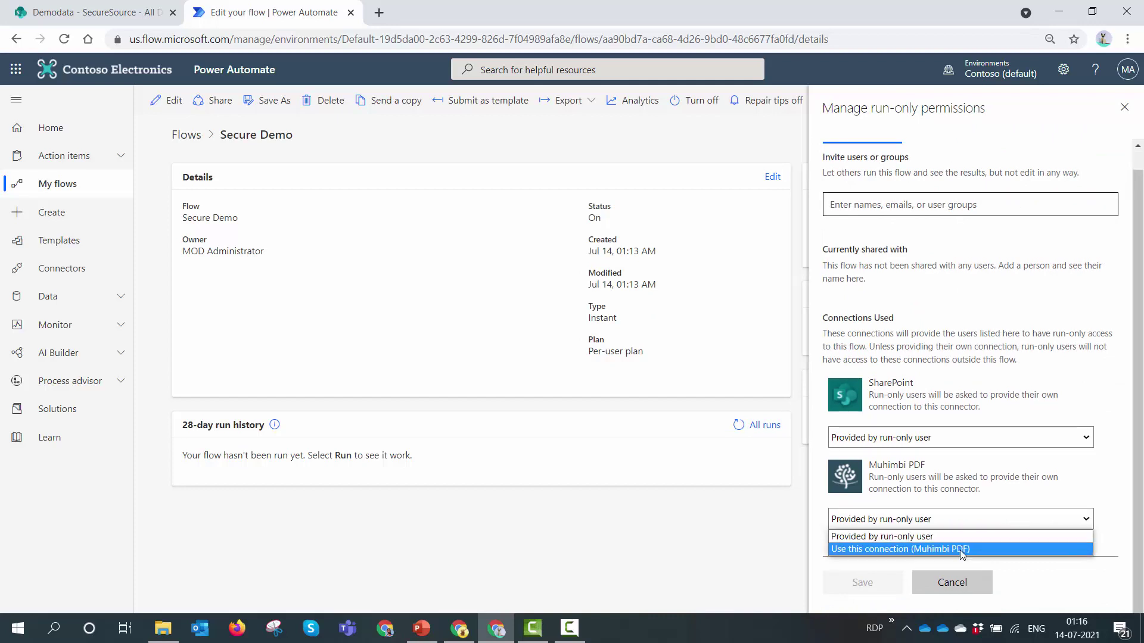
{"action": "left_click", "coordinate": [959, 549]}
{"action": "left_click", "coordinate": [671, 379]}
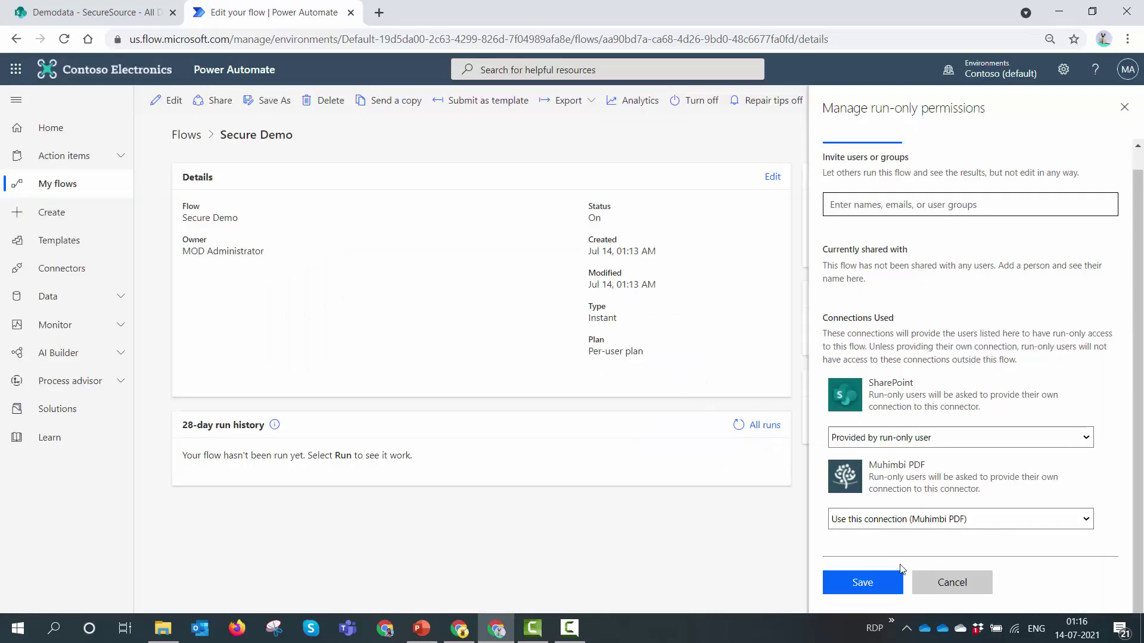
{"action": "left_click", "coordinate": [874, 576]}
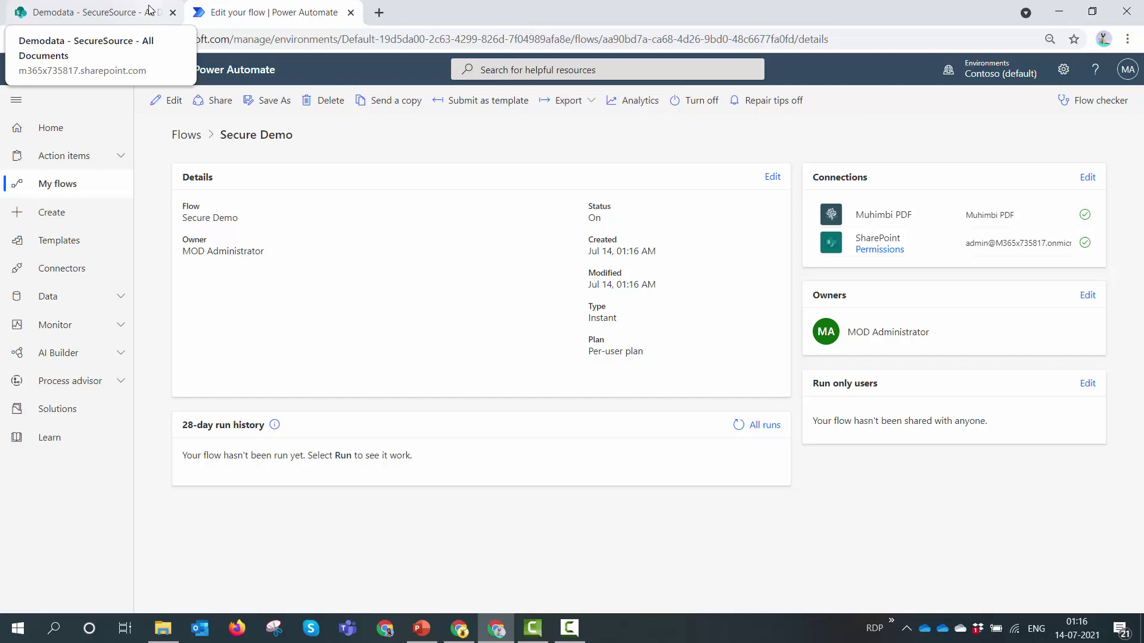
Step: Continue past the connection check, run the flow, and dismiss the failed-run panel
{"action": "left_click", "coordinate": [149, 11]}
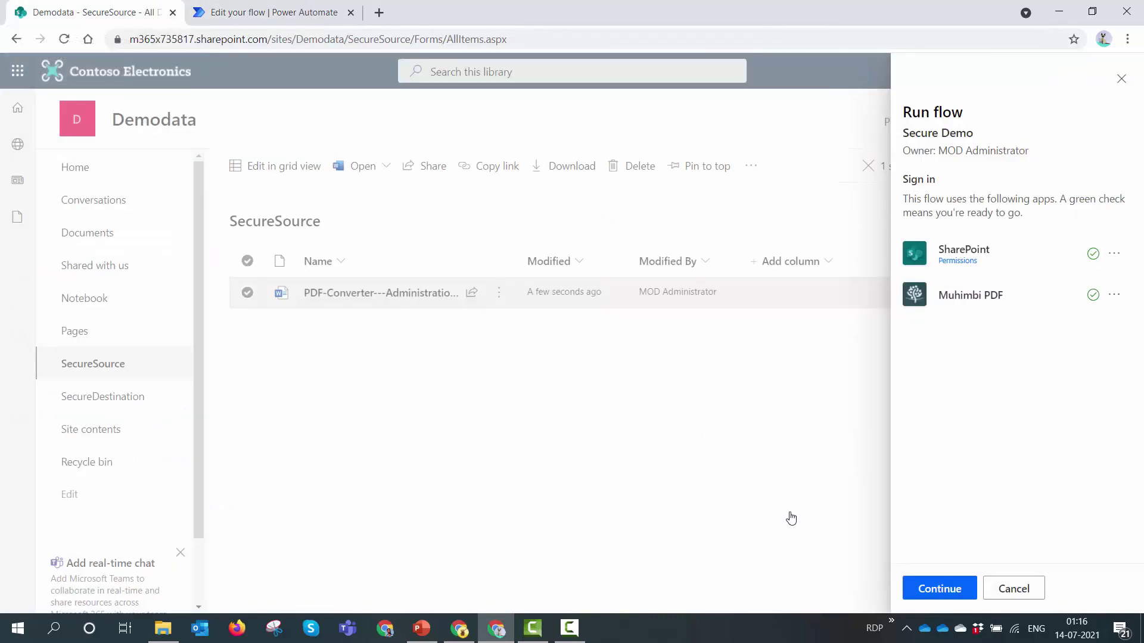
{"action": "left_click", "coordinate": [930, 584]}
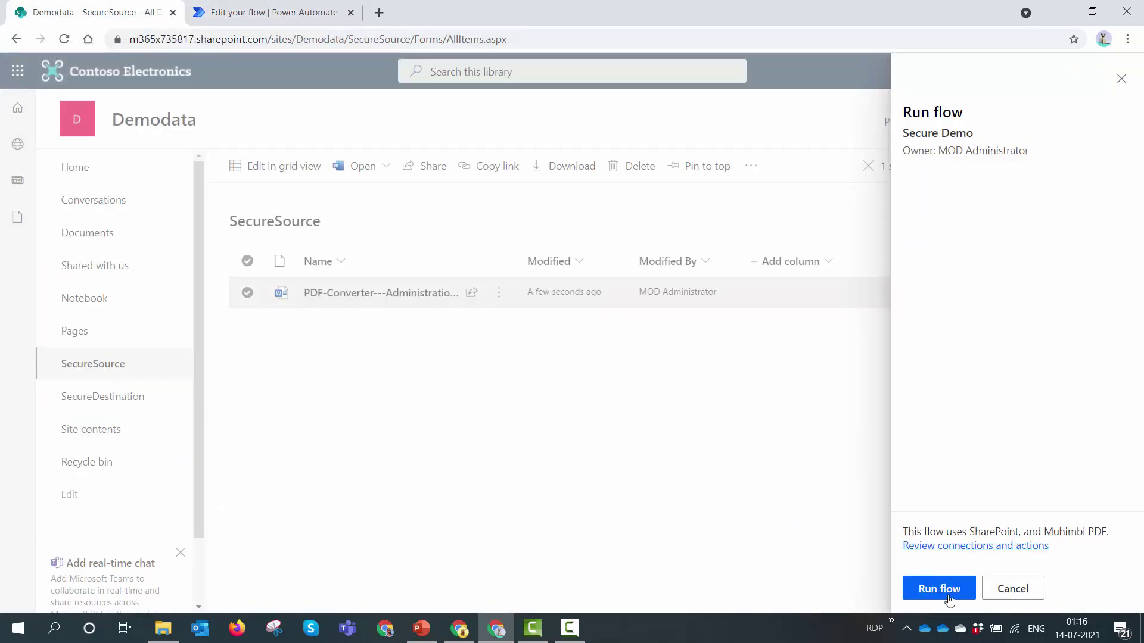
{"action": "left_click", "coordinate": [938, 587]}
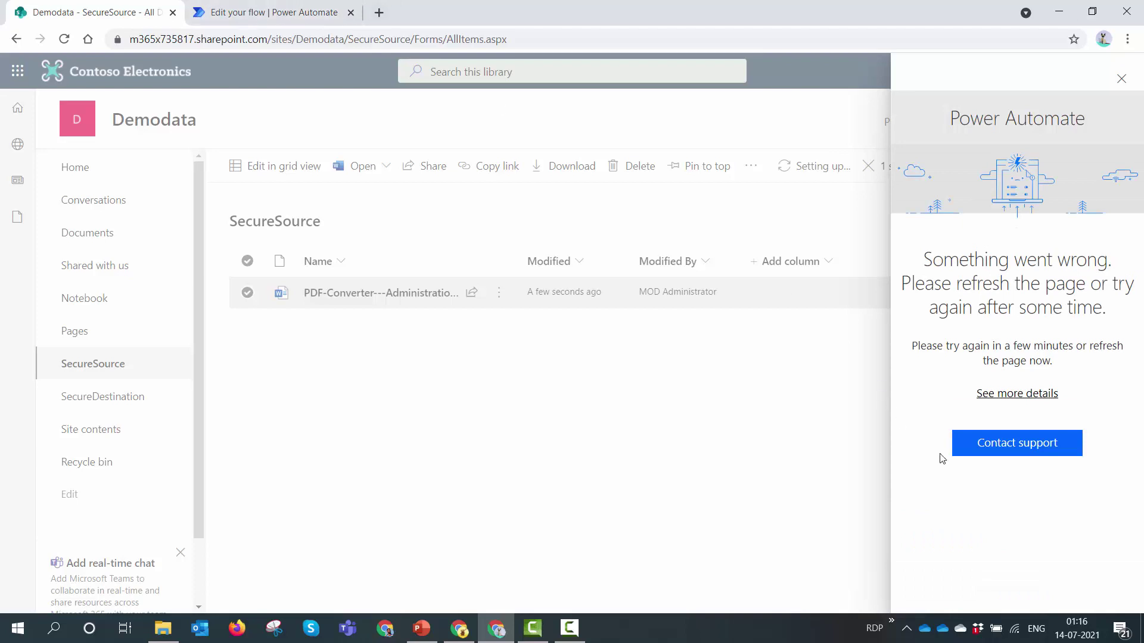
{"action": "left_click", "coordinate": [1120, 79]}
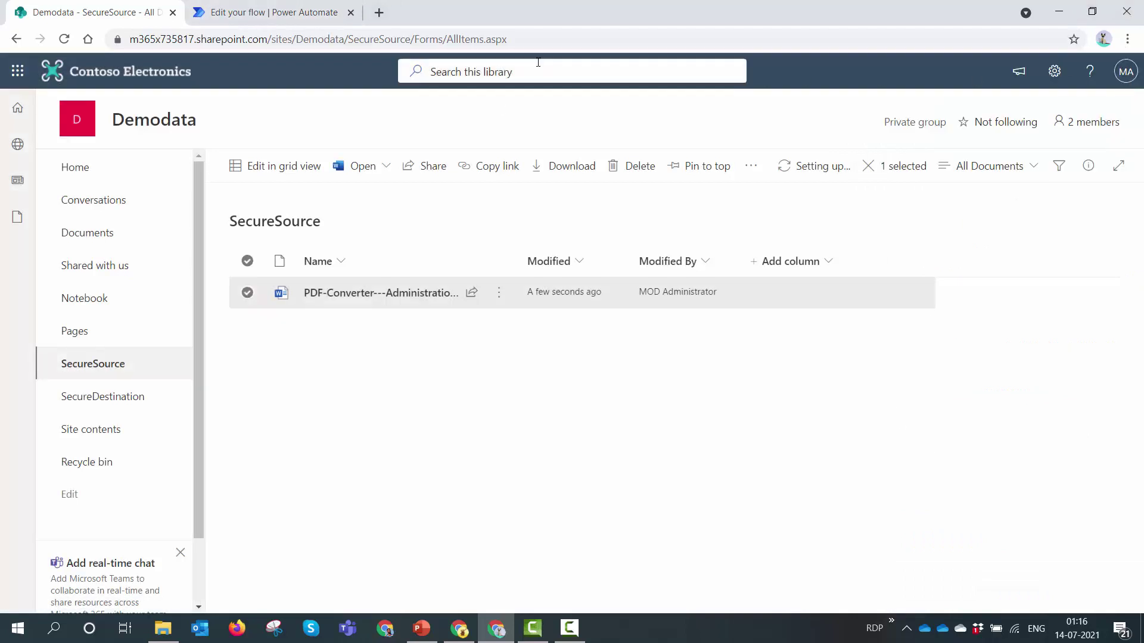
Step: Reload SecureSource and rerun Secure Demo on the PDF-Converter---Administration-Guide .doc file
{"action": "left_click", "coordinate": [64, 39]}
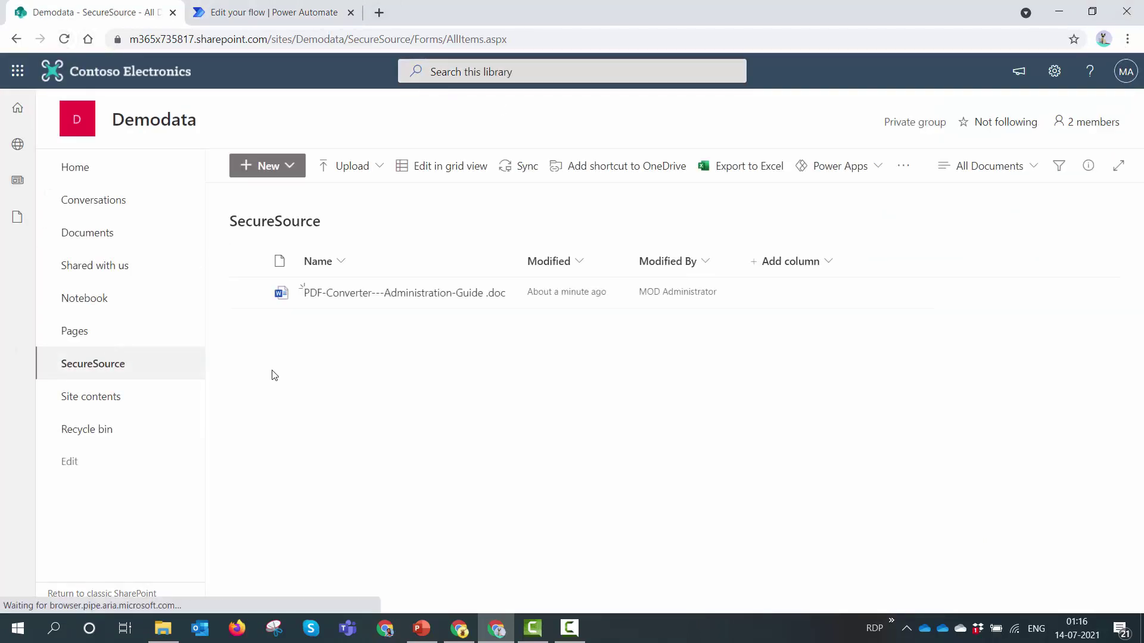
{"action": "left_click", "coordinate": [243, 296]}
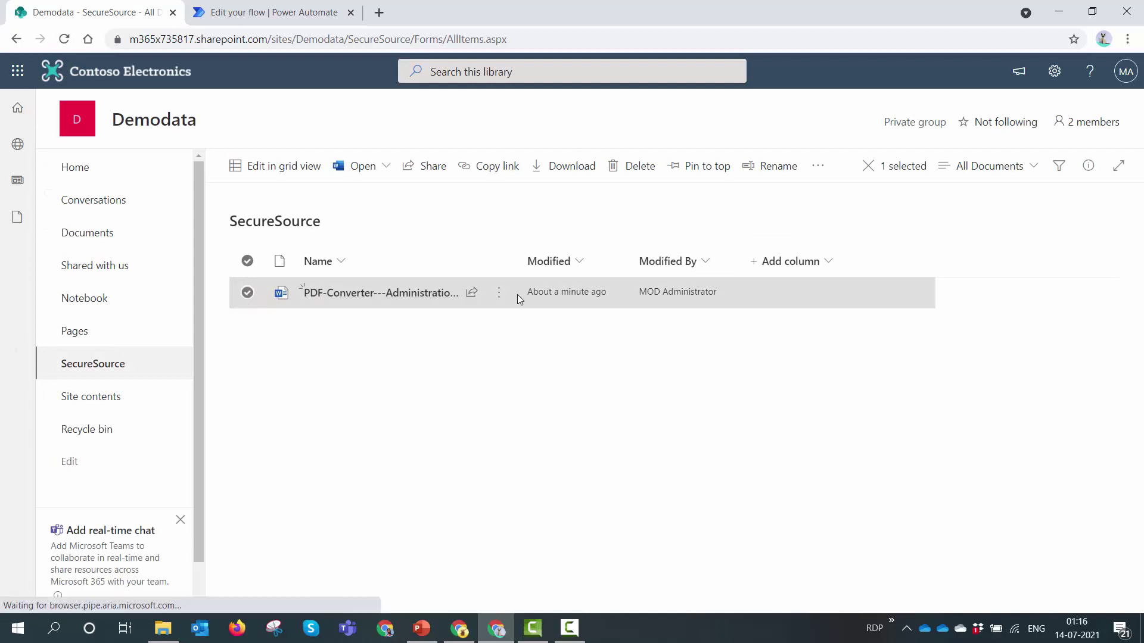
{"action": "left_click", "coordinate": [498, 292]}
{"action": "mouse_move", "coordinate": [549, 383]}
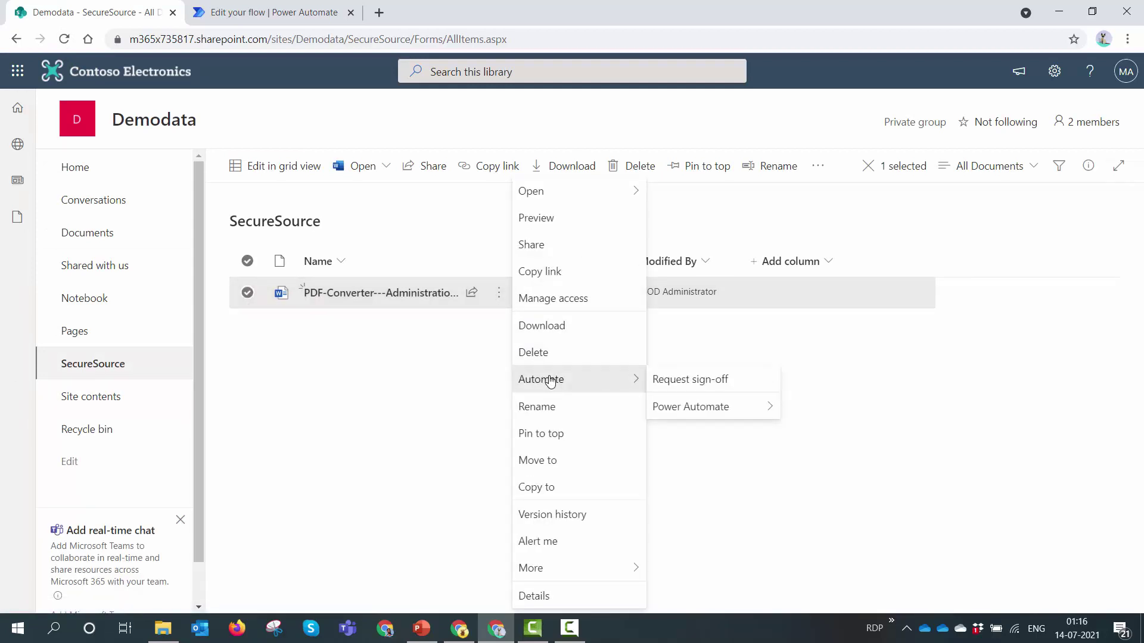
{"action": "left_click", "coordinate": [659, 416]}
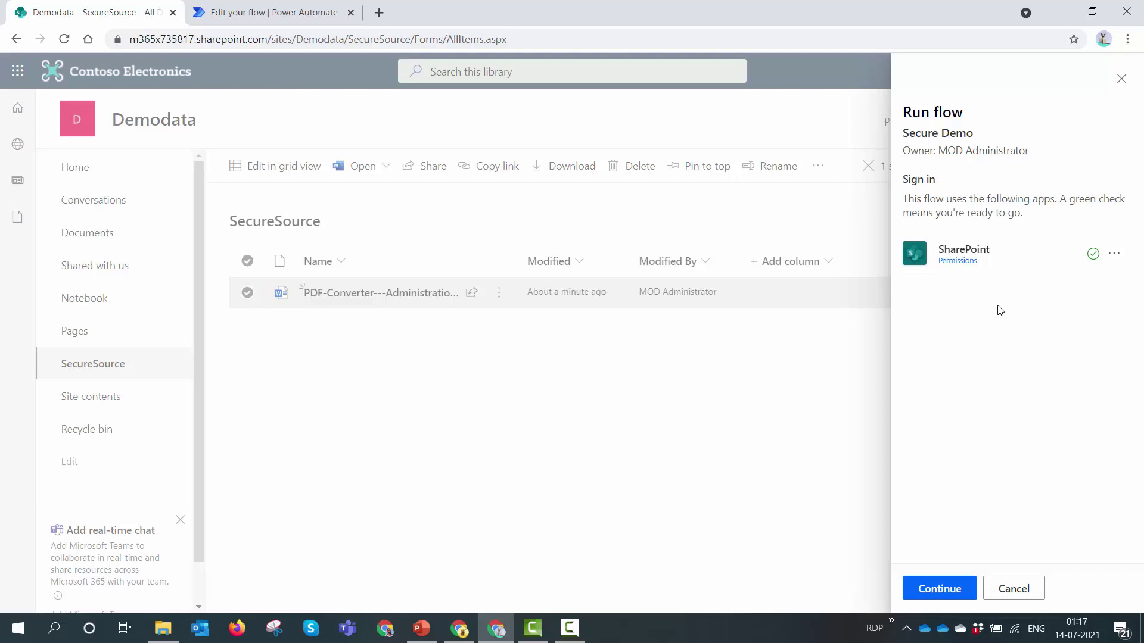
{"action": "left_click", "coordinate": [925, 593]}
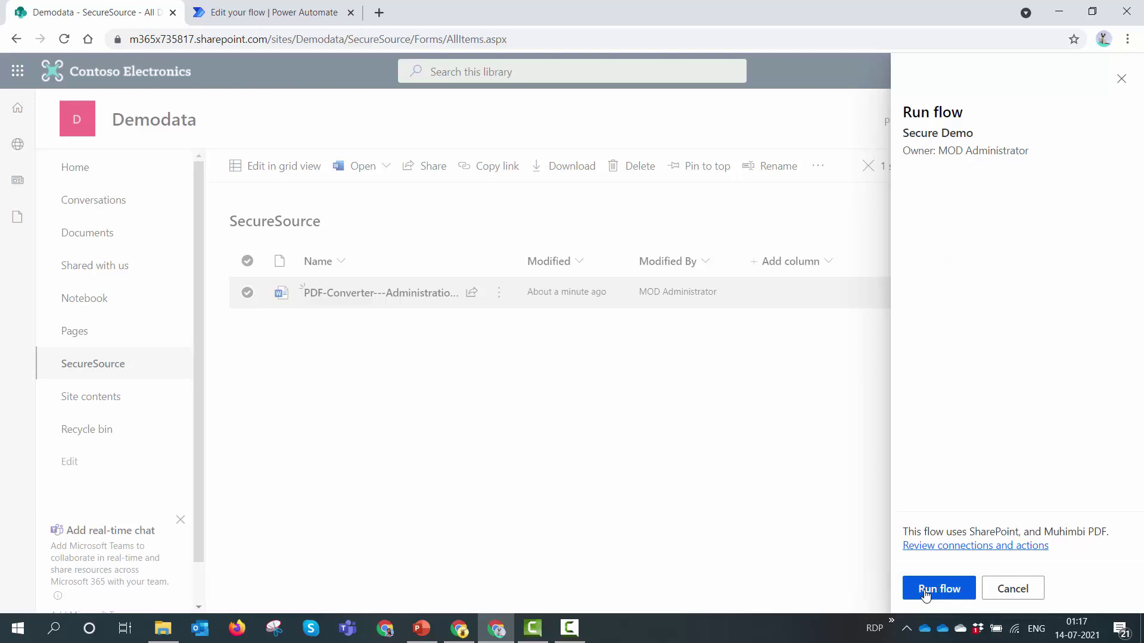
{"action": "left_click", "coordinate": [925, 593]}
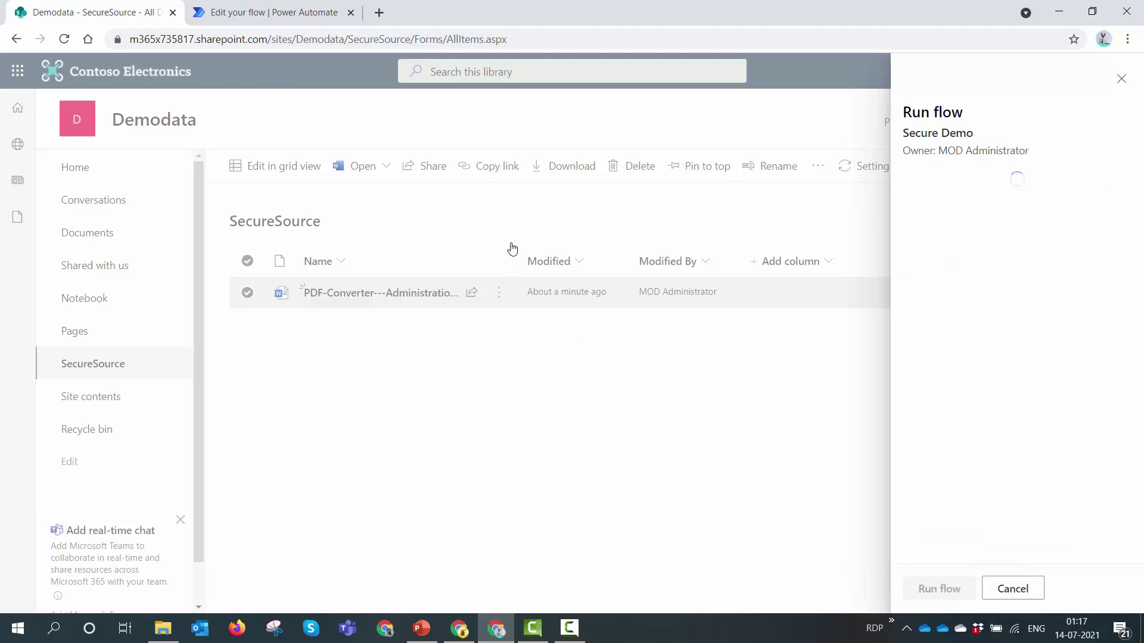
{"action": "left_click", "coordinate": [272, 13]}
Step: Refresh run history and follow the run through Condition and Scope to Secure Non-PDFs steps
{"action": "left_click", "coordinate": [738, 424]}
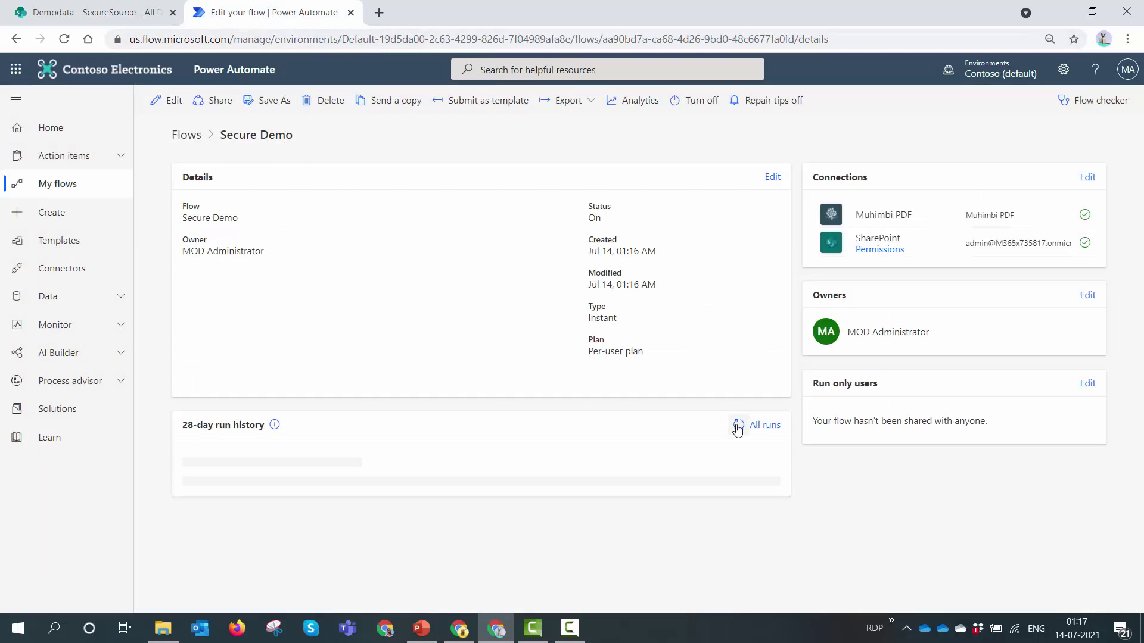
{"action": "left_click", "coordinate": [293, 497]}
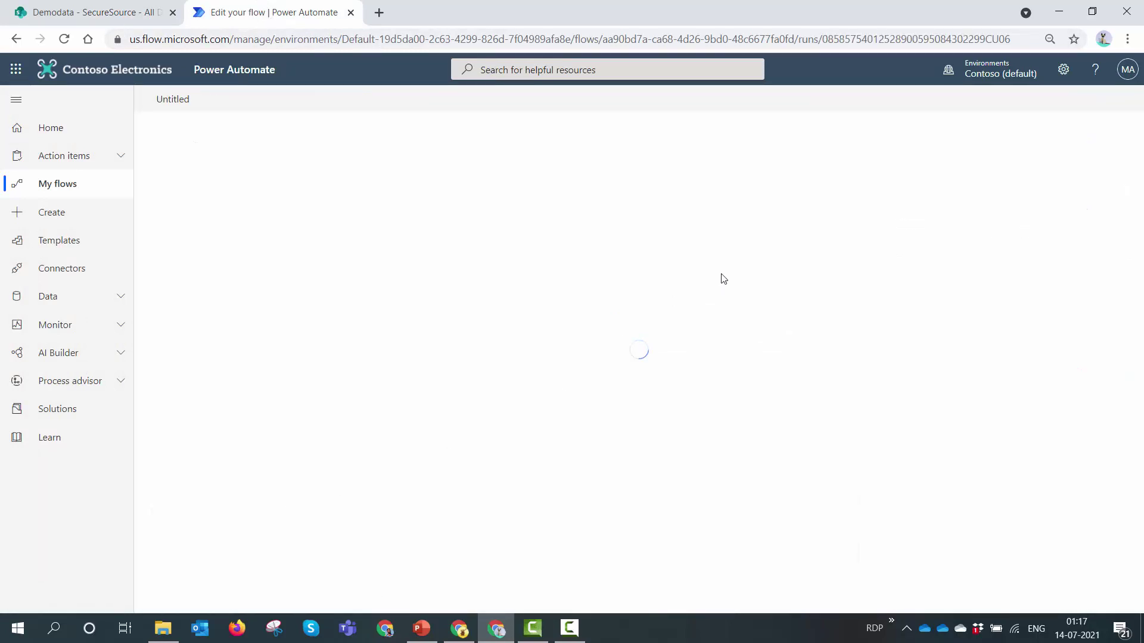
{"action": "left_click", "coordinate": [663, 284]}
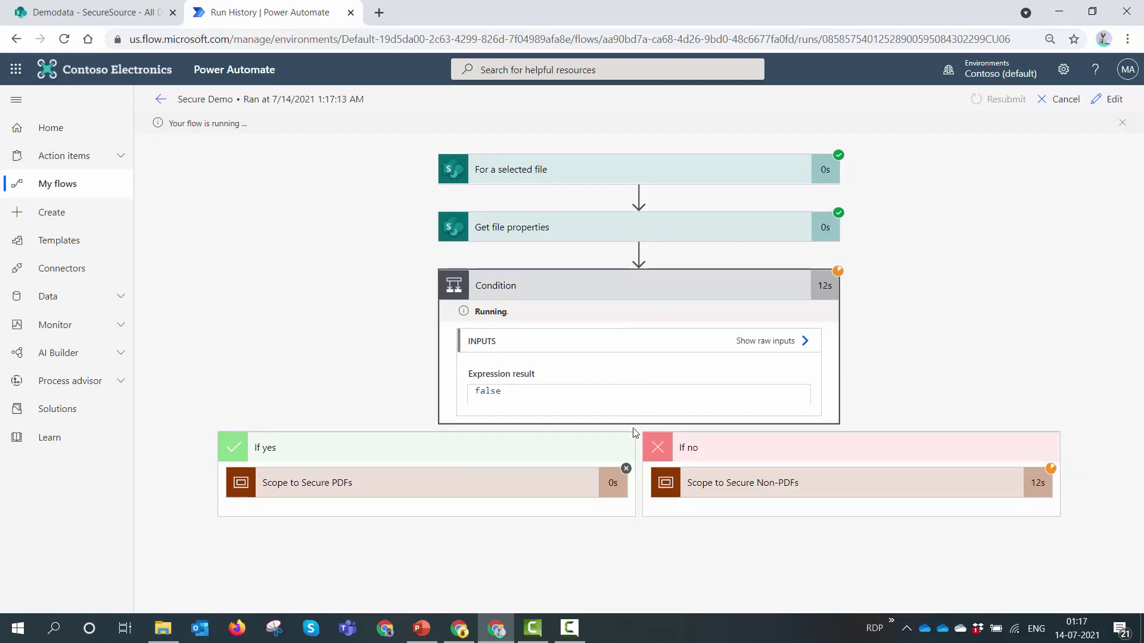
{"action": "left_click", "coordinate": [732, 487]}
{"action": "scroll", "coordinate": [774, 417], "scroll_direction": "down", "scroll_amount": 3}
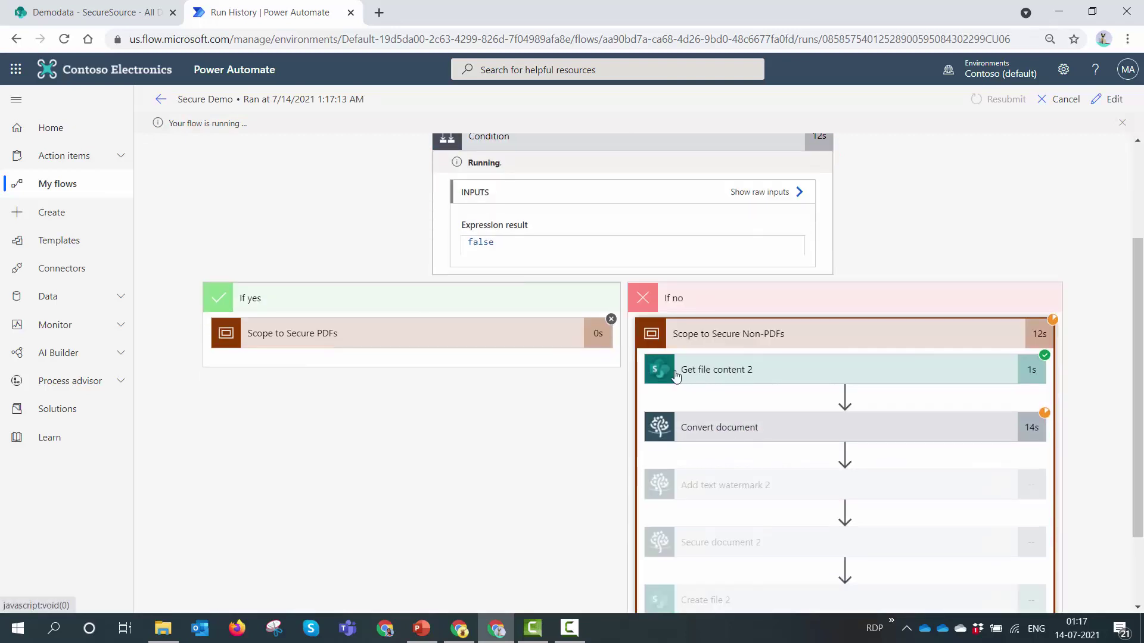
{"action": "left_click", "coordinate": [794, 438]}
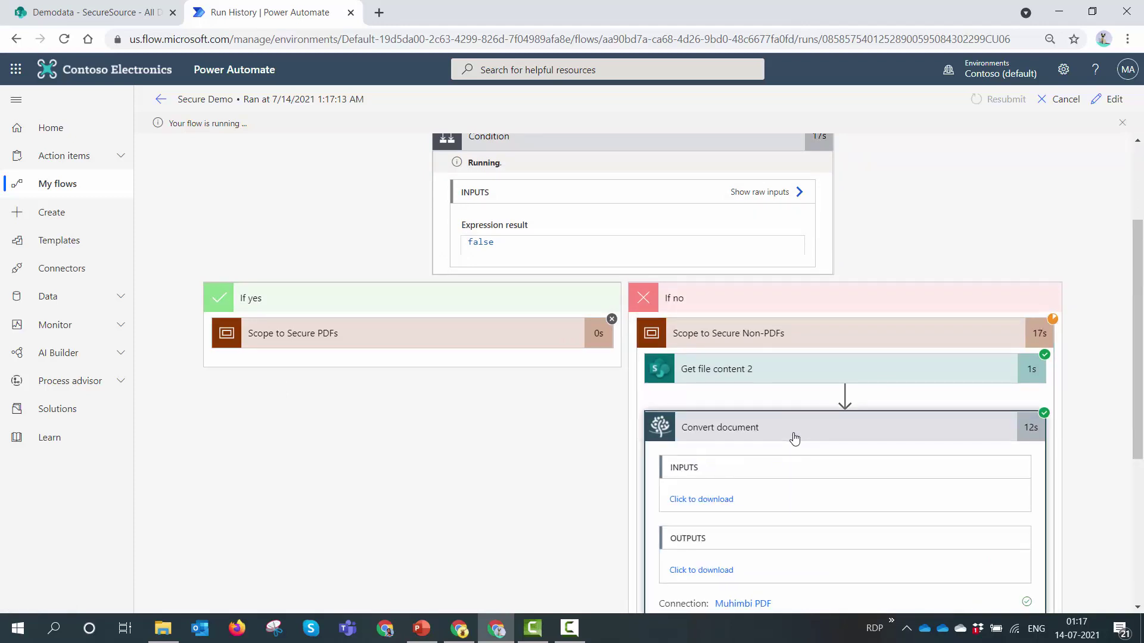
{"action": "left_click", "coordinate": [794, 438]}
{"action": "scroll", "coordinate": [795, 435], "scroll_direction": "down", "scroll_amount": 2}
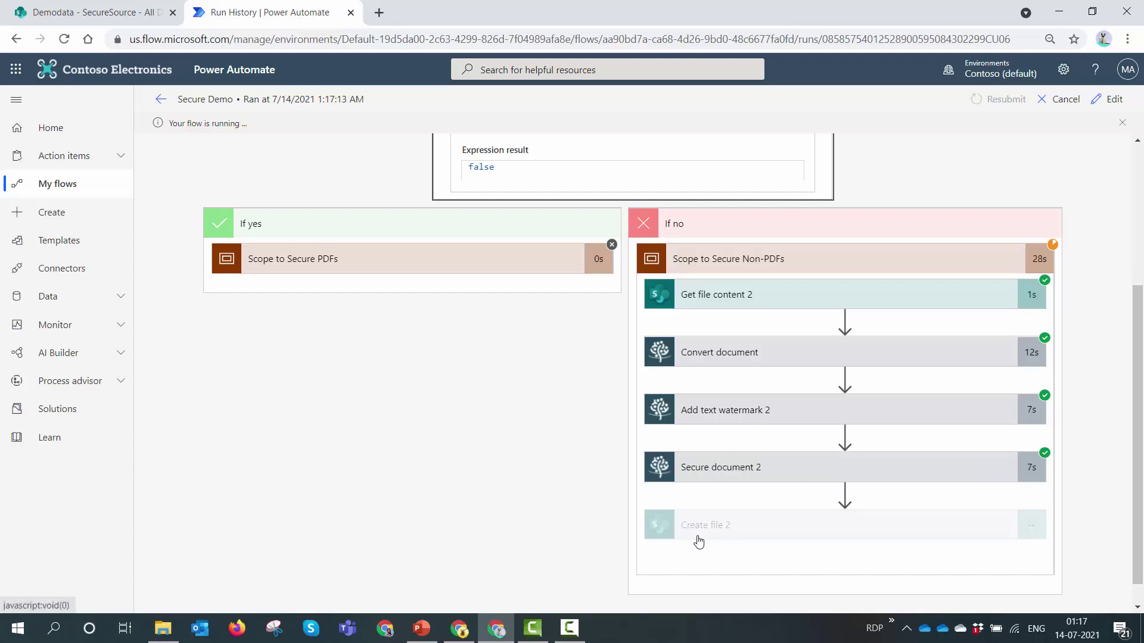
{"action": "left_click", "coordinate": [50, 13]}
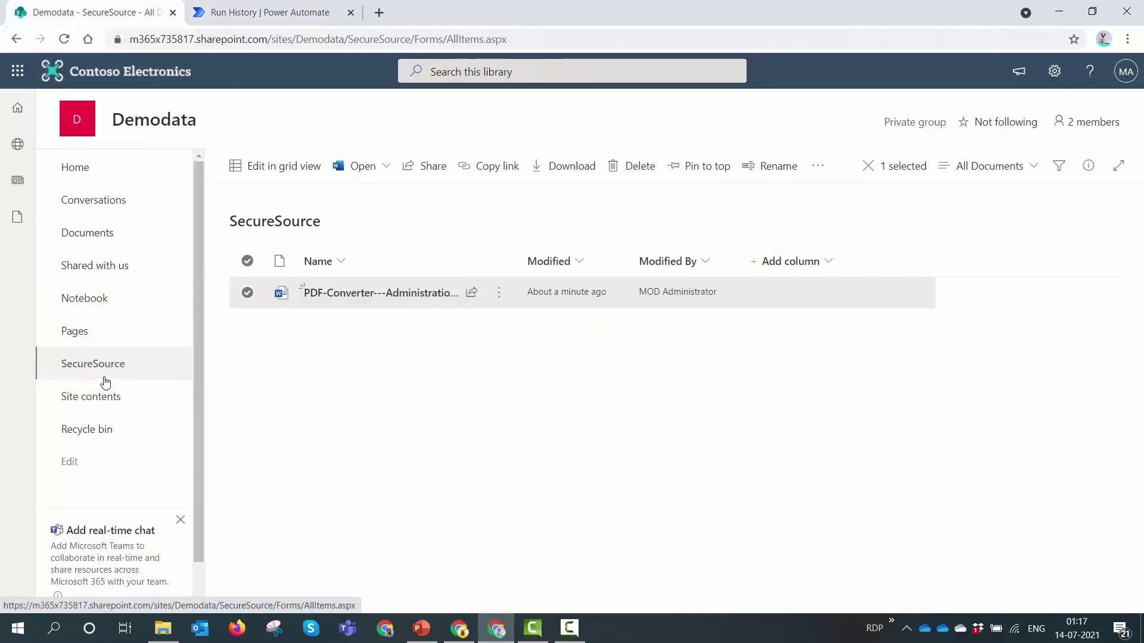
Step: Open the converted PDF from the SecureDestination library in a full-window browser tab
{"action": "left_click", "coordinate": [64, 38]}
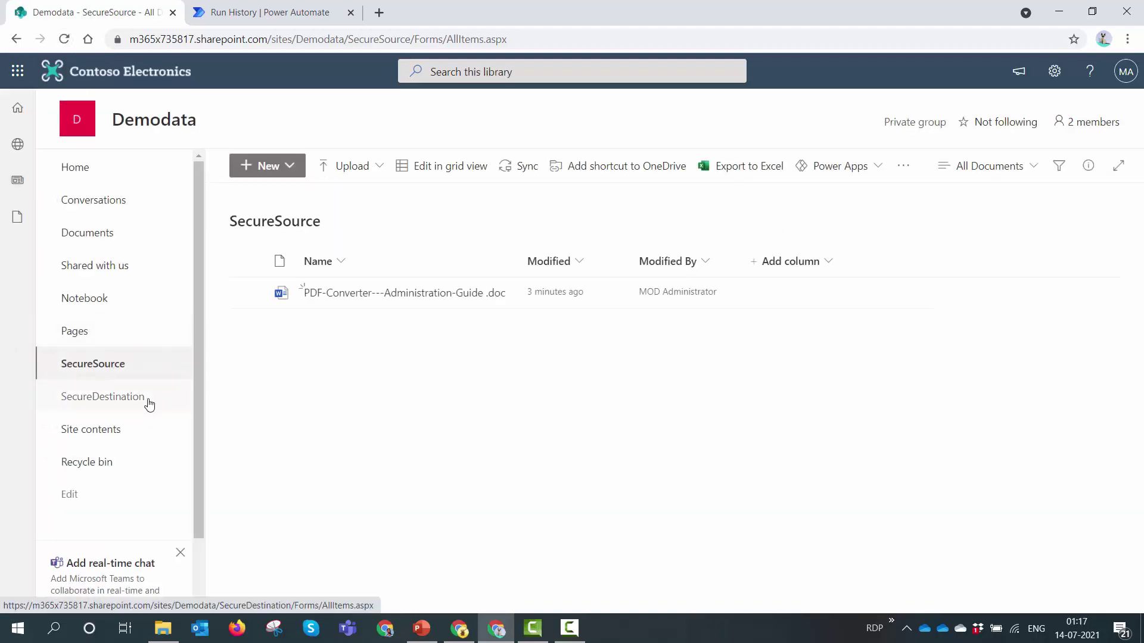
{"action": "left_click", "coordinate": [145, 397]}
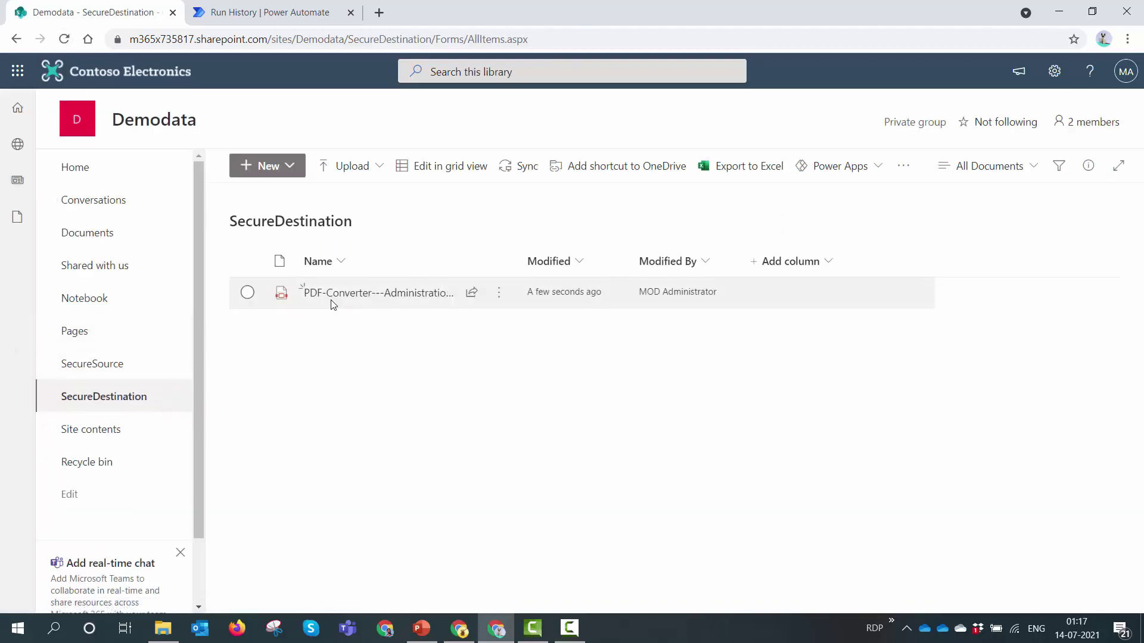
{"action": "left_click", "coordinate": [334, 295]}
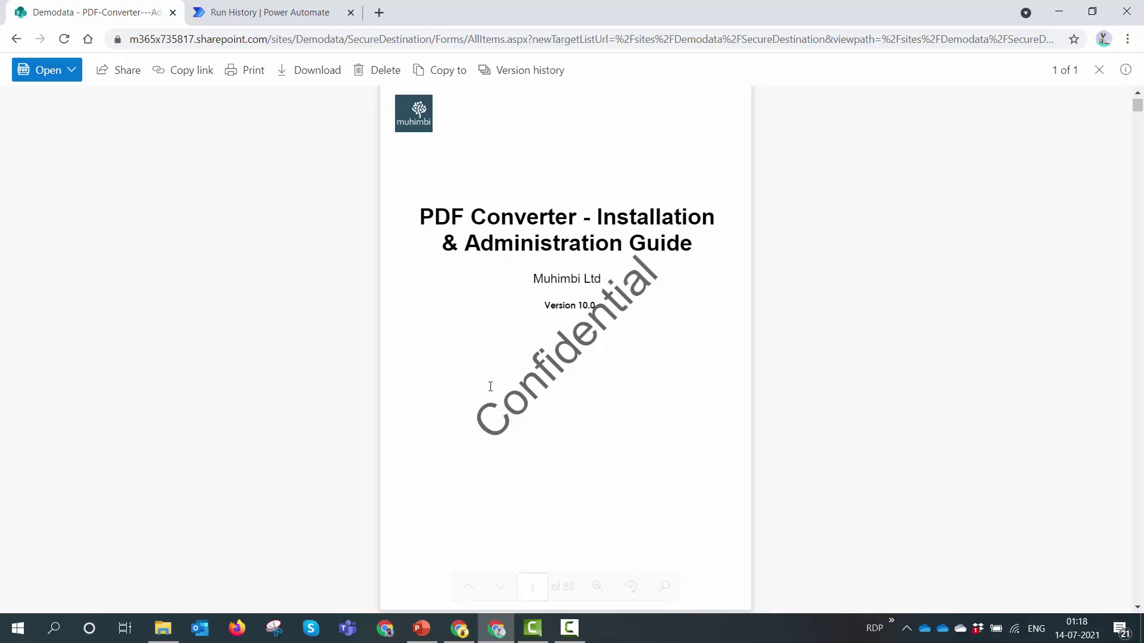
{"action": "left_click", "coordinate": [251, 76]}
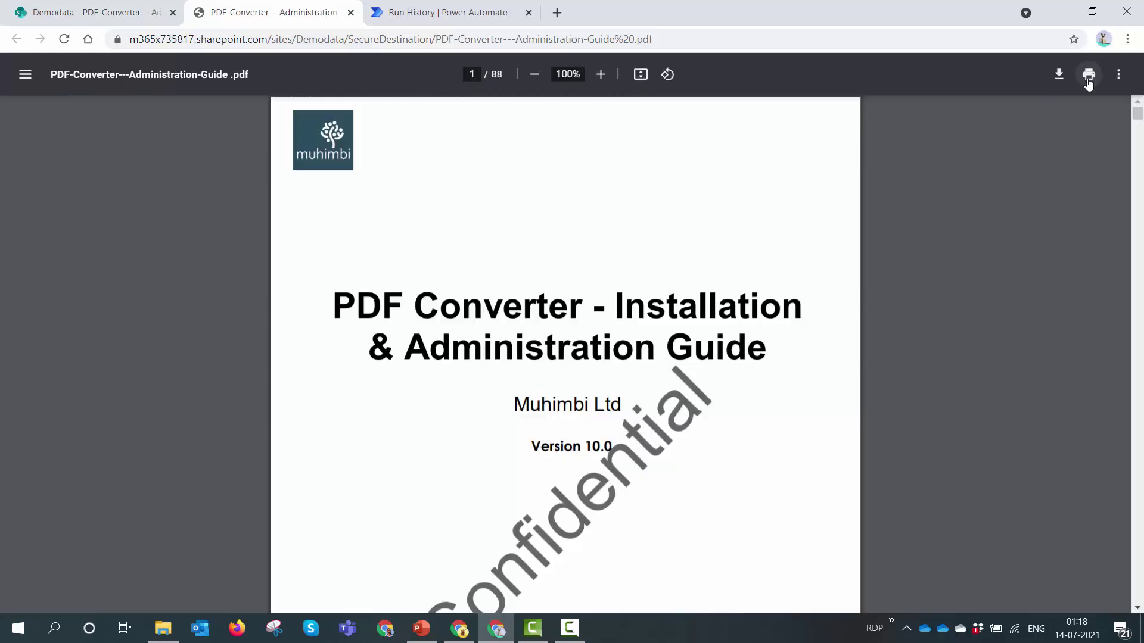
Step: Scroll through the title page to inspect the diagonal Confidential watermark
{"action": "scroll", "coordinate": [625, 196], "scroll_direction": "down", "scroll_amount": 5}
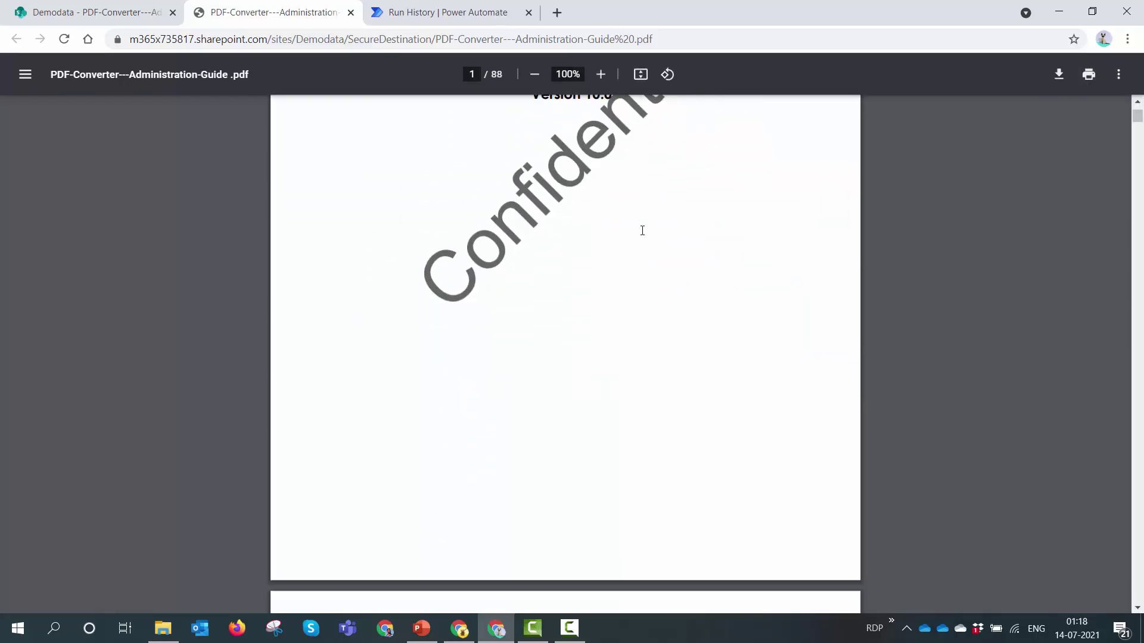
{"action": "scroll", "coordinate": [642, 230], "scroll_direction": "down", "scroll_amount": 1}
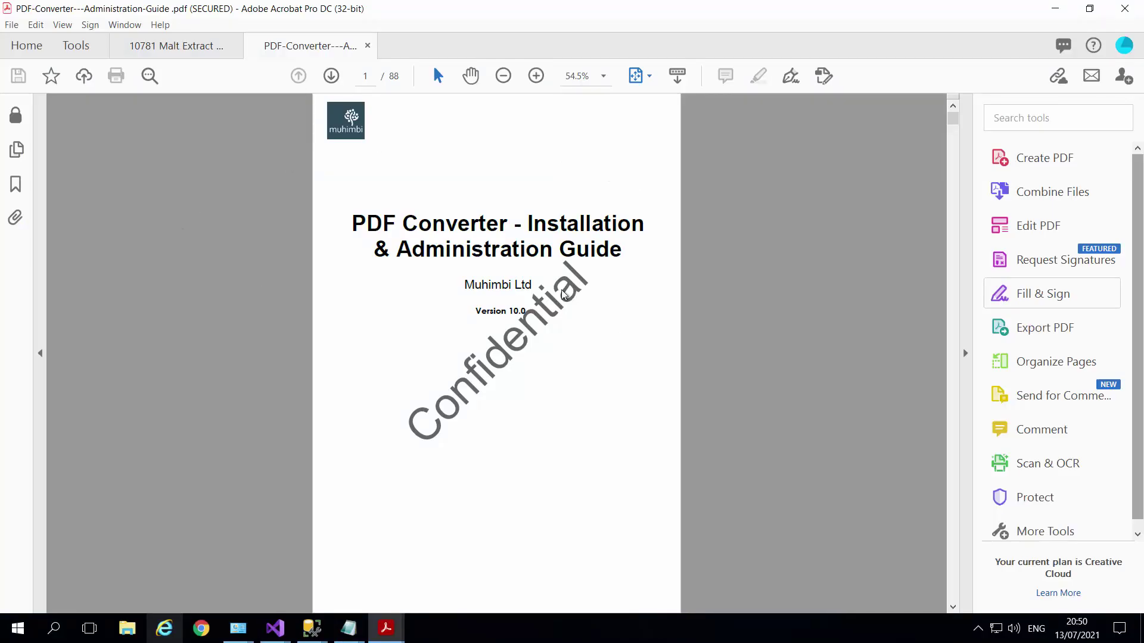
Step: Show the PDF's Document Properties Security tab: Password Security, every permission Not Allowed
{"action": "left_click", "coordinate": [11, 27]}
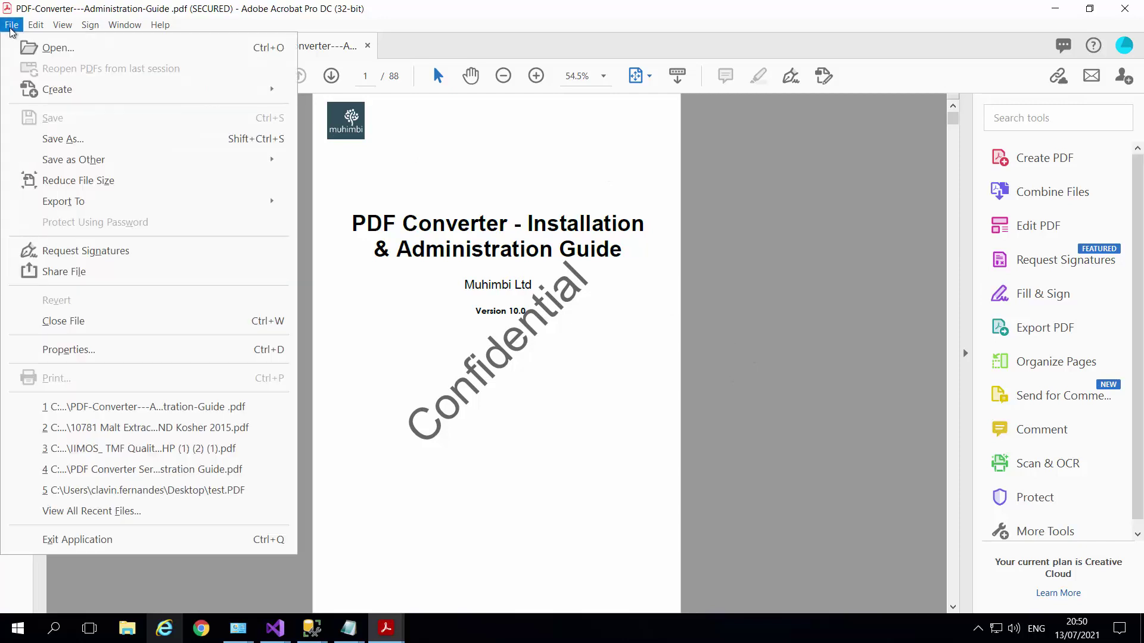
{"action": "left_click", "coordinate": [118, 355]}
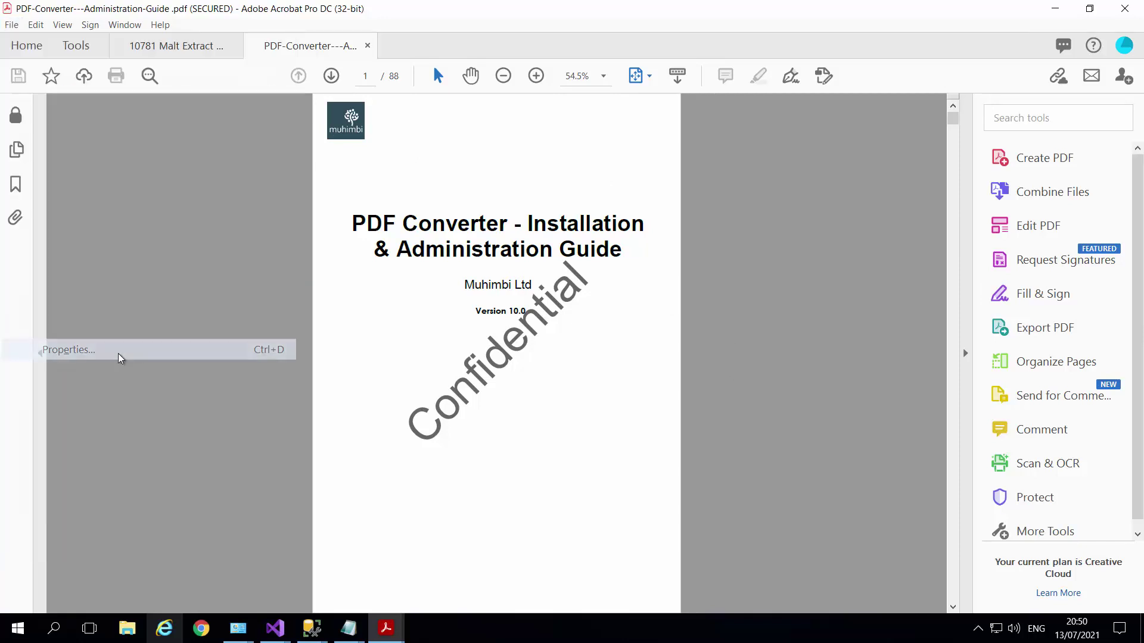
{"action": "left_click", "coordinate": [357, 77]}
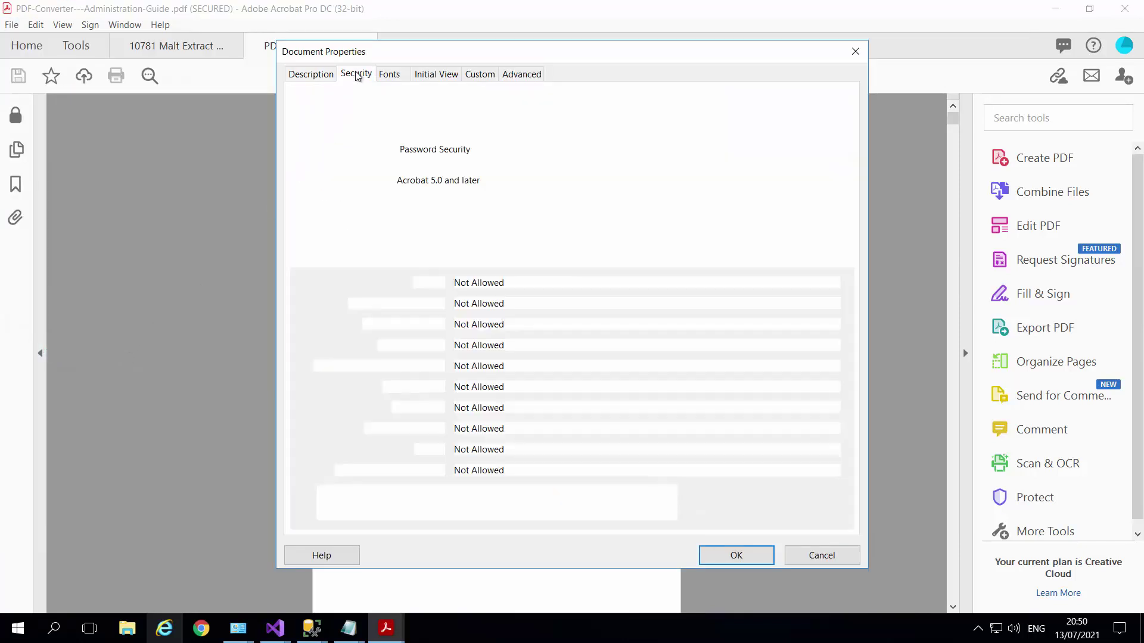